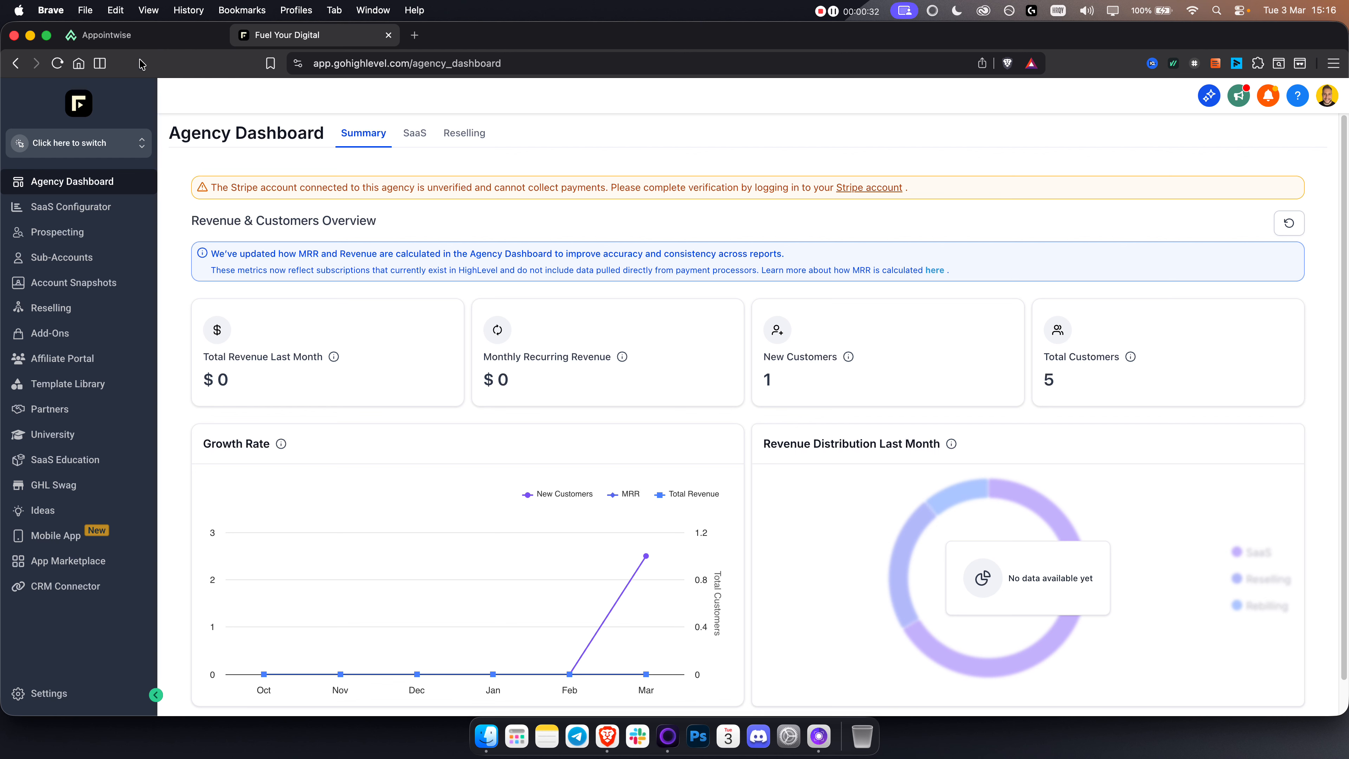
Step: Switch to Appointwise, open the Go High Level integration step in the Get started checklist, and copy the snapshot link
click(133, 45)
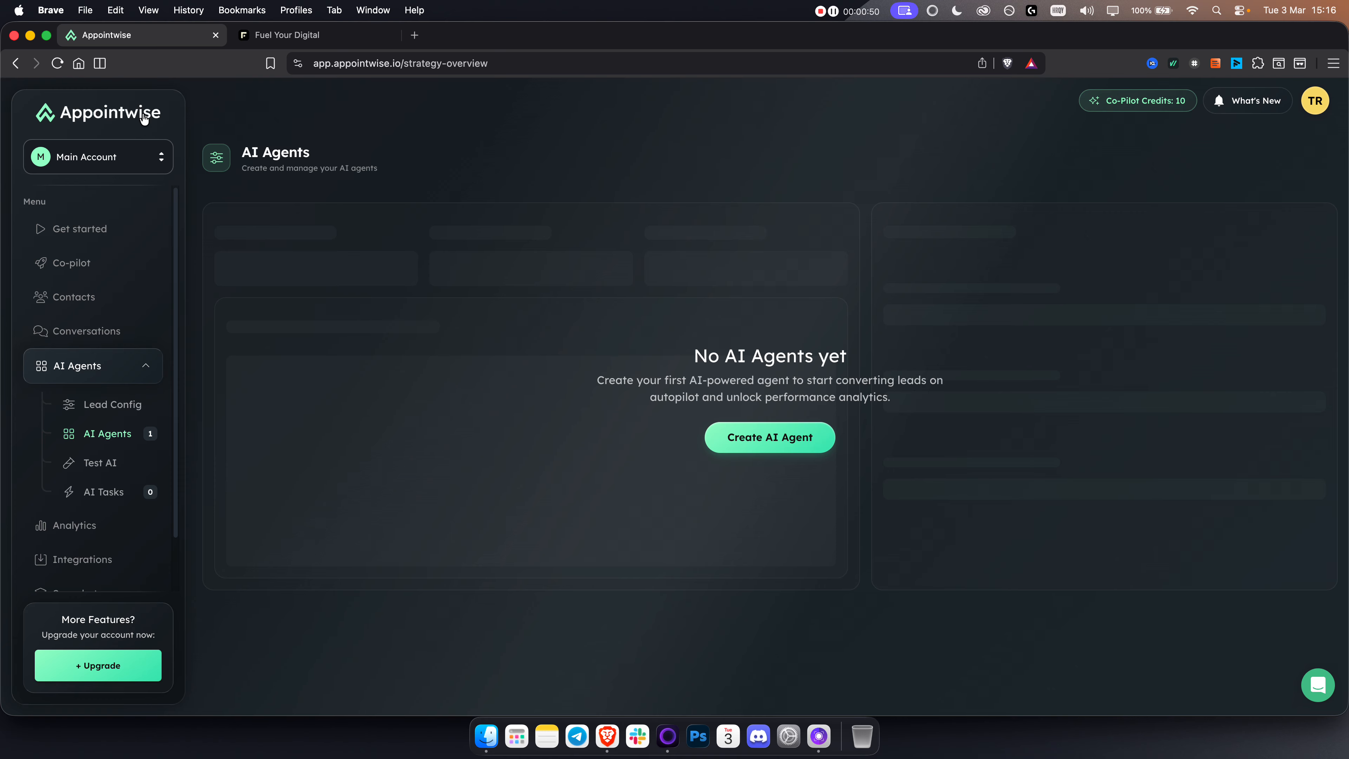
click(81, 232)
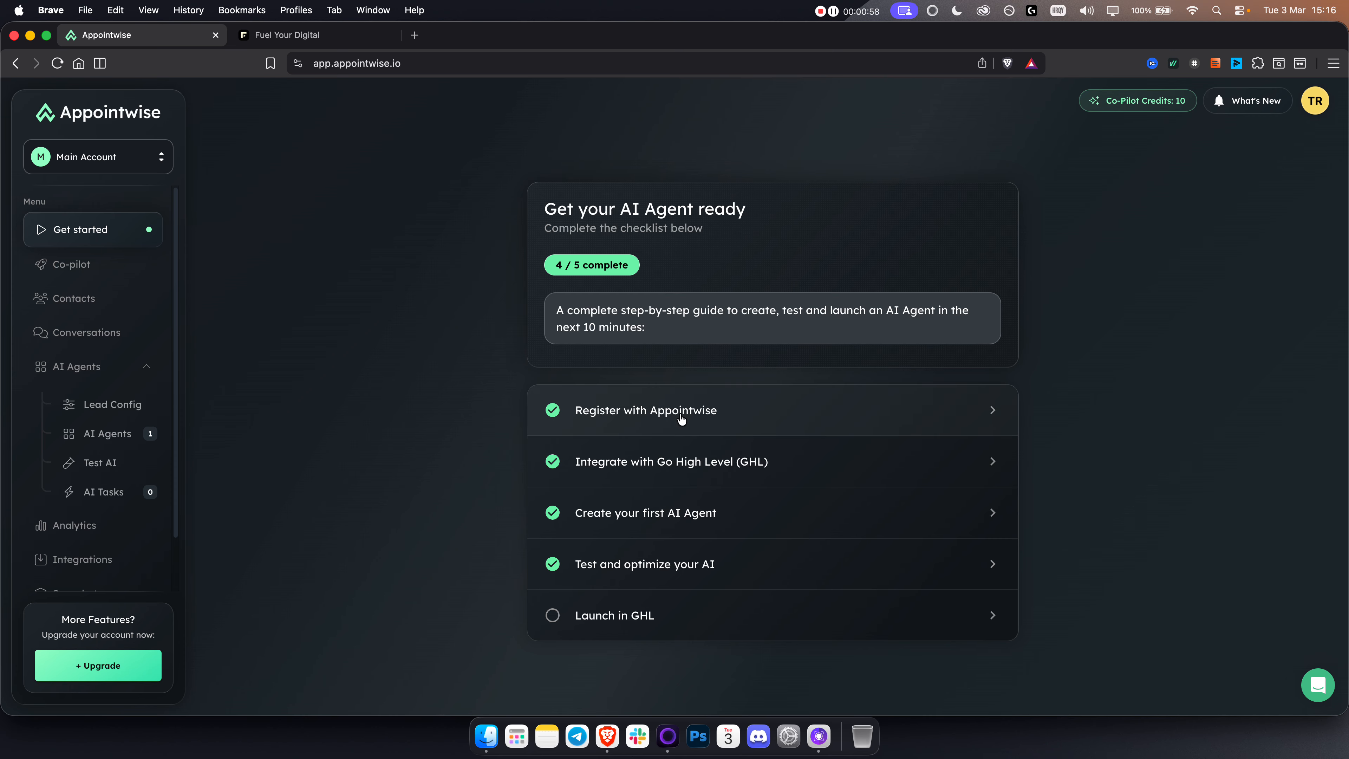
click(665, 464)
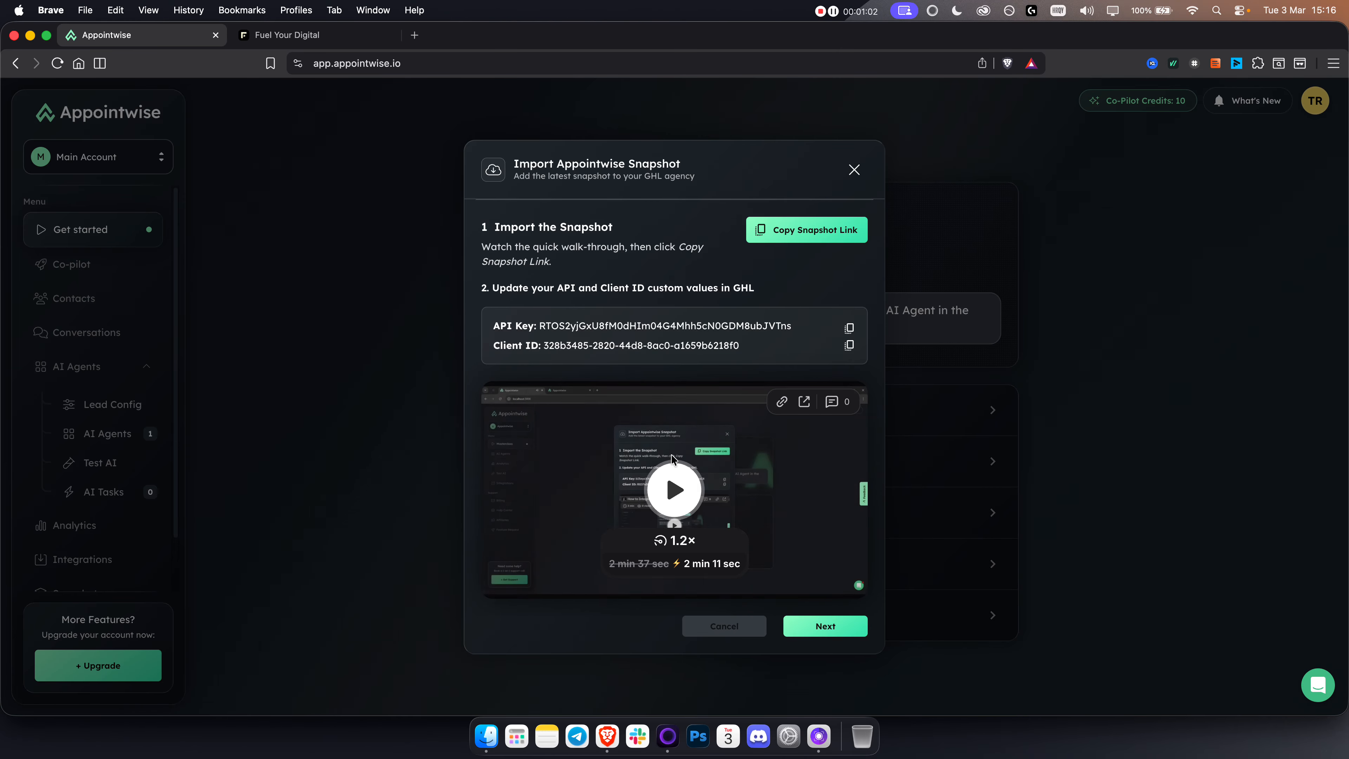
click(811, 239)
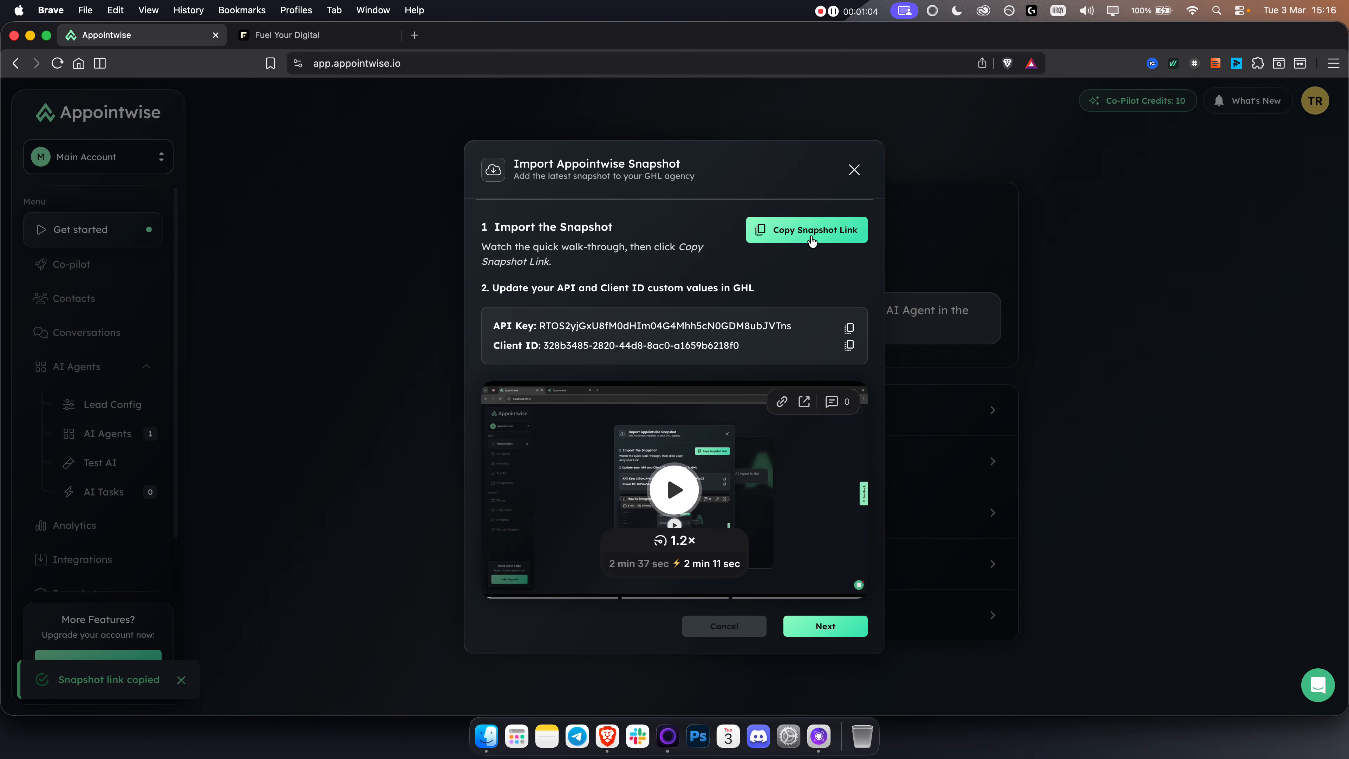
Step: Switch to GoHighLevel and look through the list of sub-accounts available for switching
click(316, 41)
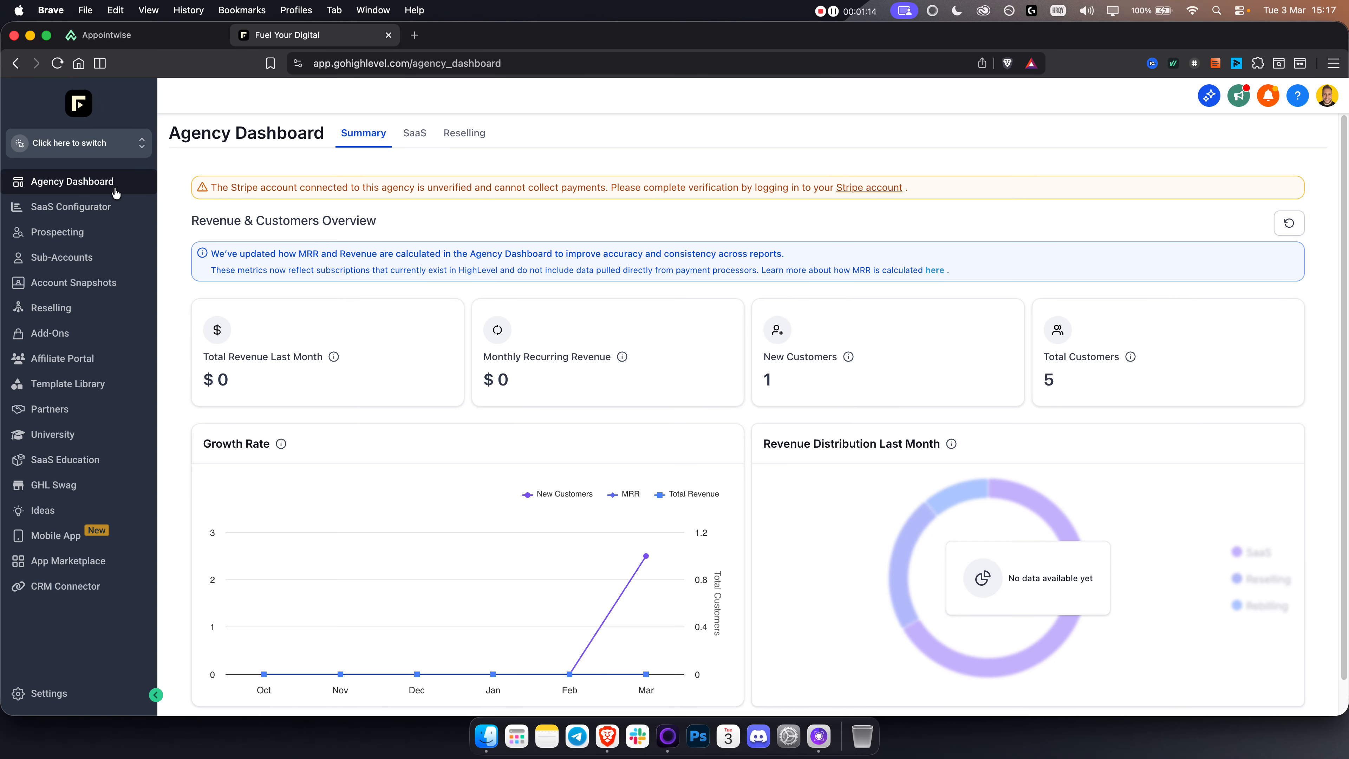
click(114, 140)
scroll(277, 373, down, 2)
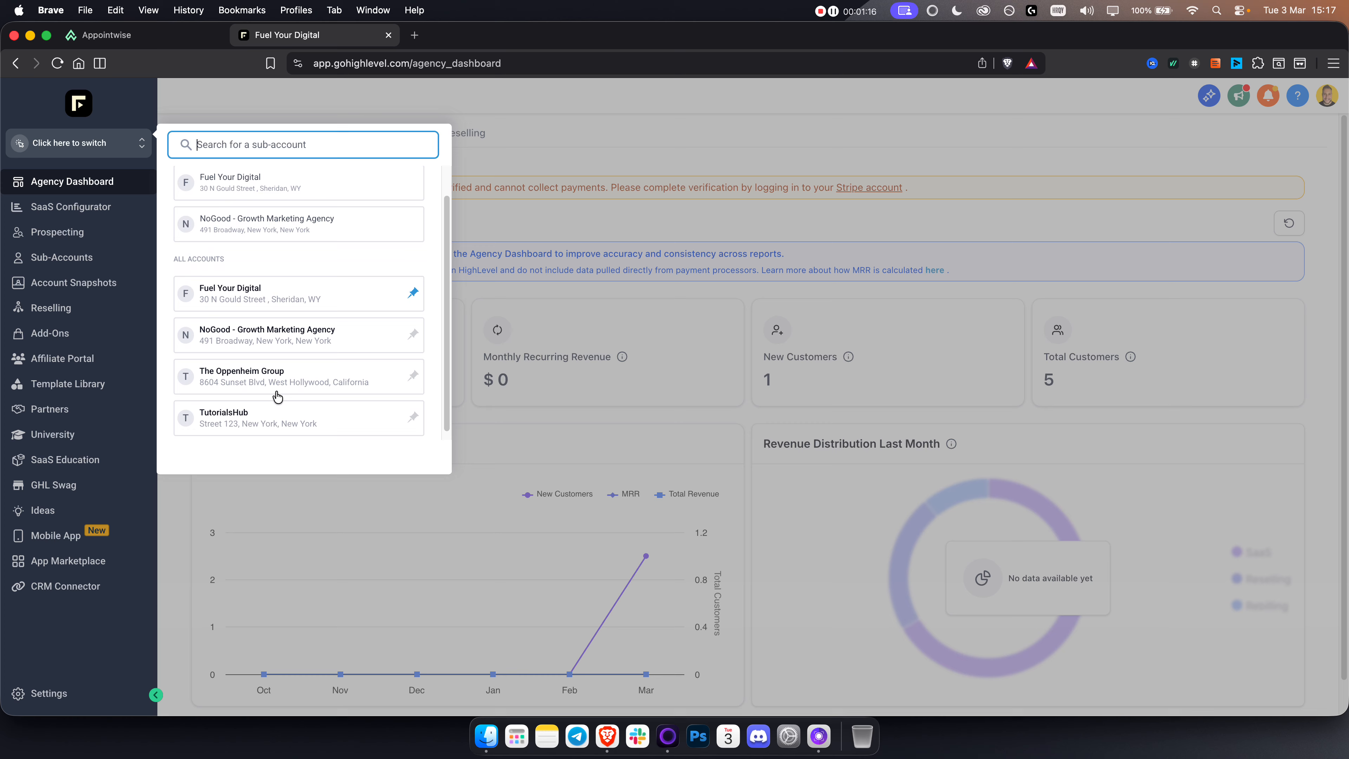
click(497, 218)
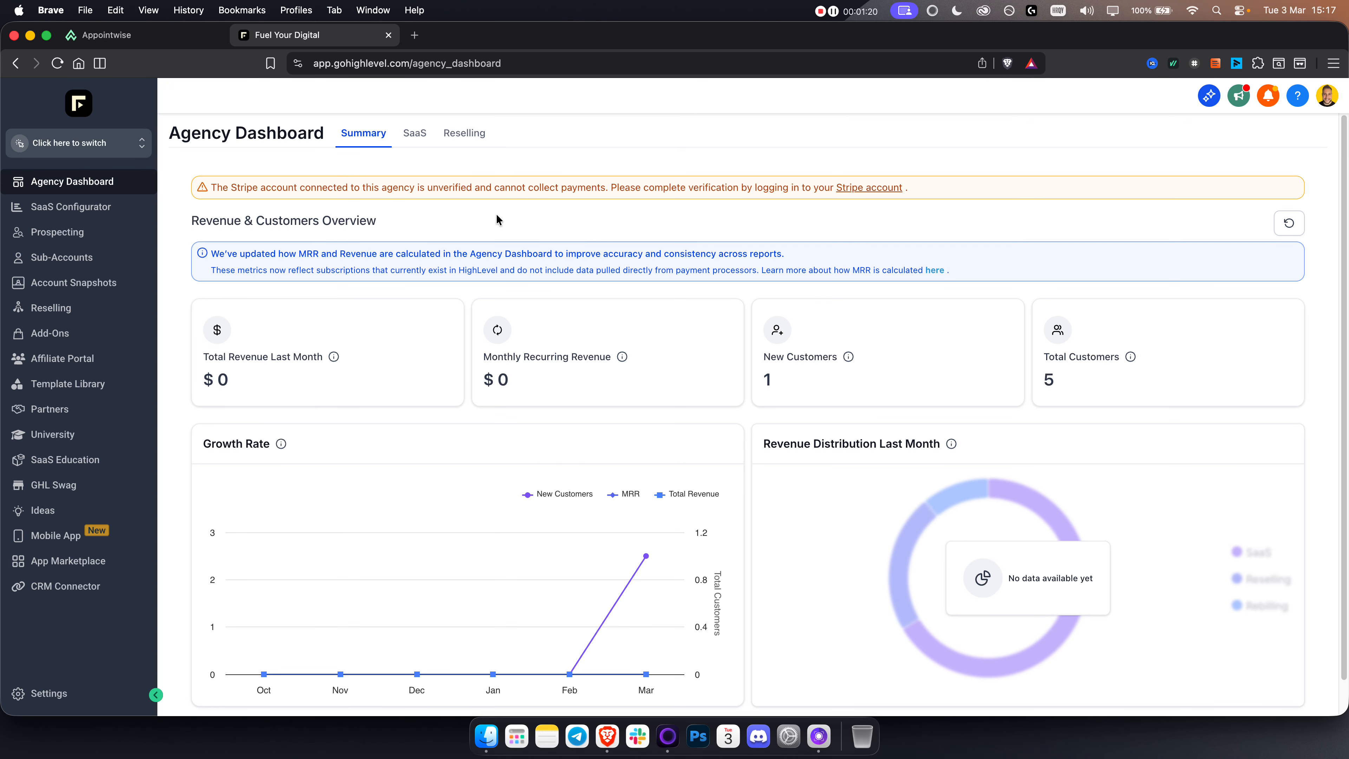
click(109, 146)
click(108, 146)
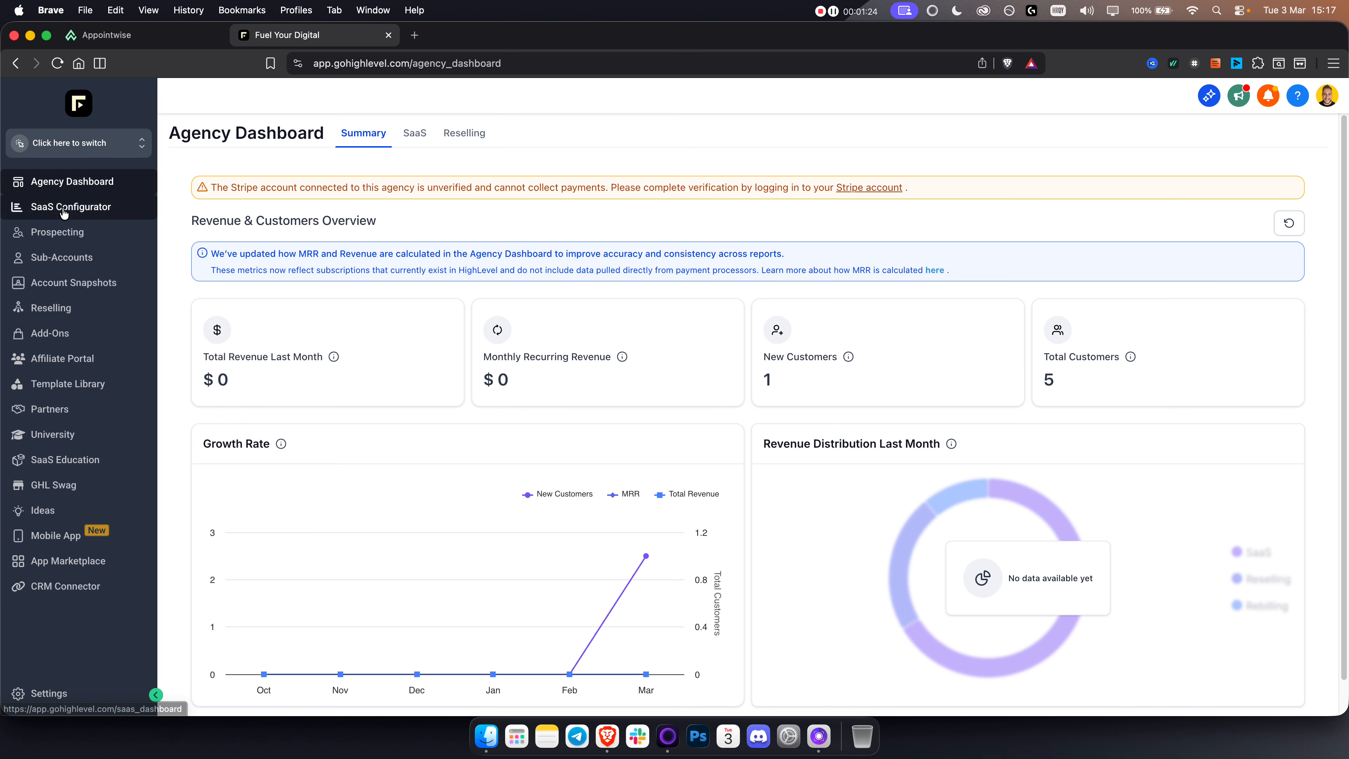
Step: Start creating a sub-account as a Regular Account based on the Affiliate Marketing Agency snapshot template
click(74, 259)
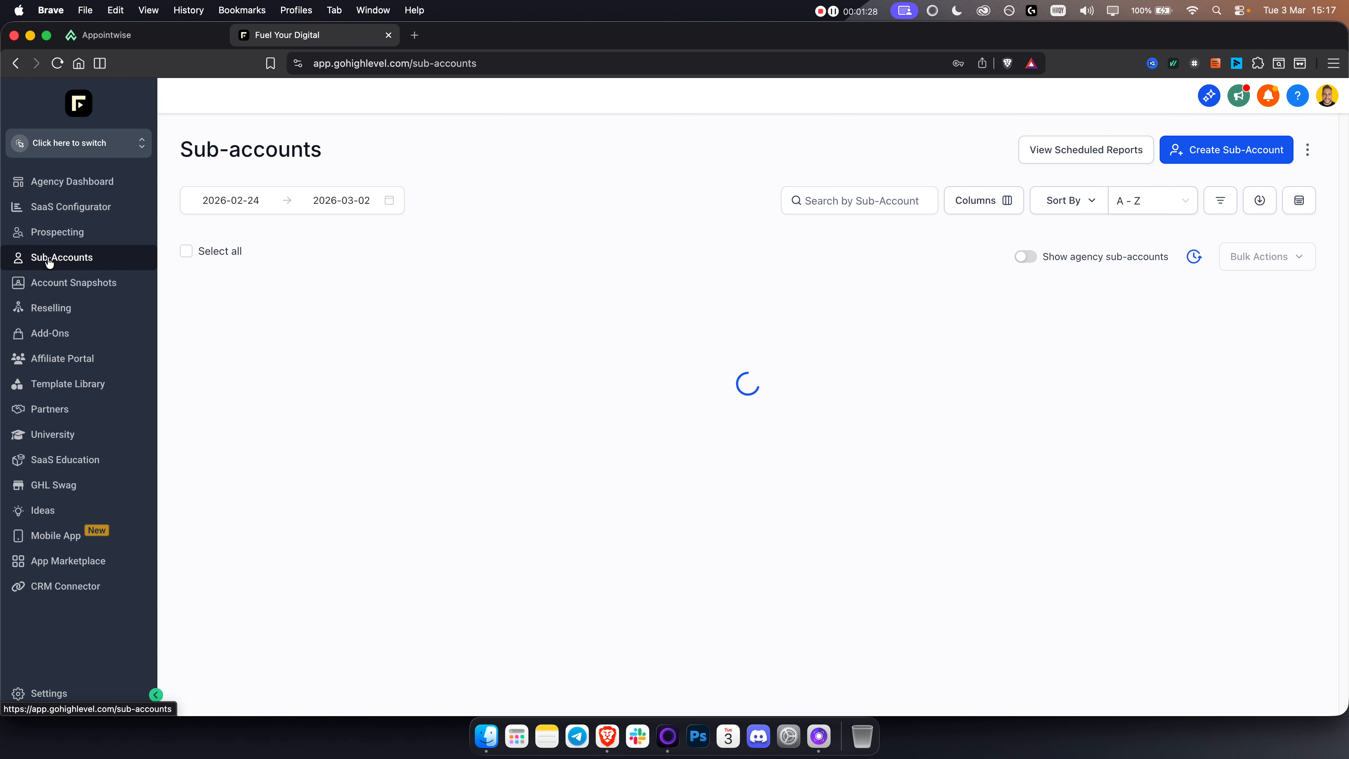
click(1248, 154)
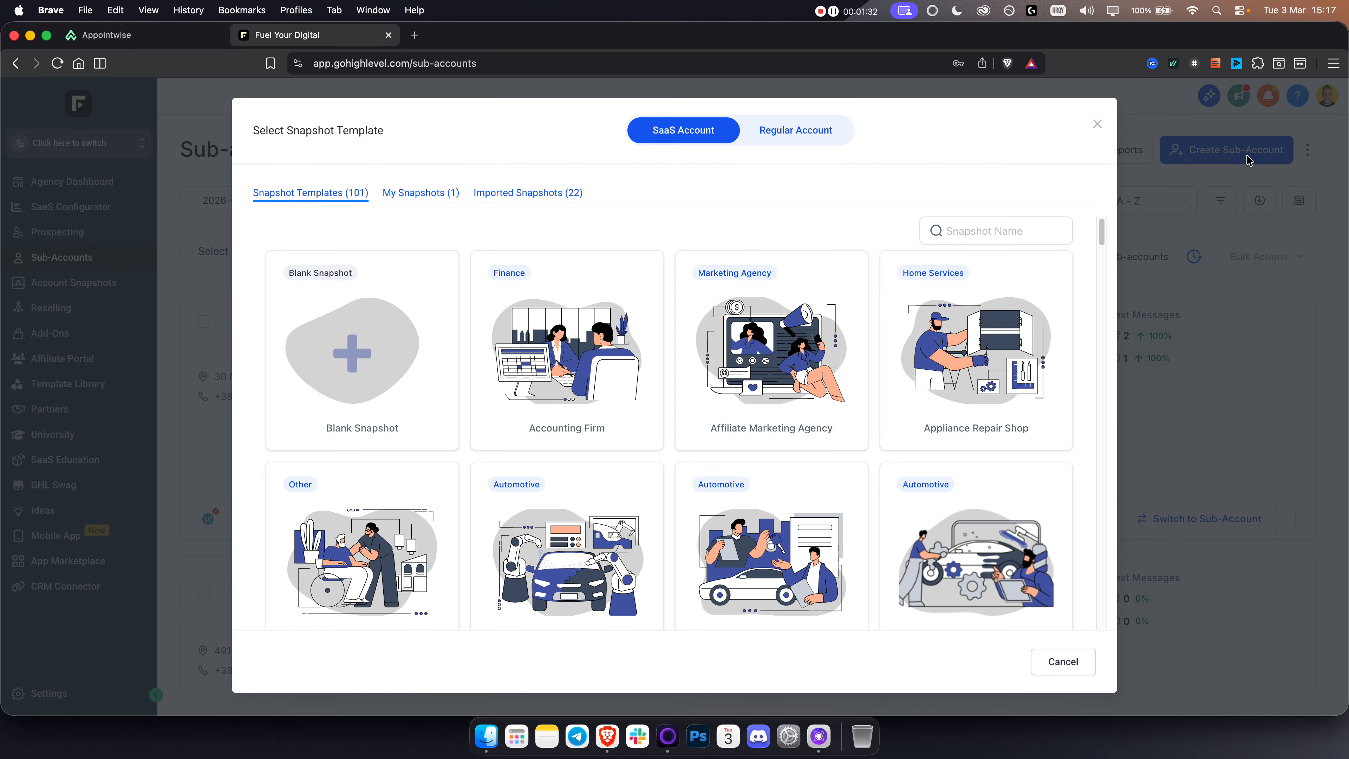
mouse_move(571, 317)
mouse_move(788, 288)
click(790, 143)
mouse_move(797, 358)
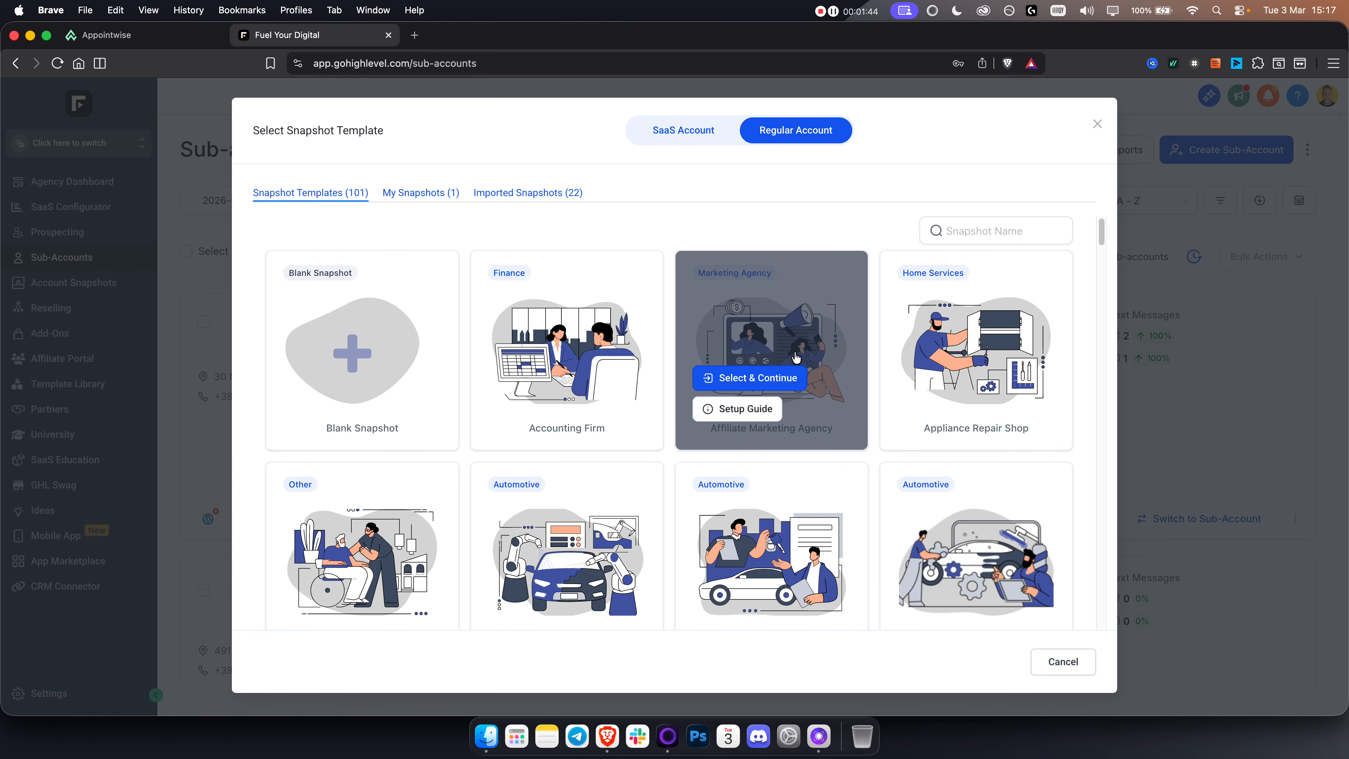
click(768, 378)
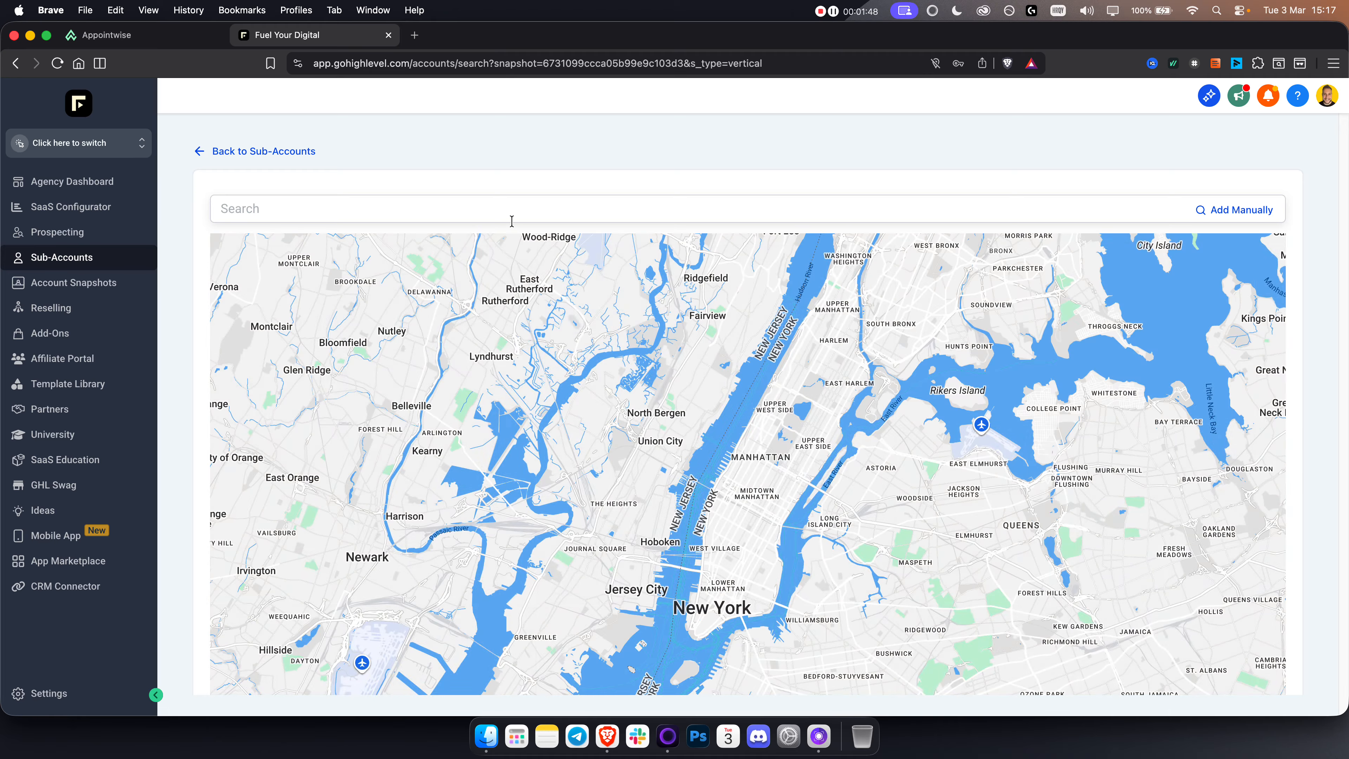
Step: Search the business map for "fuel digital" and choose Fuel Digital Inc as the business for the new sub-account
click(505, 211)
text(fuel digita)
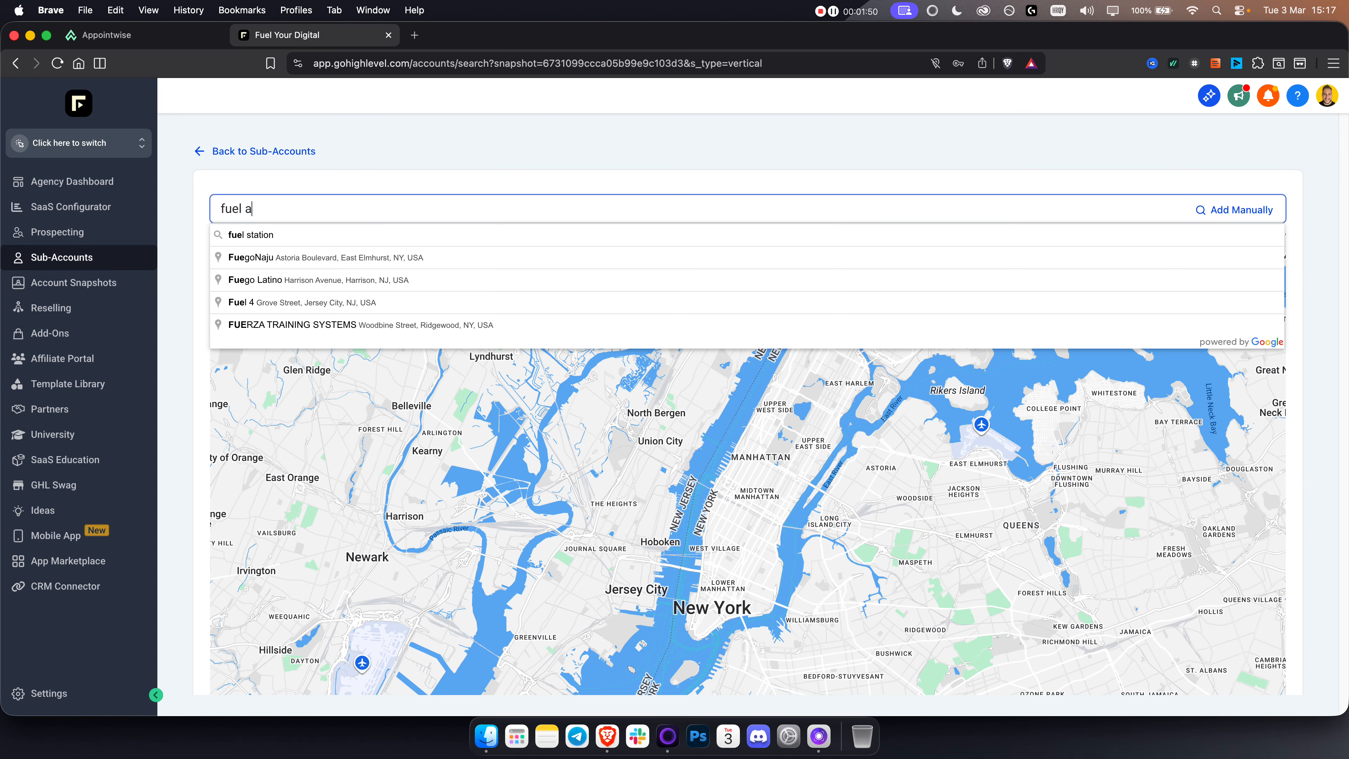
key(BackSpace)
text(digital)
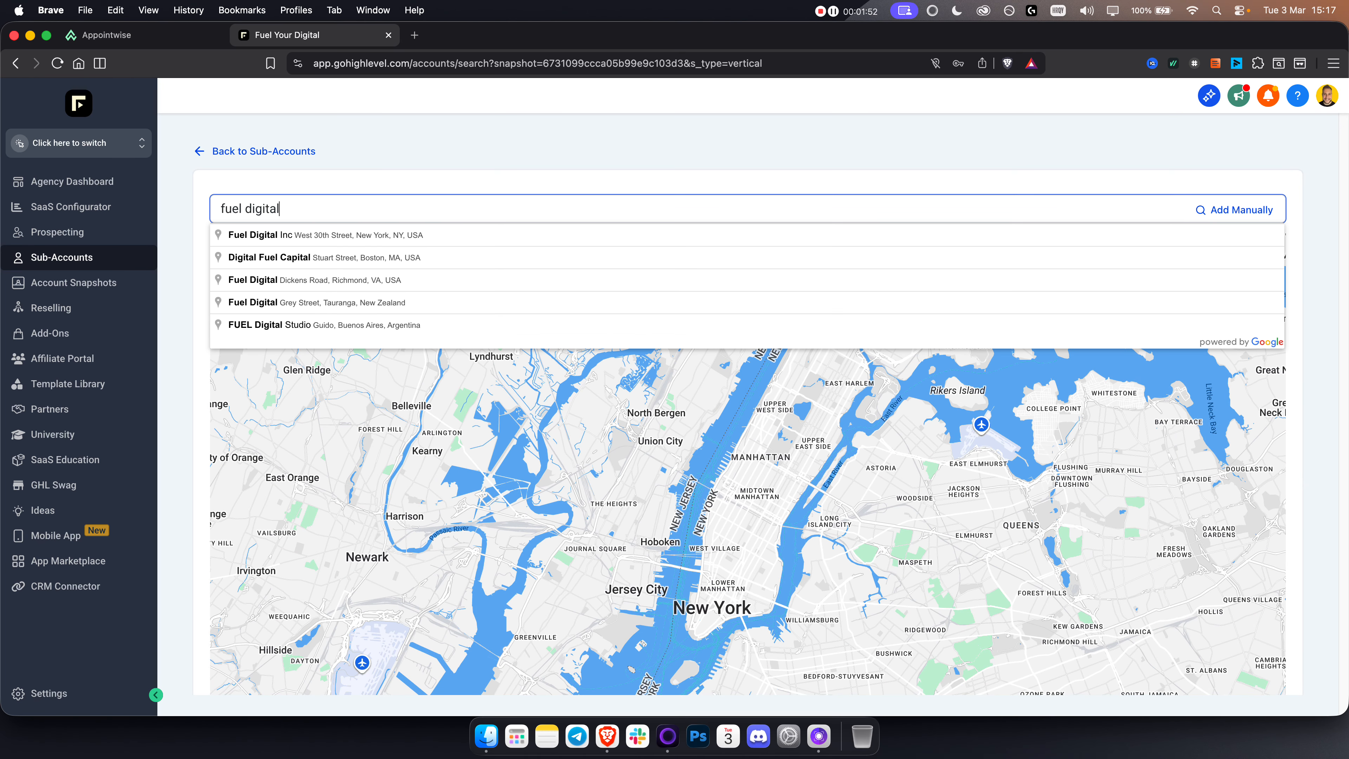
click(522, 235)
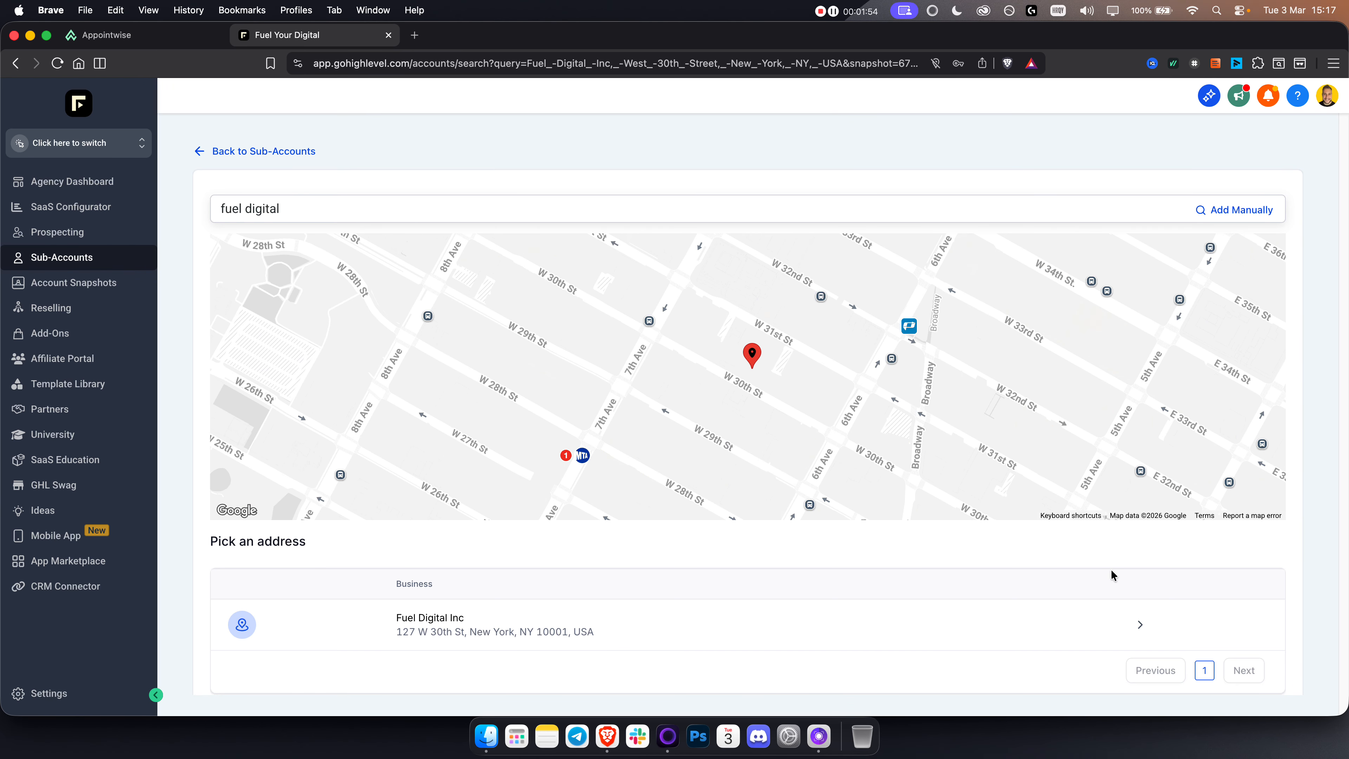
click(1142, 630)
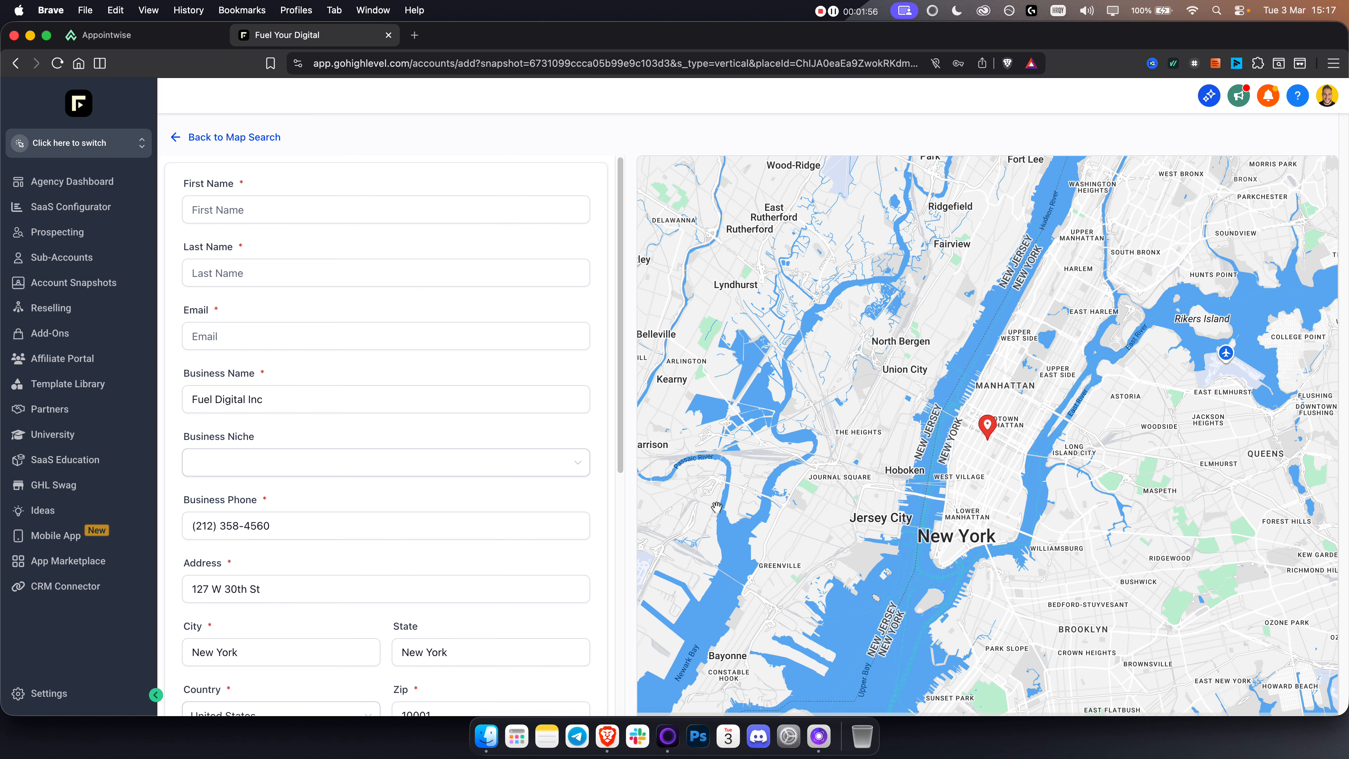
Step: Look through the new sub-account form and set the account type to "This is my client's account"
click(264, 201)
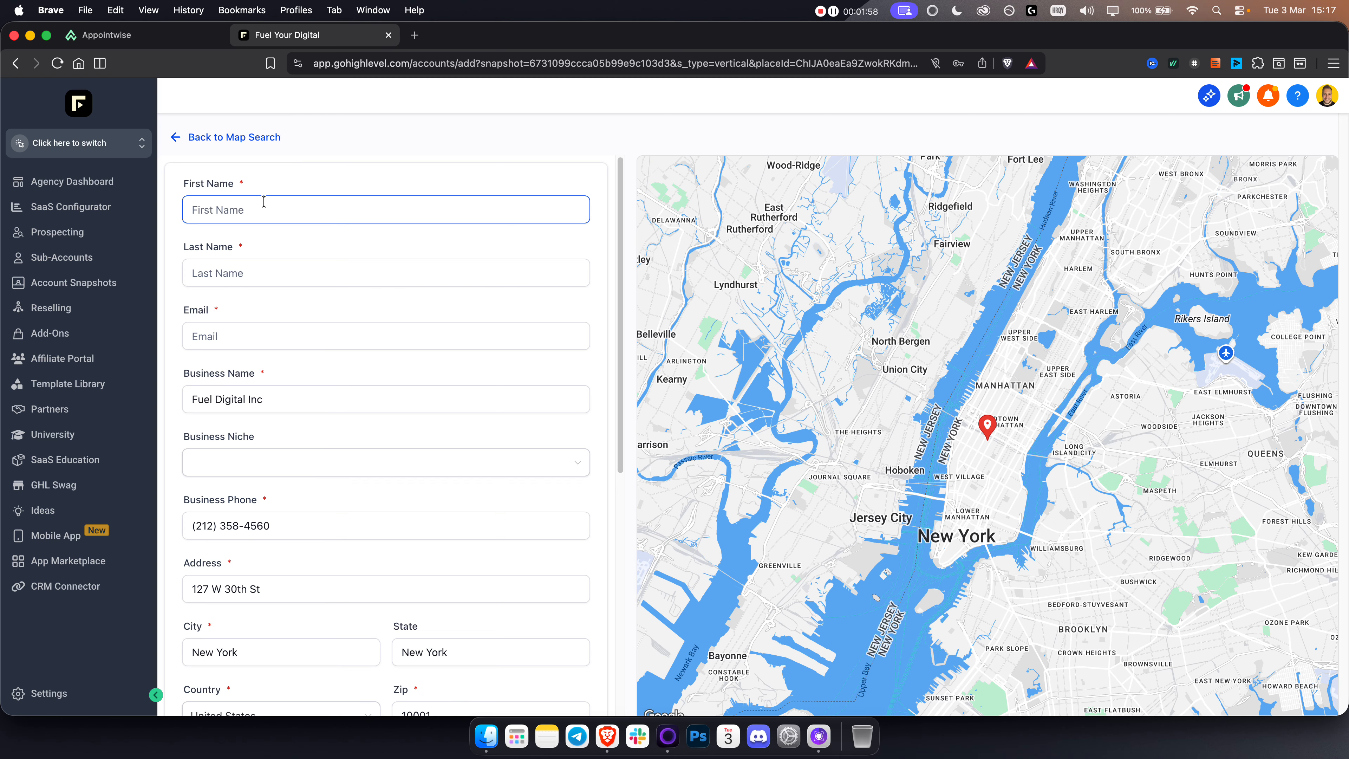
scroll(350, 396, down, 8)
scroll(353, 402, down, 1)
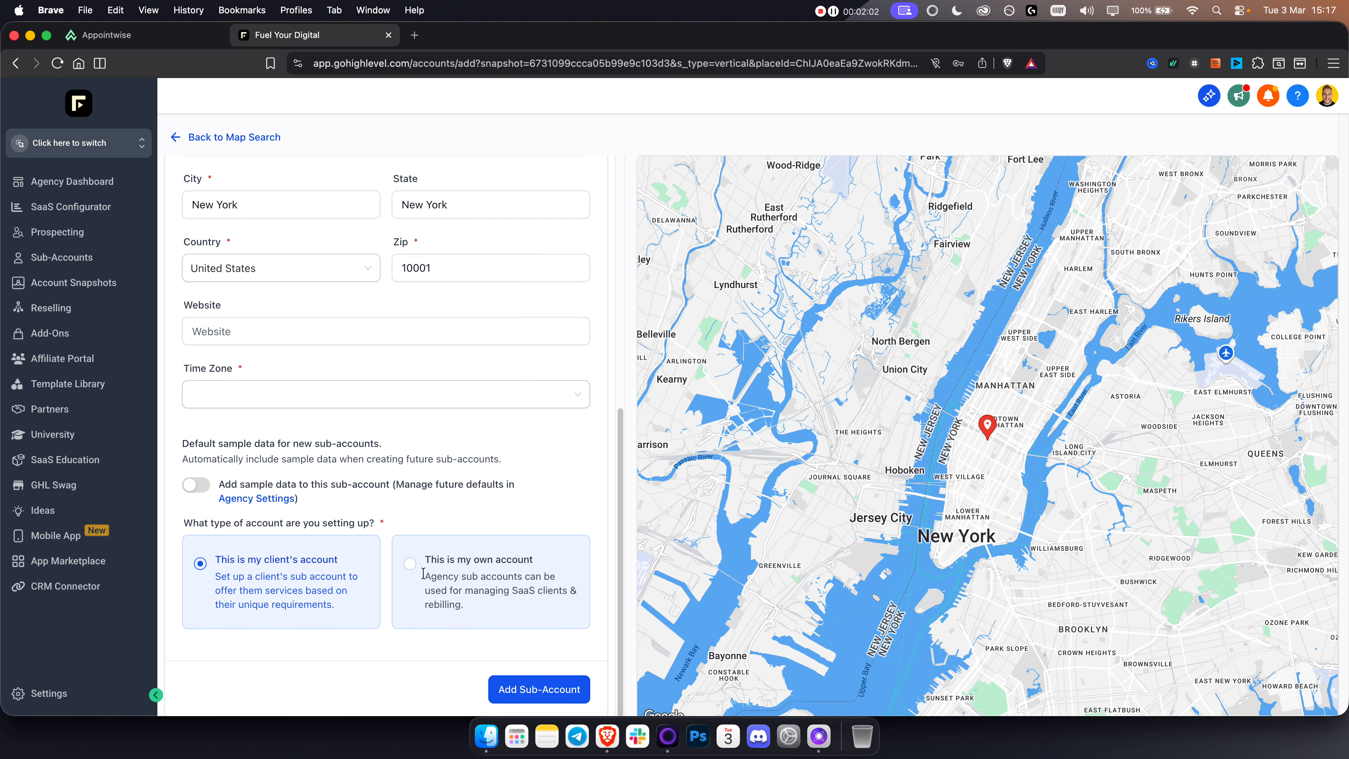
click(412, 567)
click(201, 564)
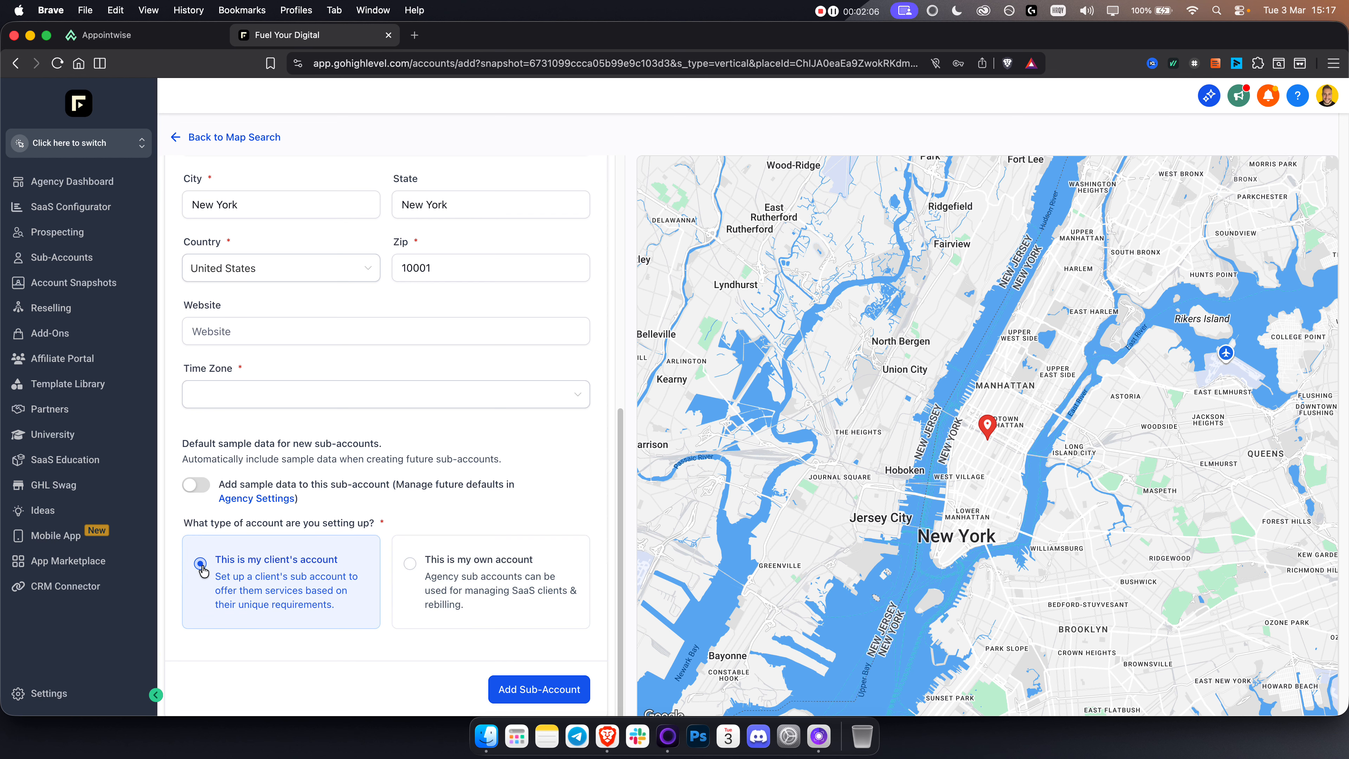
Step: Open the copied snapshot link in GoHighLevel and import the Appointwise AI Agent Connector snapshot into the agency
click(388, 56)
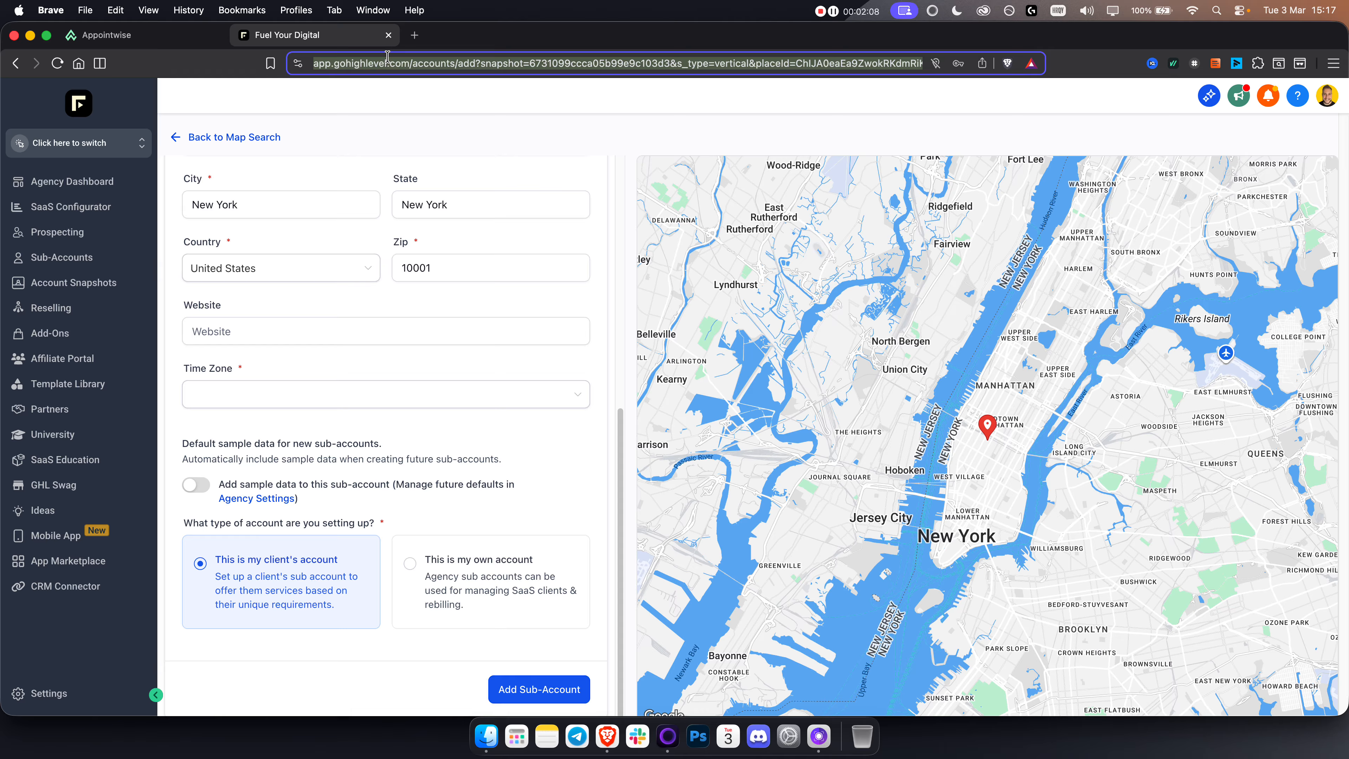
click(106, 35)
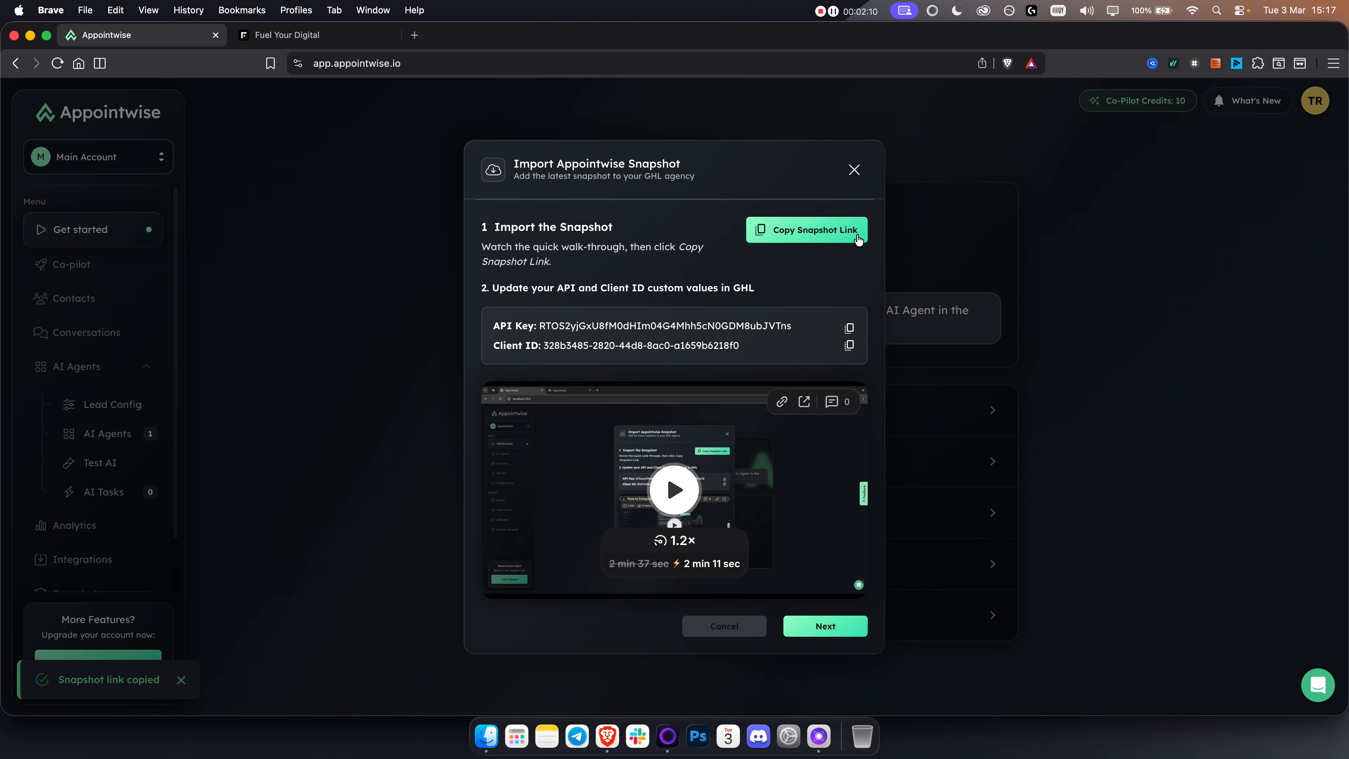
click(336, 42)
key(super+v)
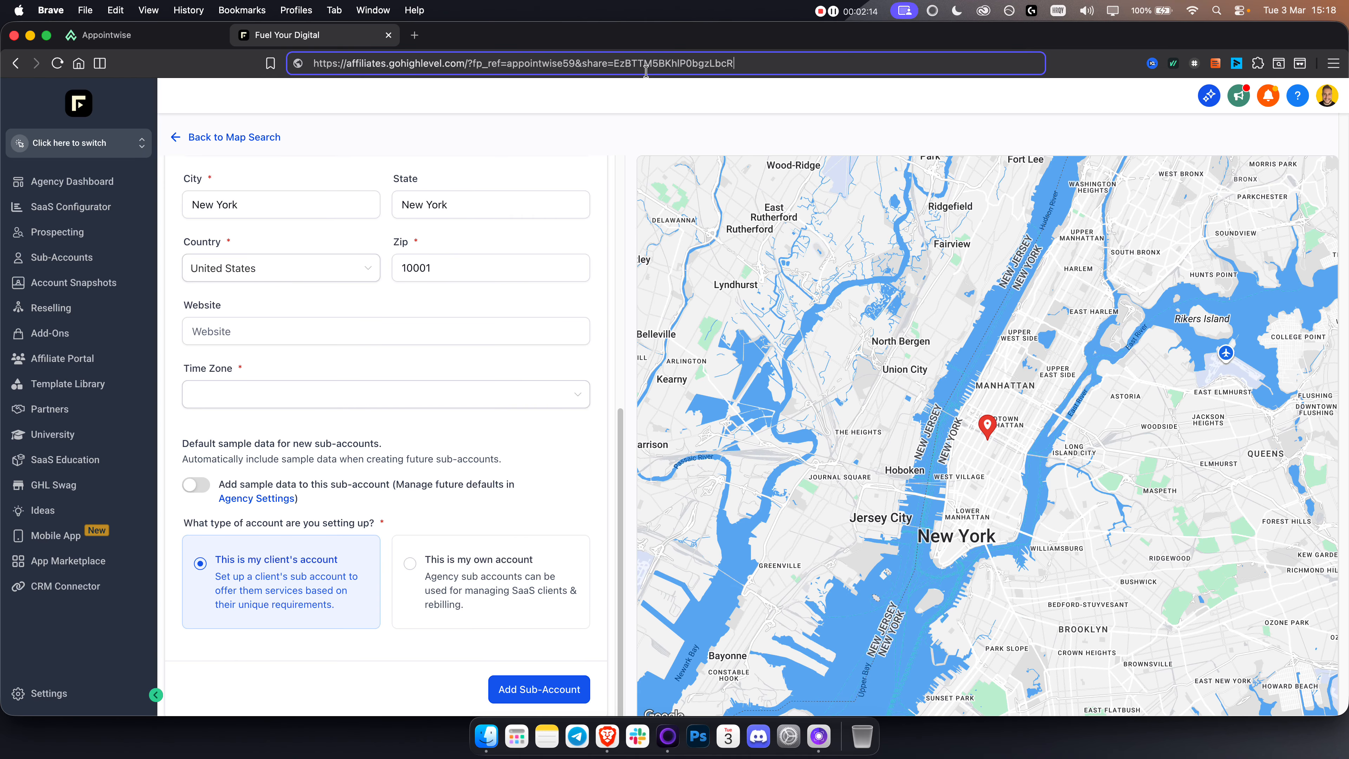
key(Return)
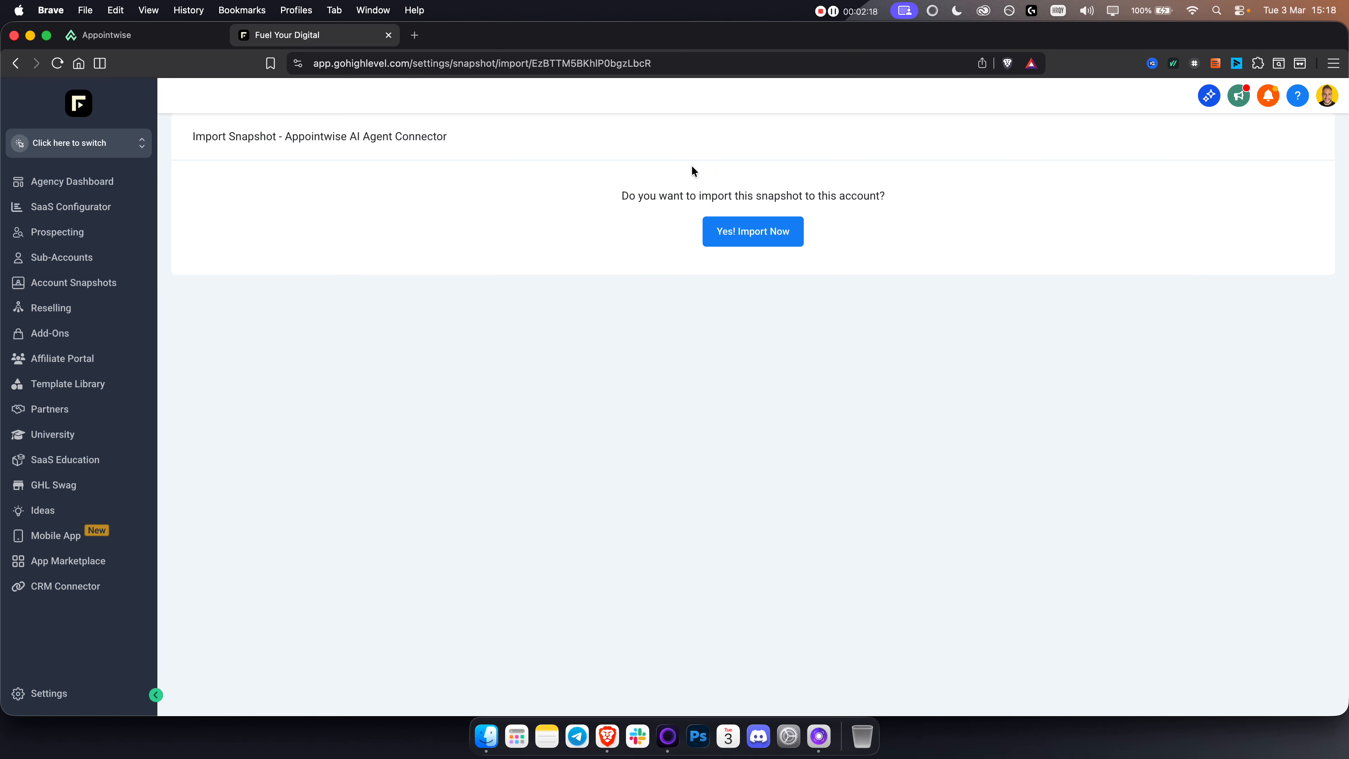
click(733, 237)
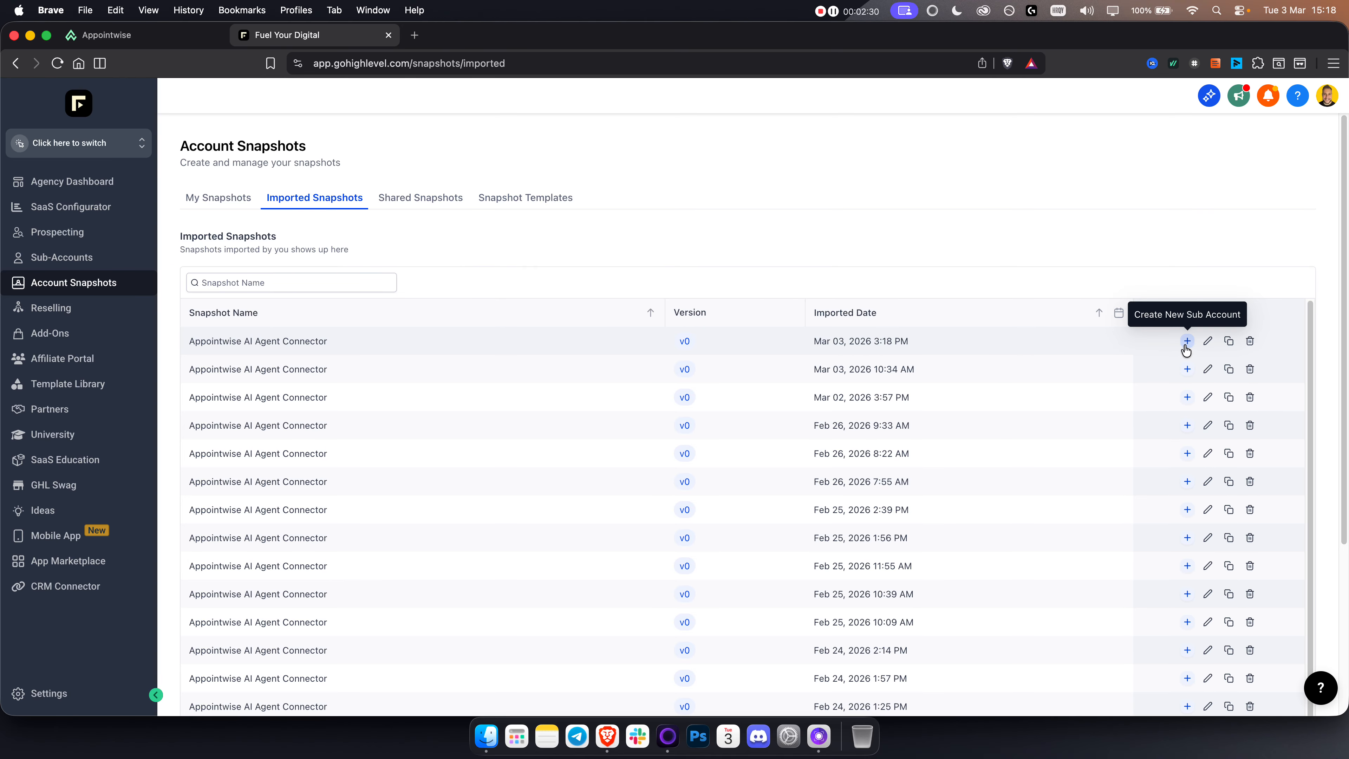
Step: In the Fuel Your Digital sub-account, choose "Imported - Appointwise AI Agent Connector" as the snapshot to load, and close the dialog without proceeding
click(51, 260)
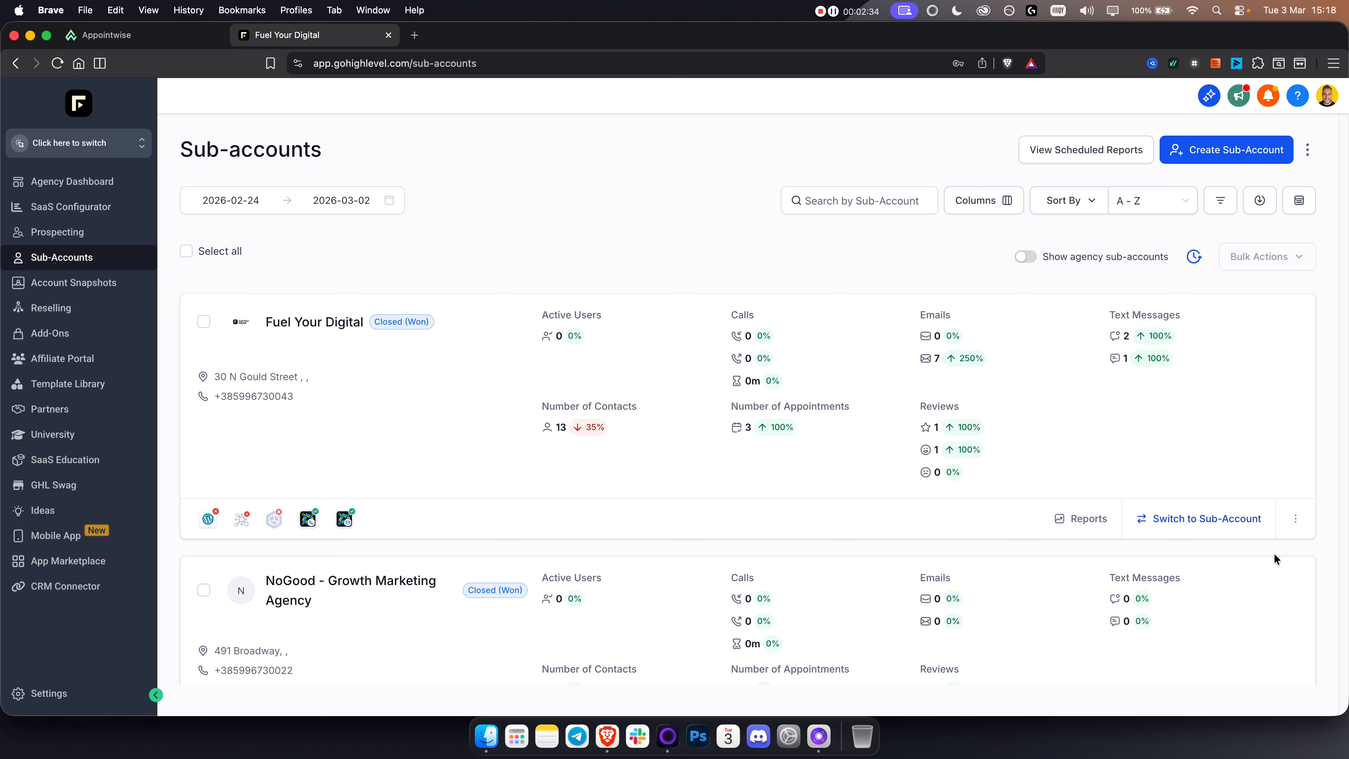
click(1296, 519)
click(1203, 445)
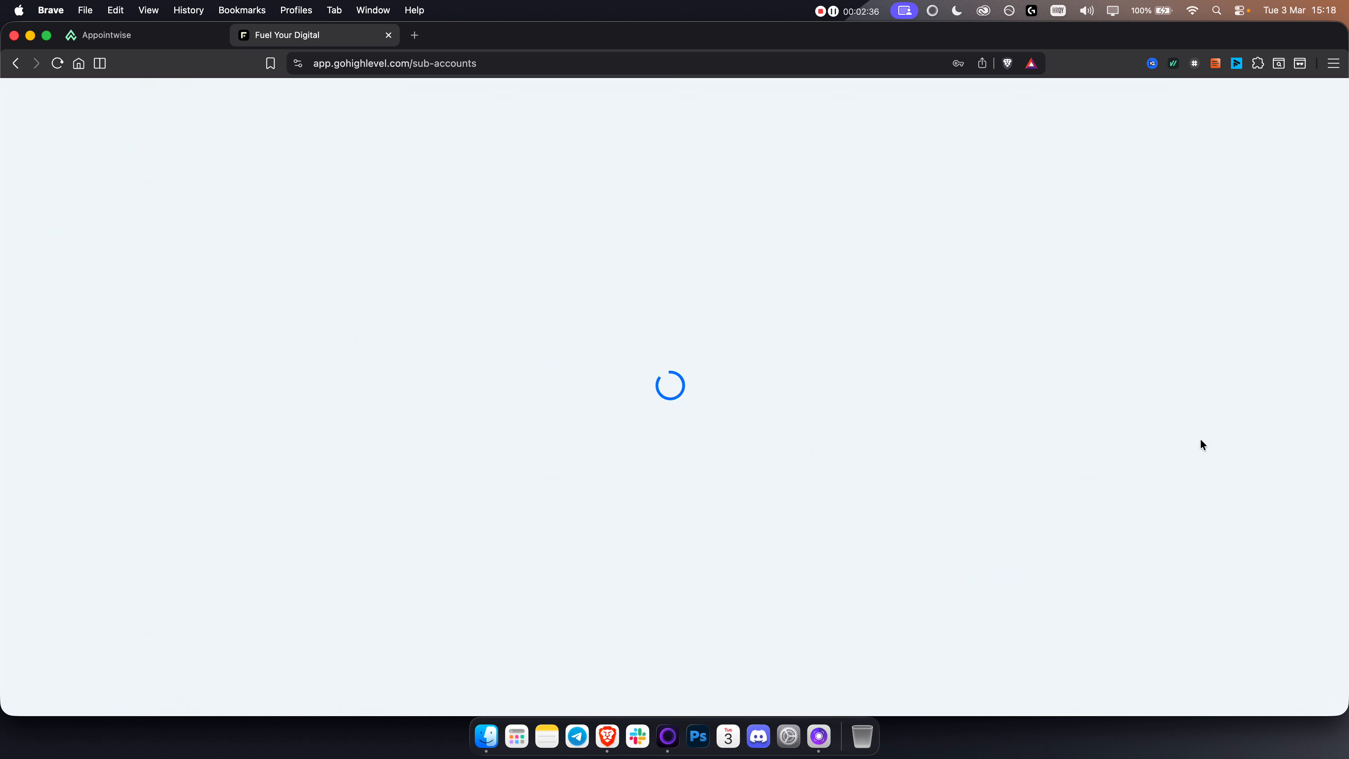
click(1281, 144)
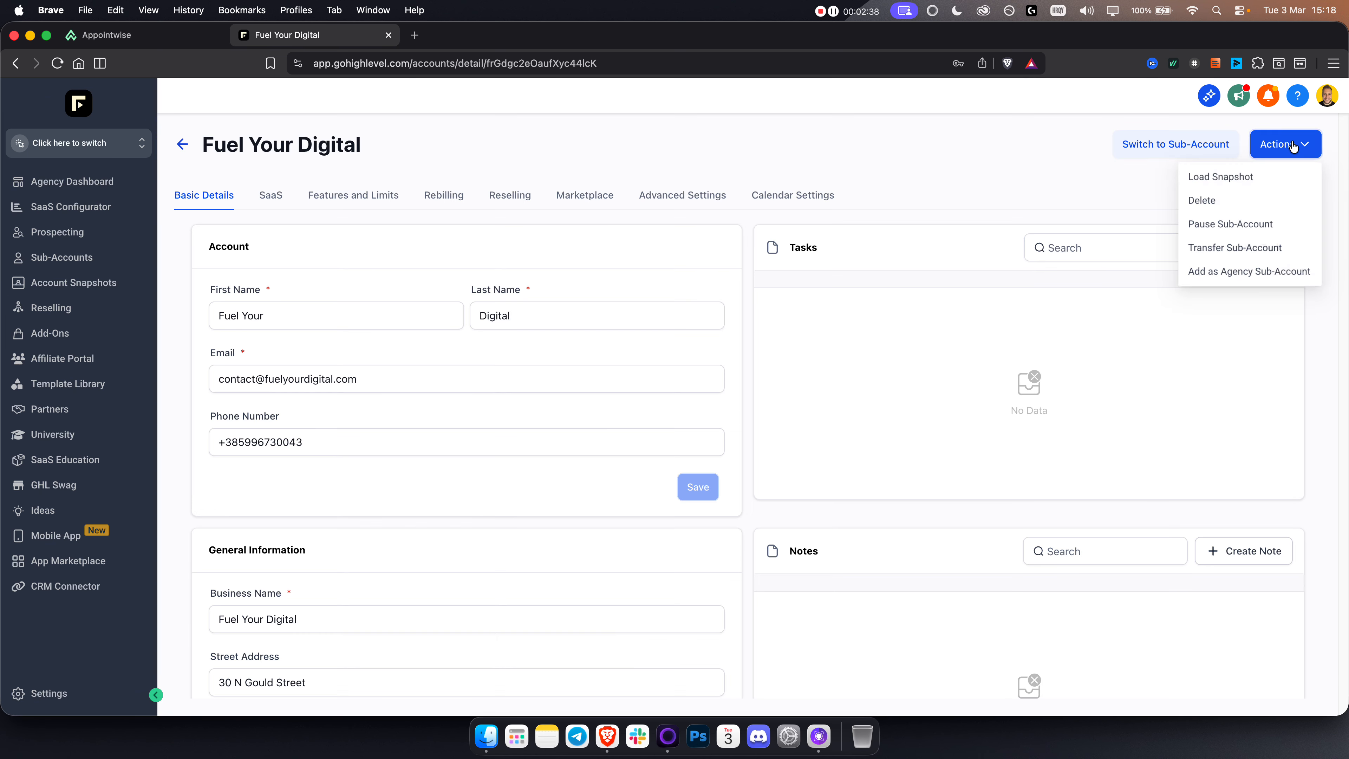
click(1215, 179)
click(476, 431)
click(373, 461)
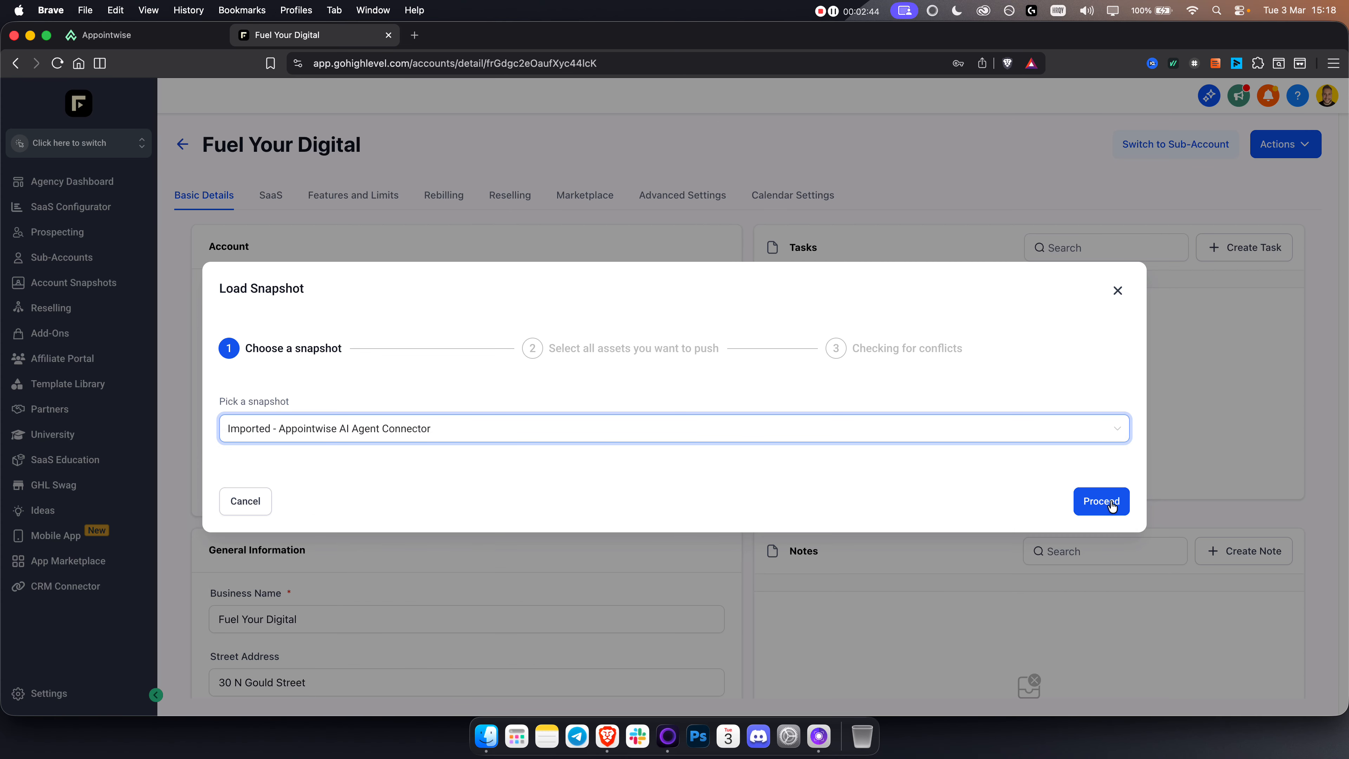
click(1119, 290)
Step: Switch to the TutorialsHub sub-account and open its Custom Values settings to find the Appointwise API Key and Appointwise Client ID entries
click(56, 150)
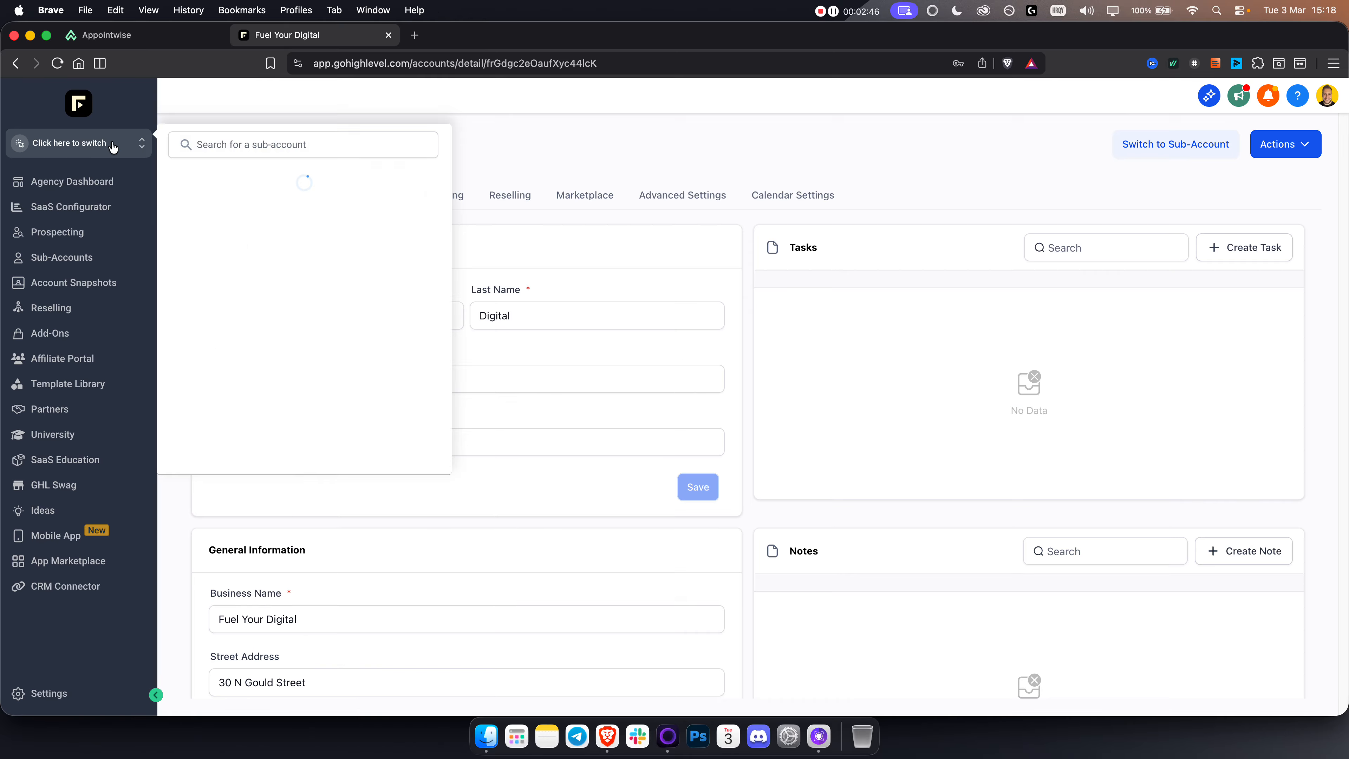
scroll(310, 401, down, 1)
click(262, 414)
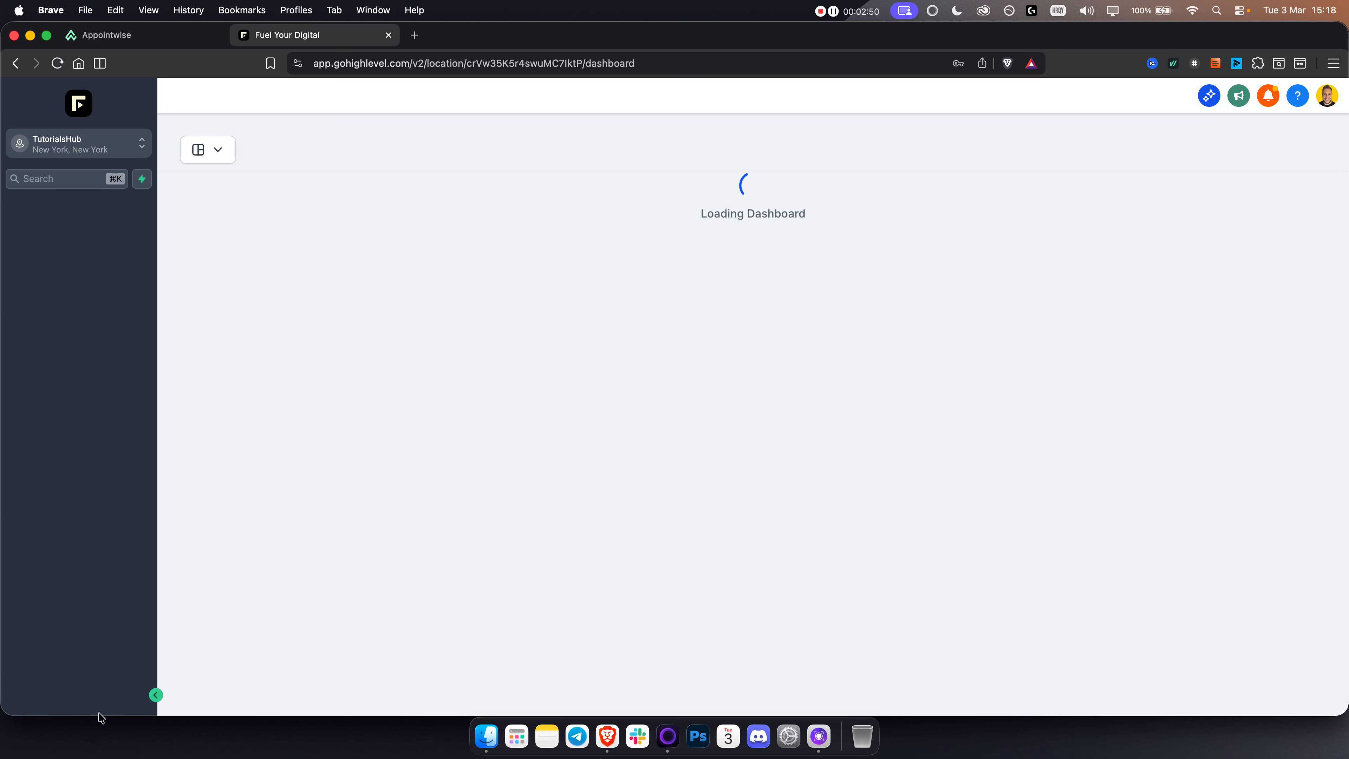
click(56, 694)
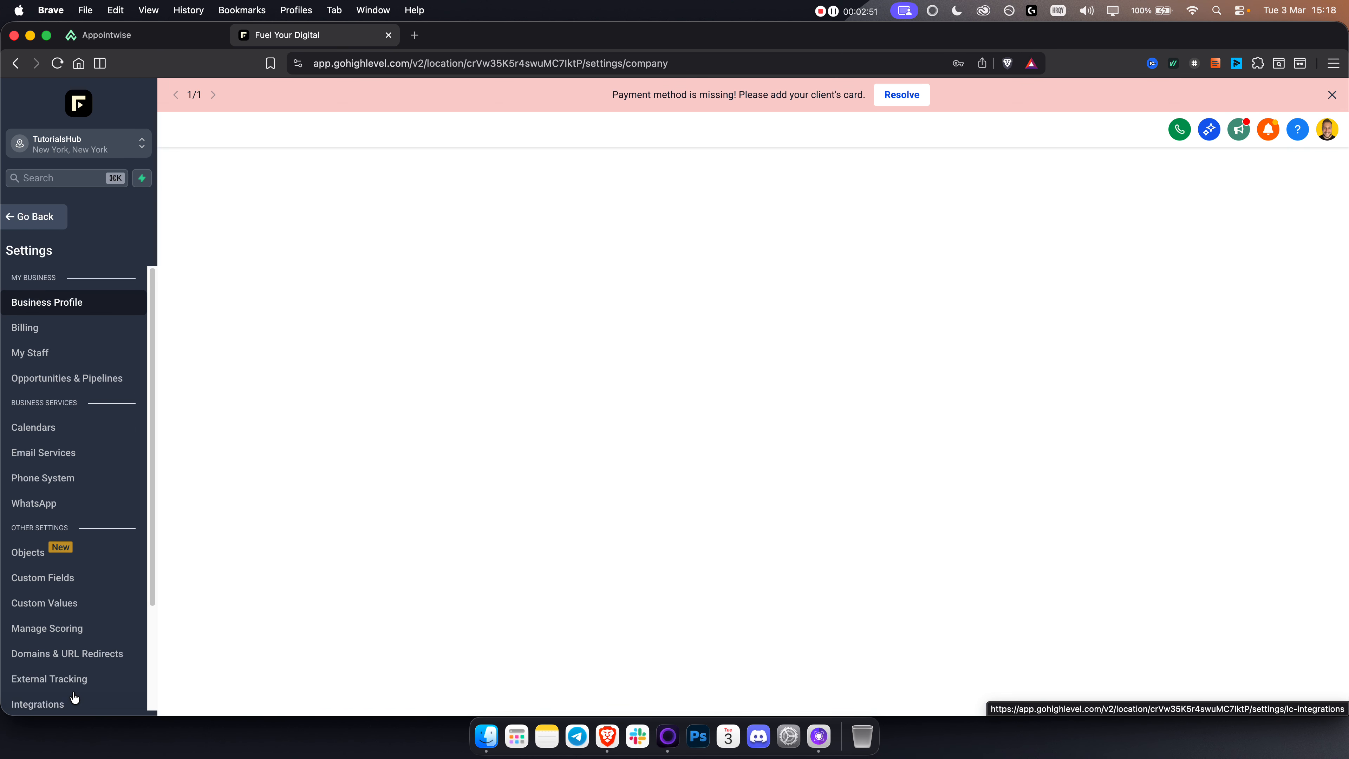
click(64, 603)
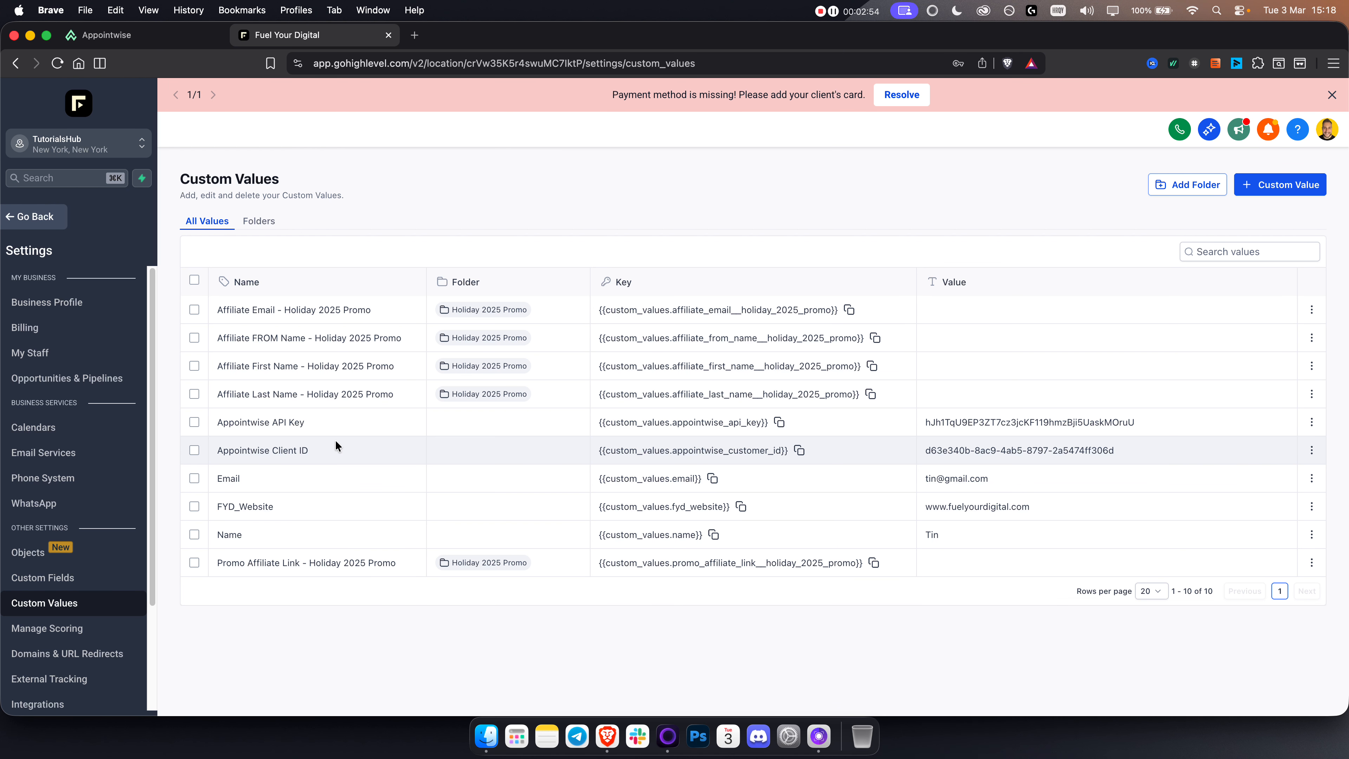
triple_click(255, 420)
triple_click(277, 450)
Step: Copy the API key from Appointwise's snapshot import dialog and return to the Custom Values list in GoHighLevel
click(106, 34)
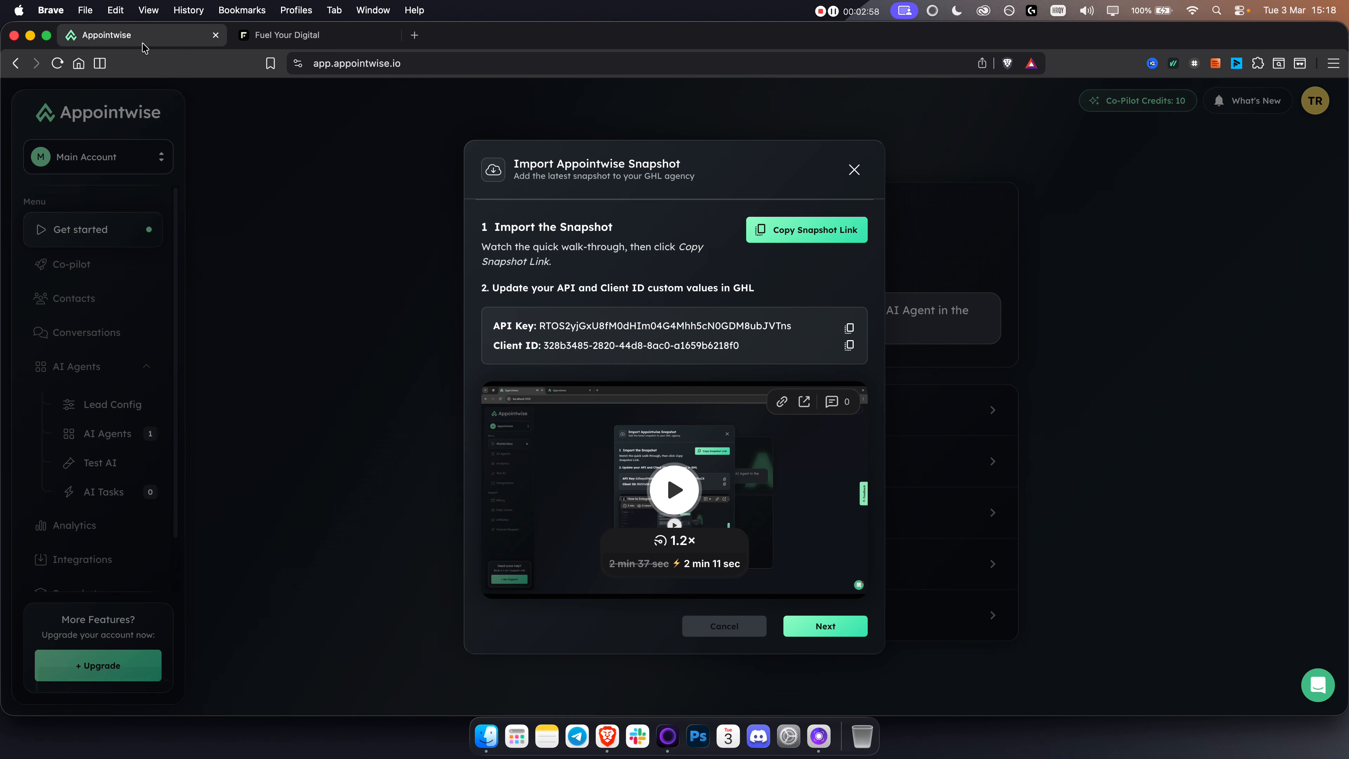
click(852, 332)
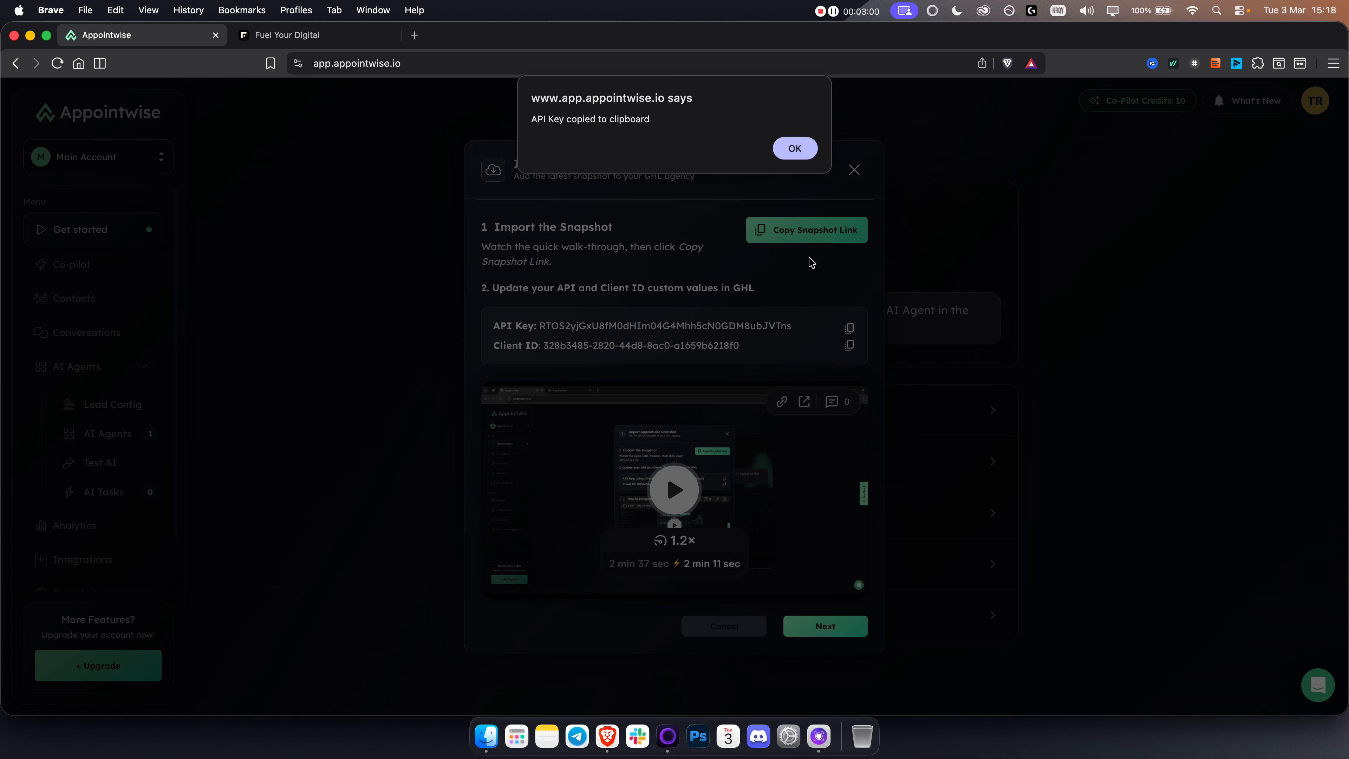
click(796, 147)
click(314, 34)
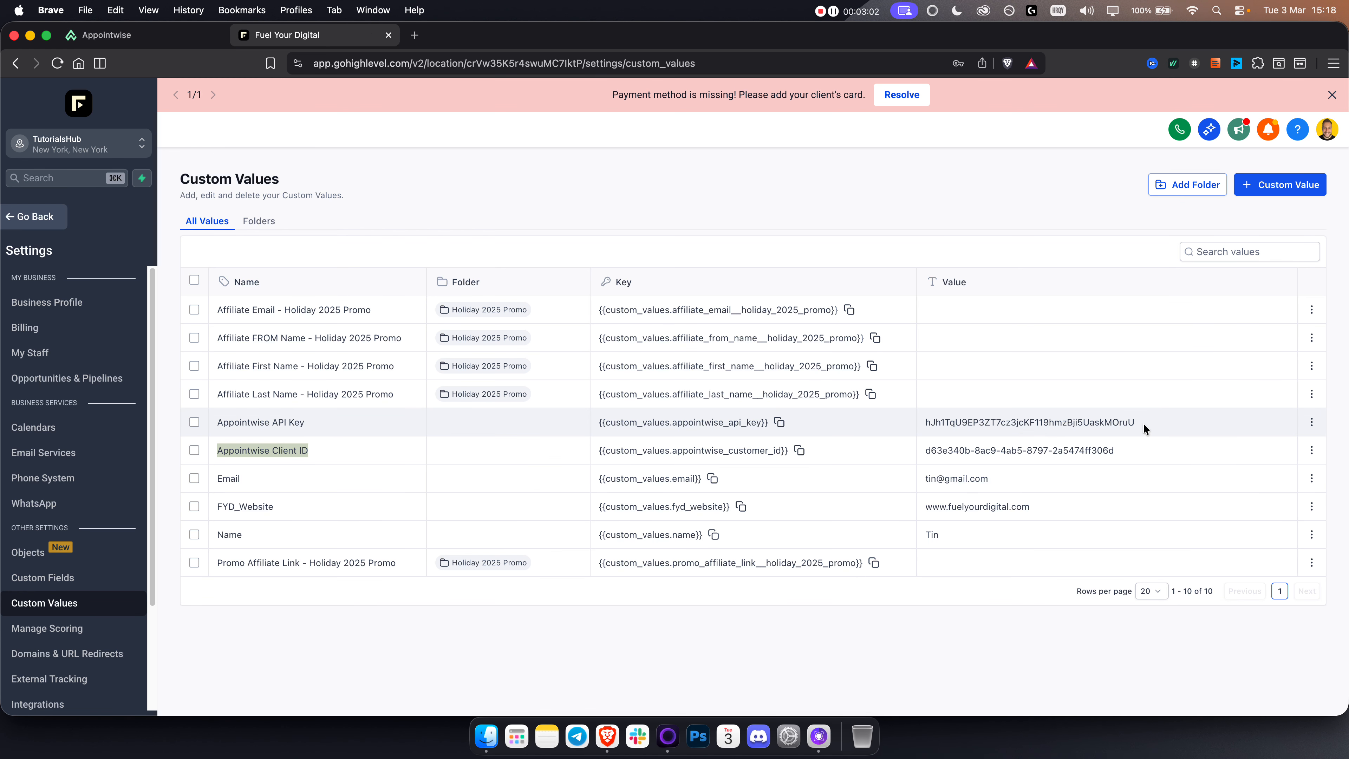
Step: Open the Appointwise API Key custom value for editing, select its value, and close the dialog; highlight the Appointwise Client ID entry
click(1312, 422)
click(1208, 447)
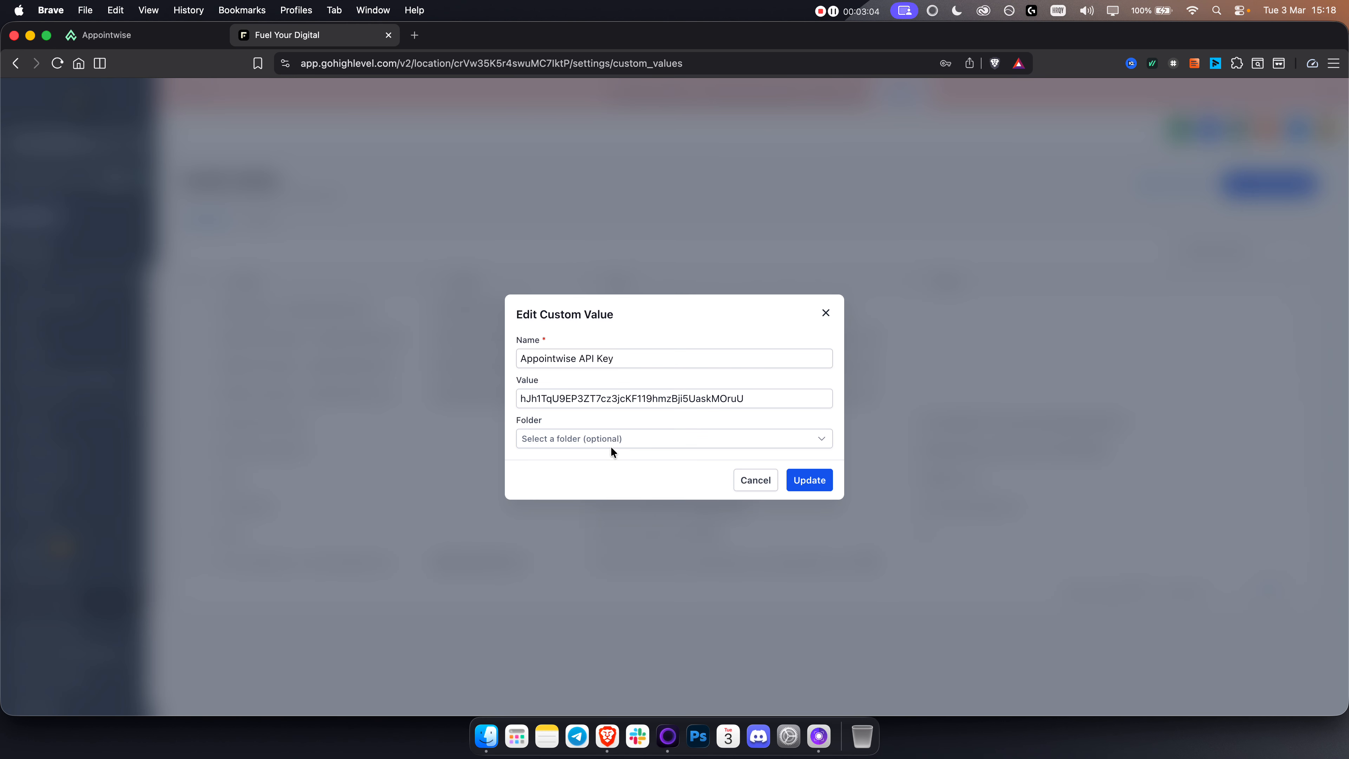
double_click(646, 393)
click(793, 485)
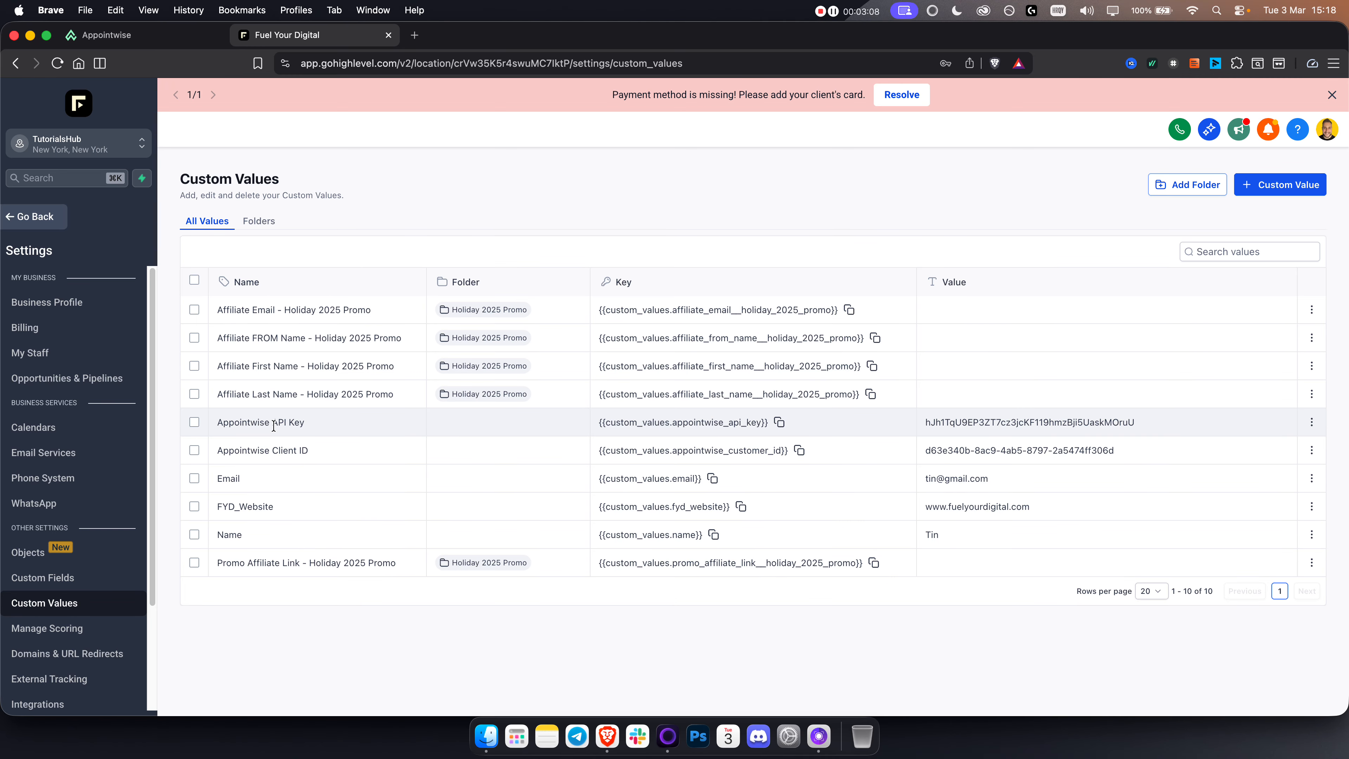
triple_click(287, 452)
click(287, 452)
Step: In Appointwise, review the Integrate with Go High Level instructions against the open GoHighLevel sub-account, and close the dialog without connecting
click(151, 38)
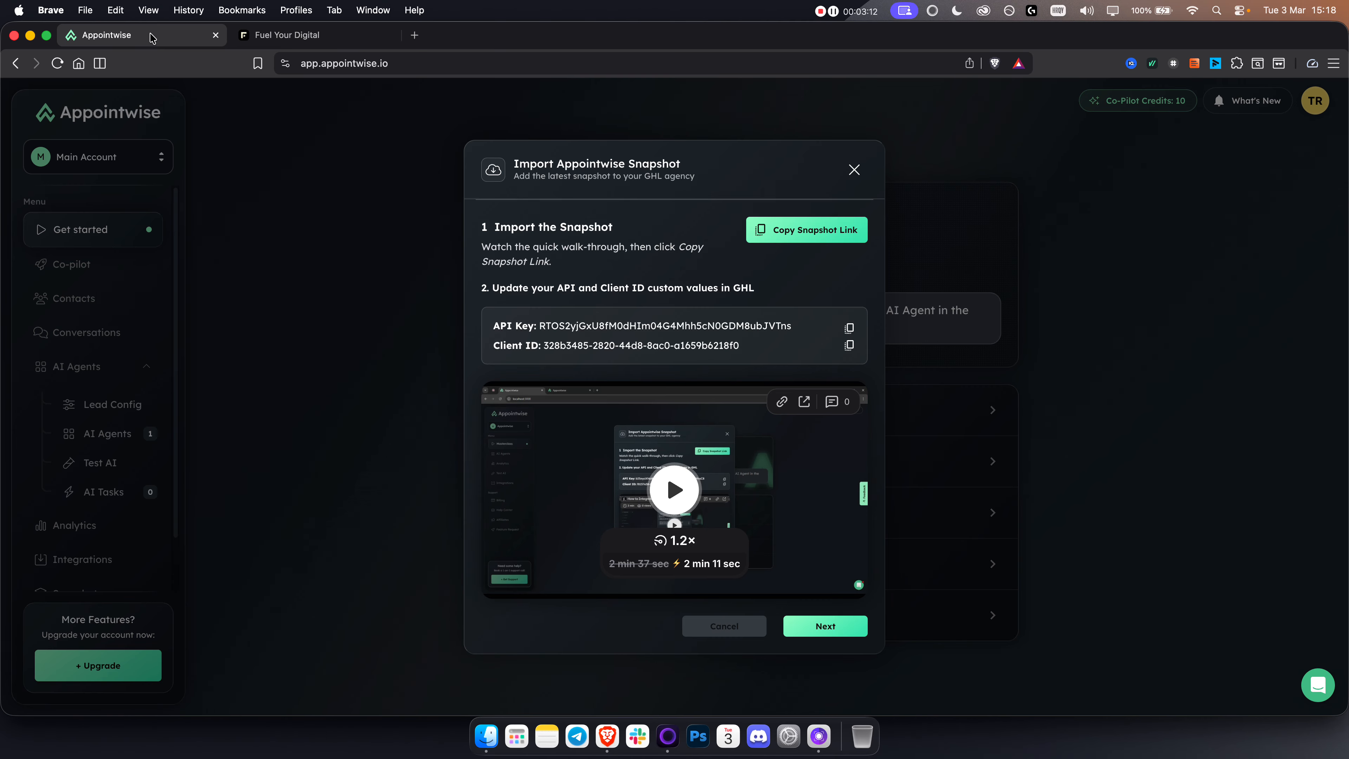
click(847, 624)
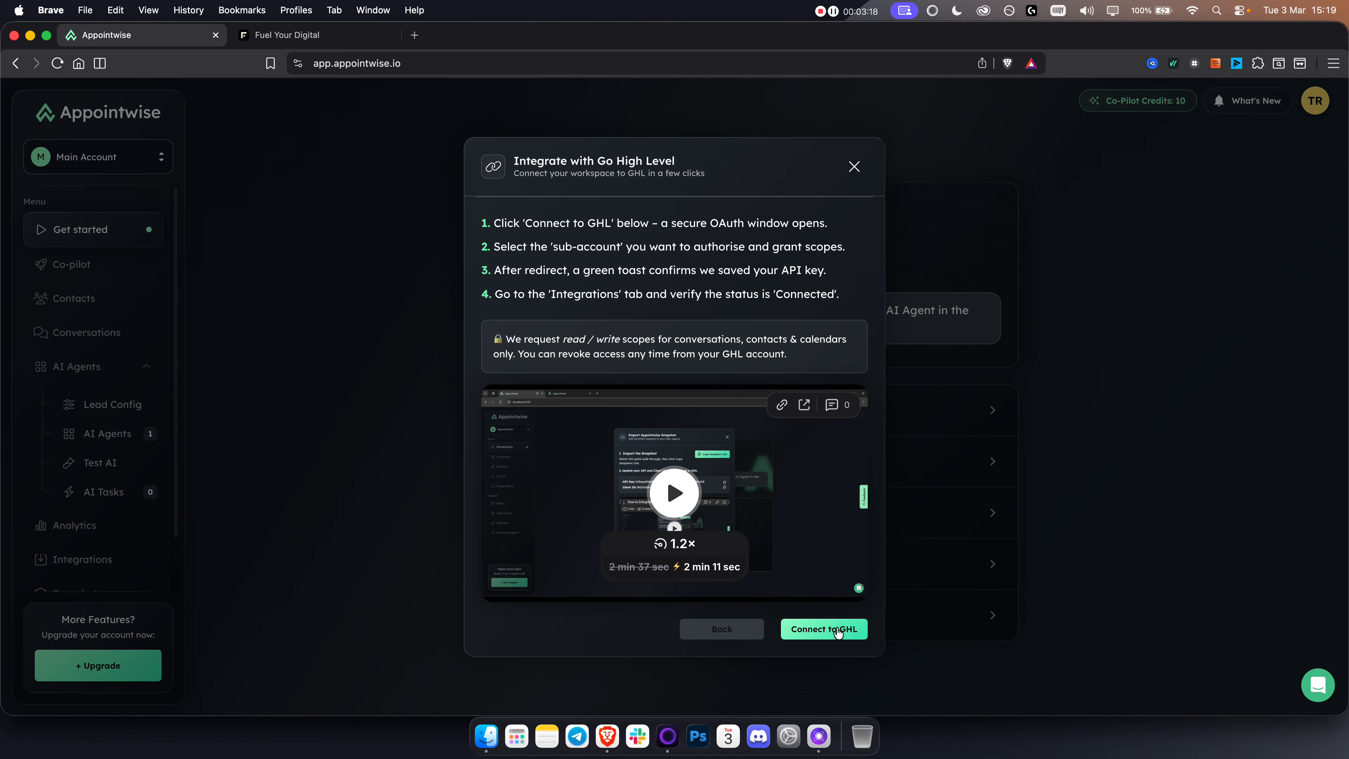
click(340, 37)
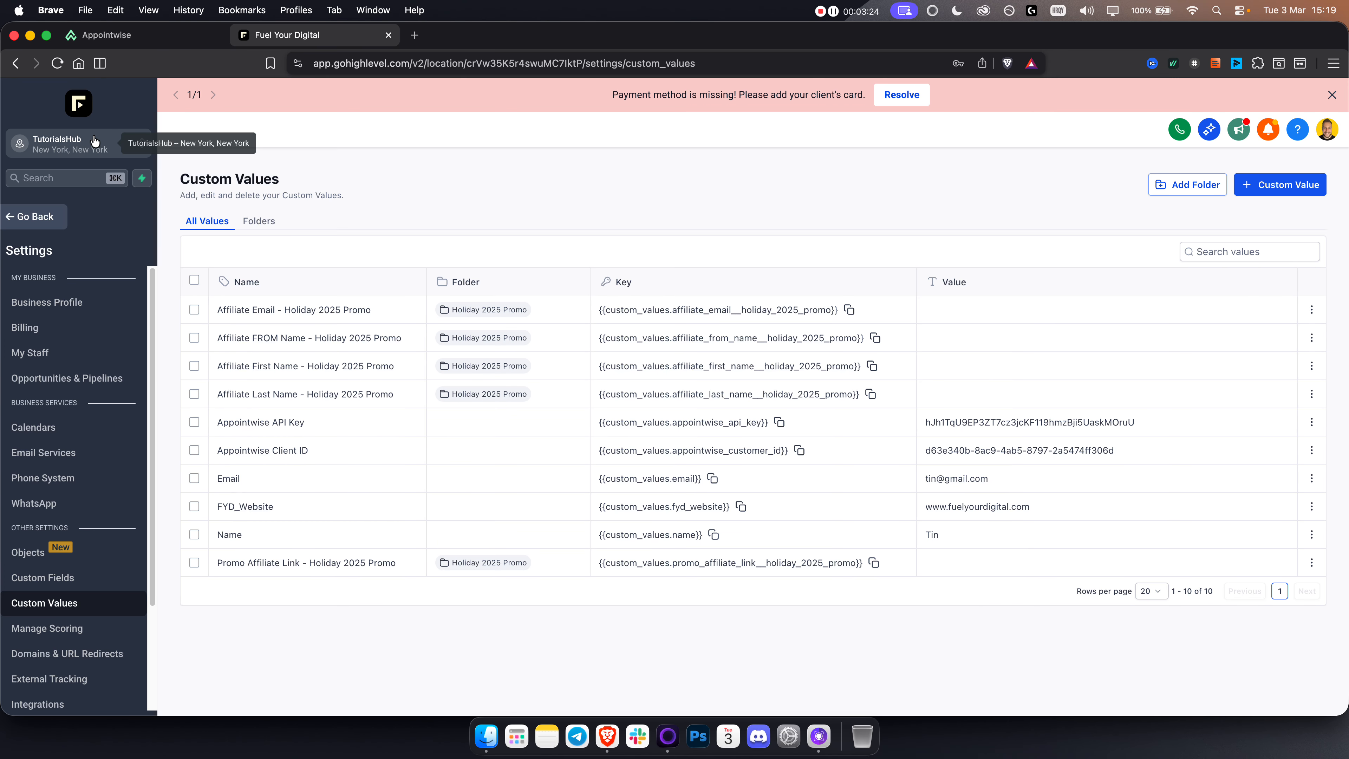
click(154, 36)
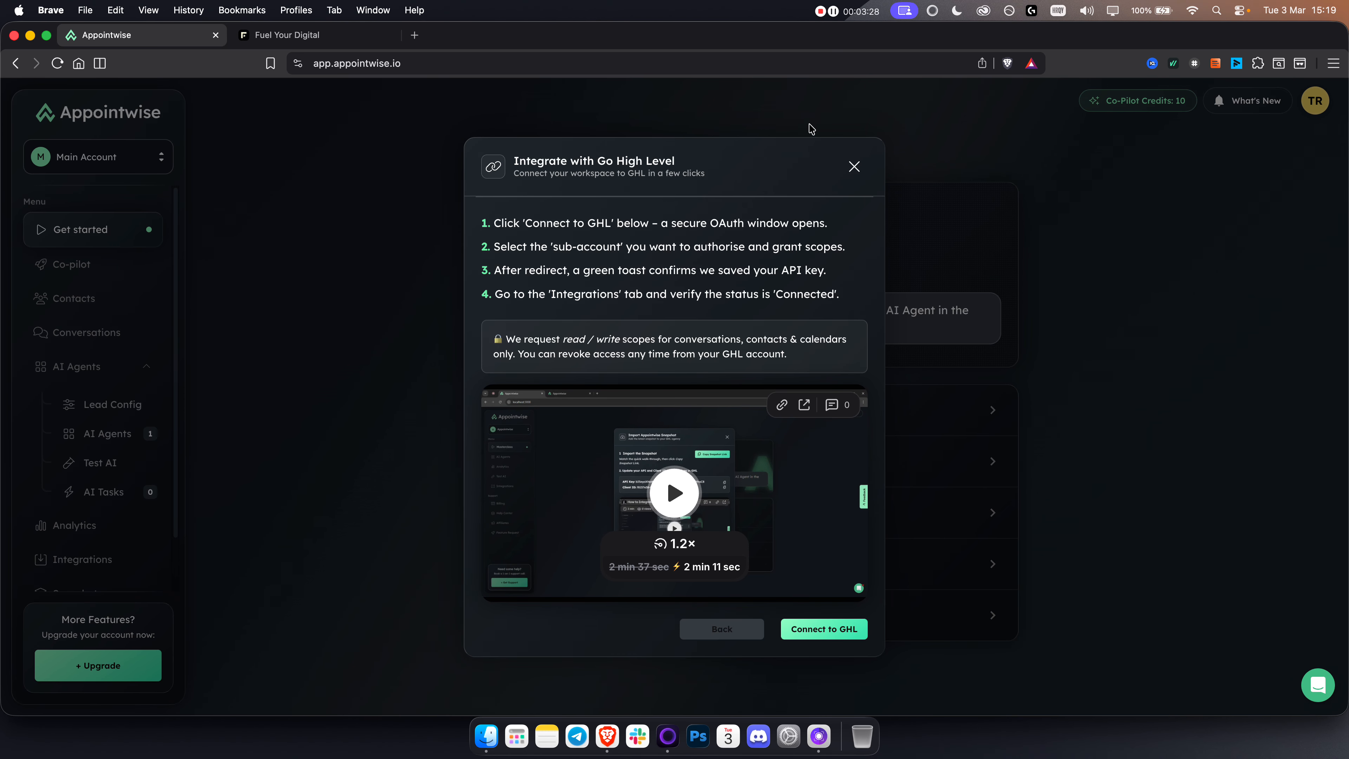
click(854, 167)
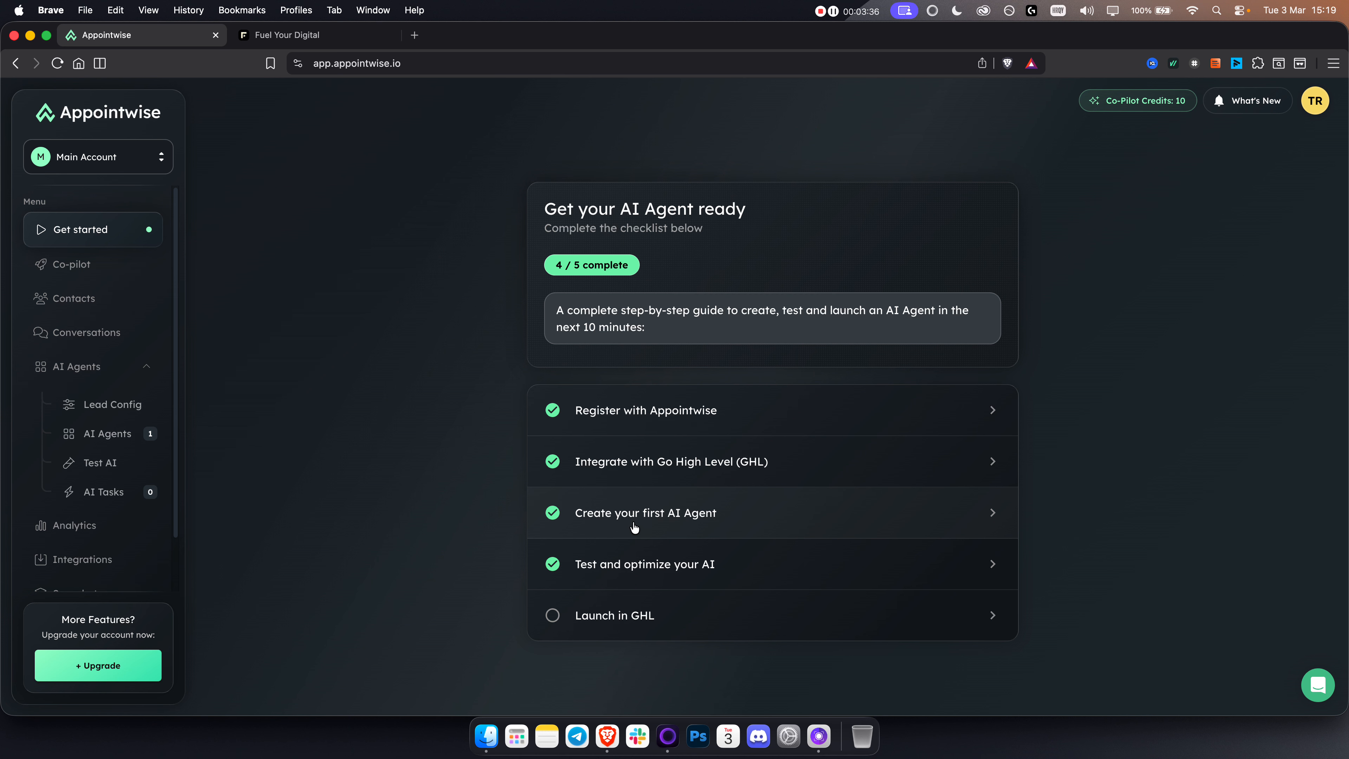
Step: Start creating a new AI agent in the Co-pilot and set it up for the own business
click(59, 264)
click(649, 463)
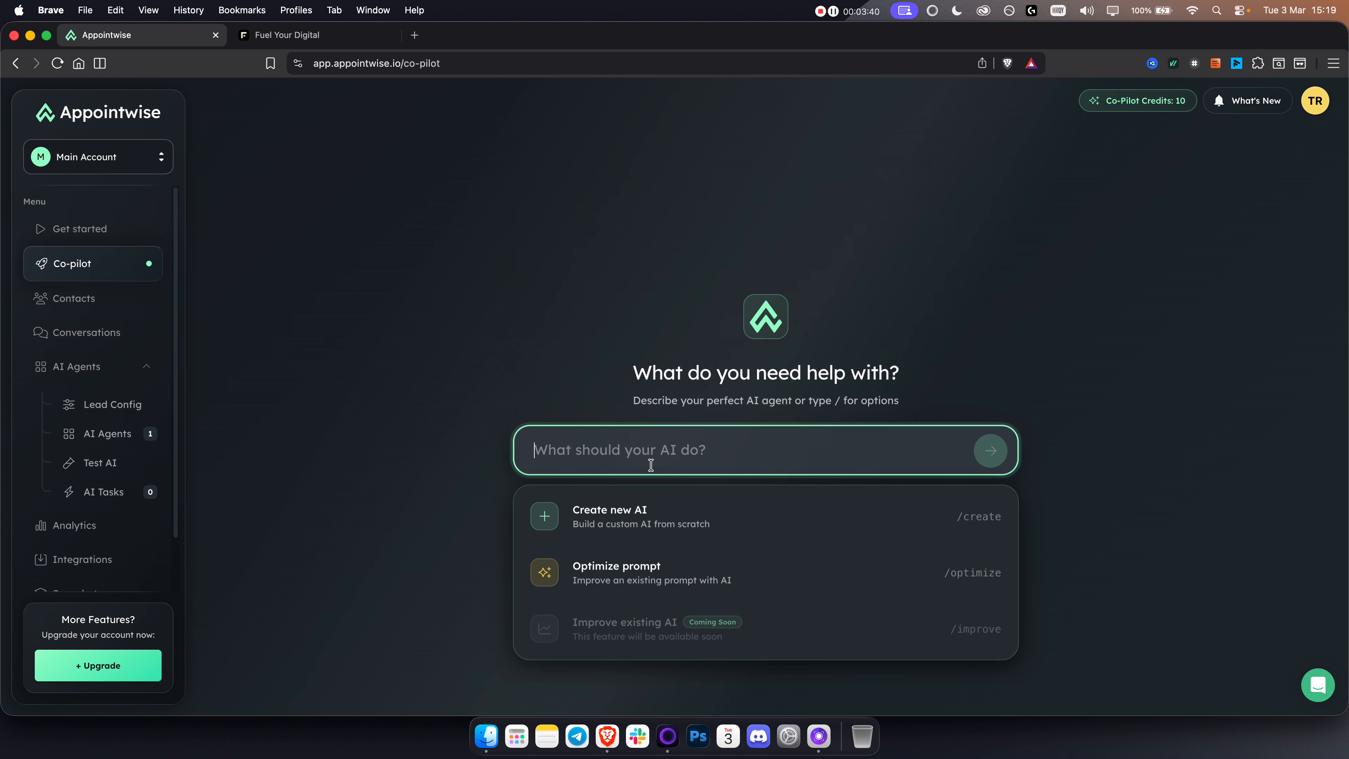
click(617, 519)
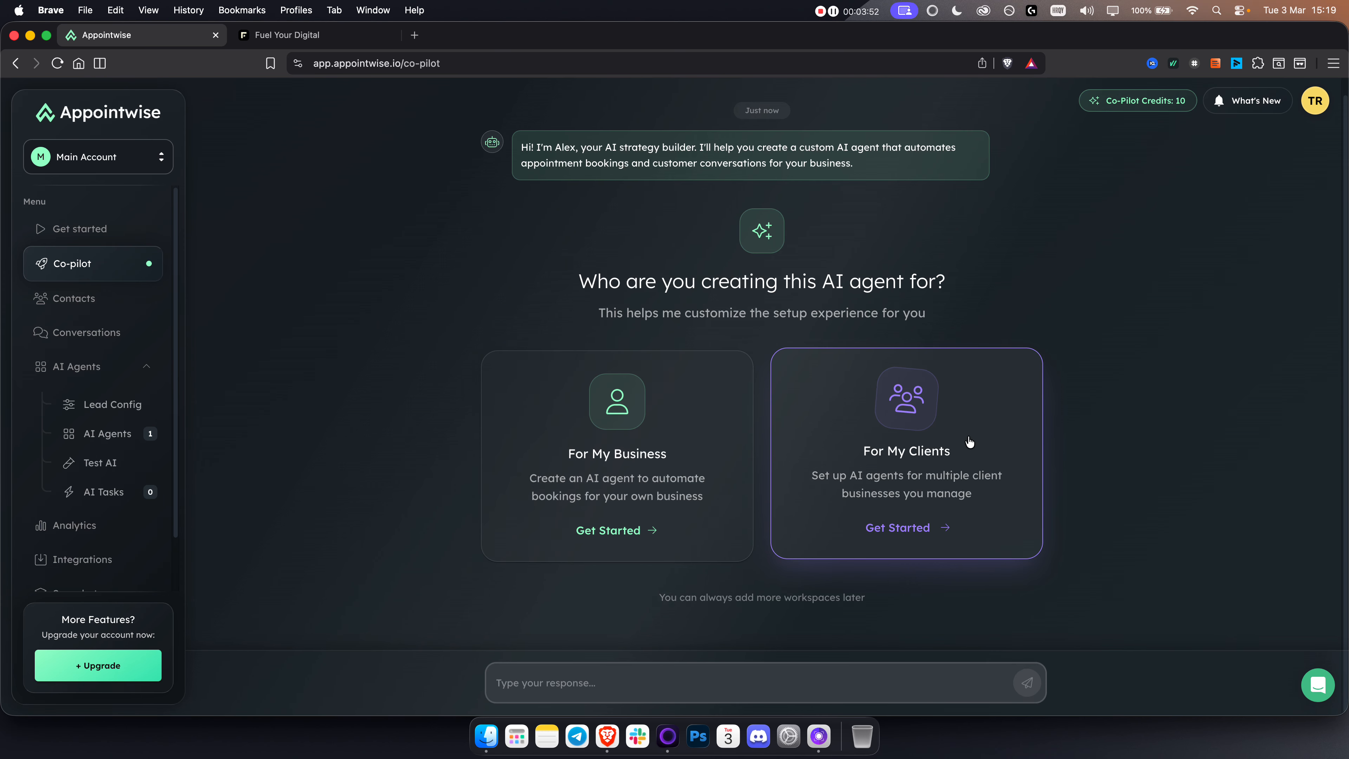
click(586, 442)
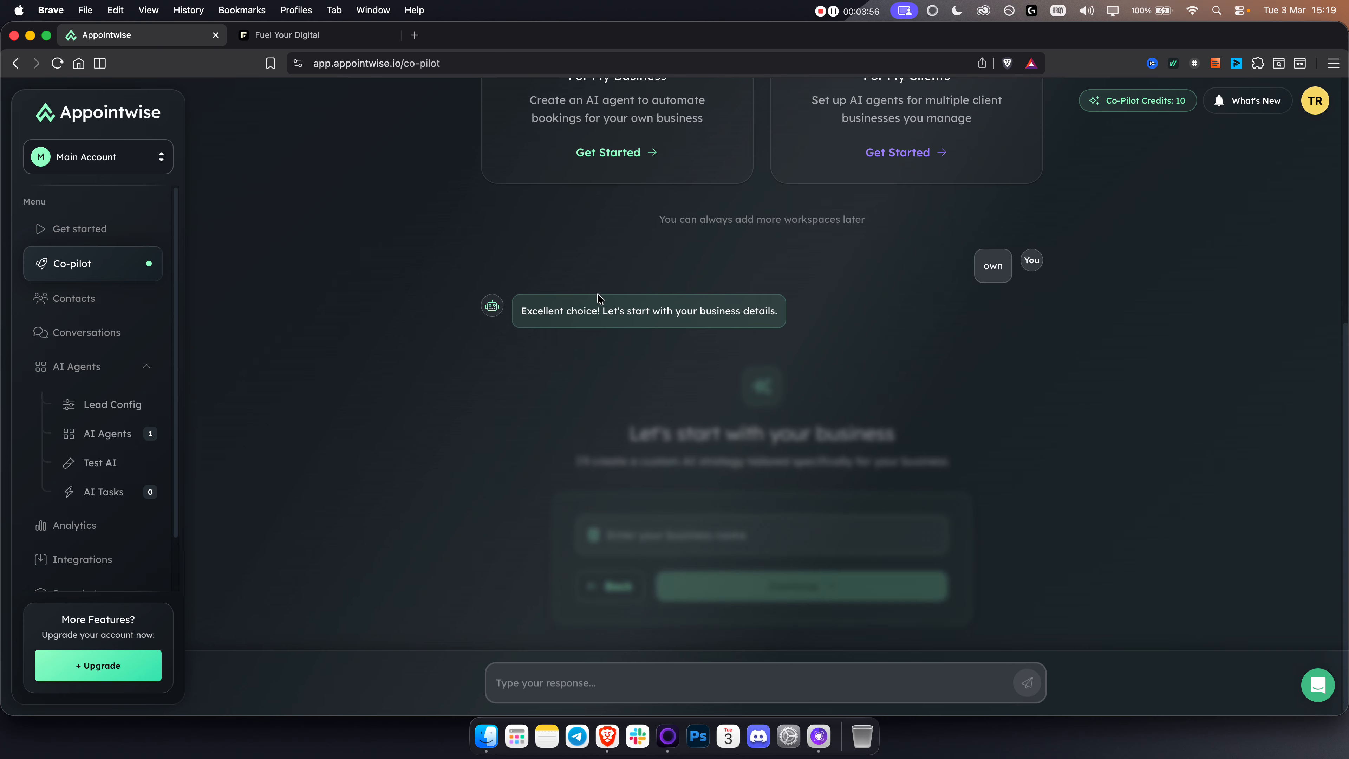
Step: Enter "Fuel Your Digital" as the business name and continue
click(698, 526)
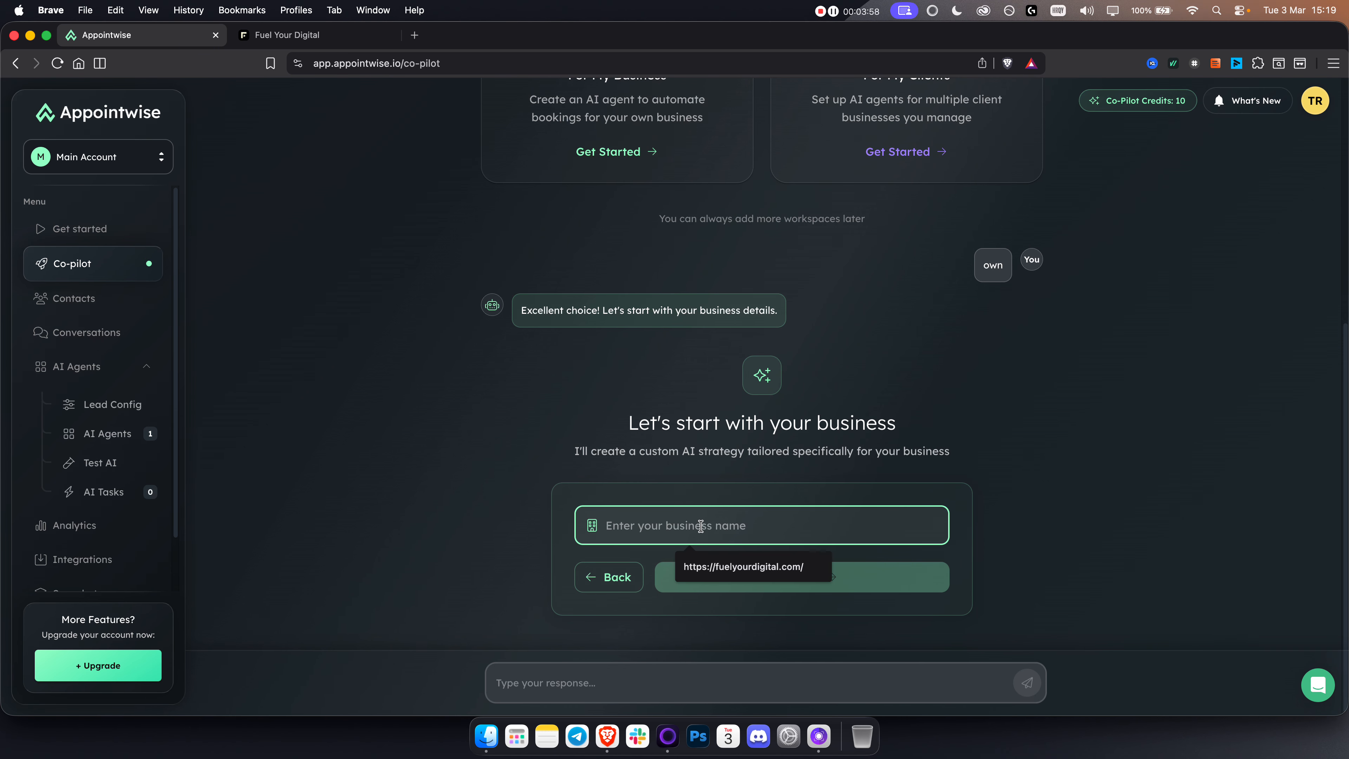
text(Fuel Your Dig)
click(734, 596)
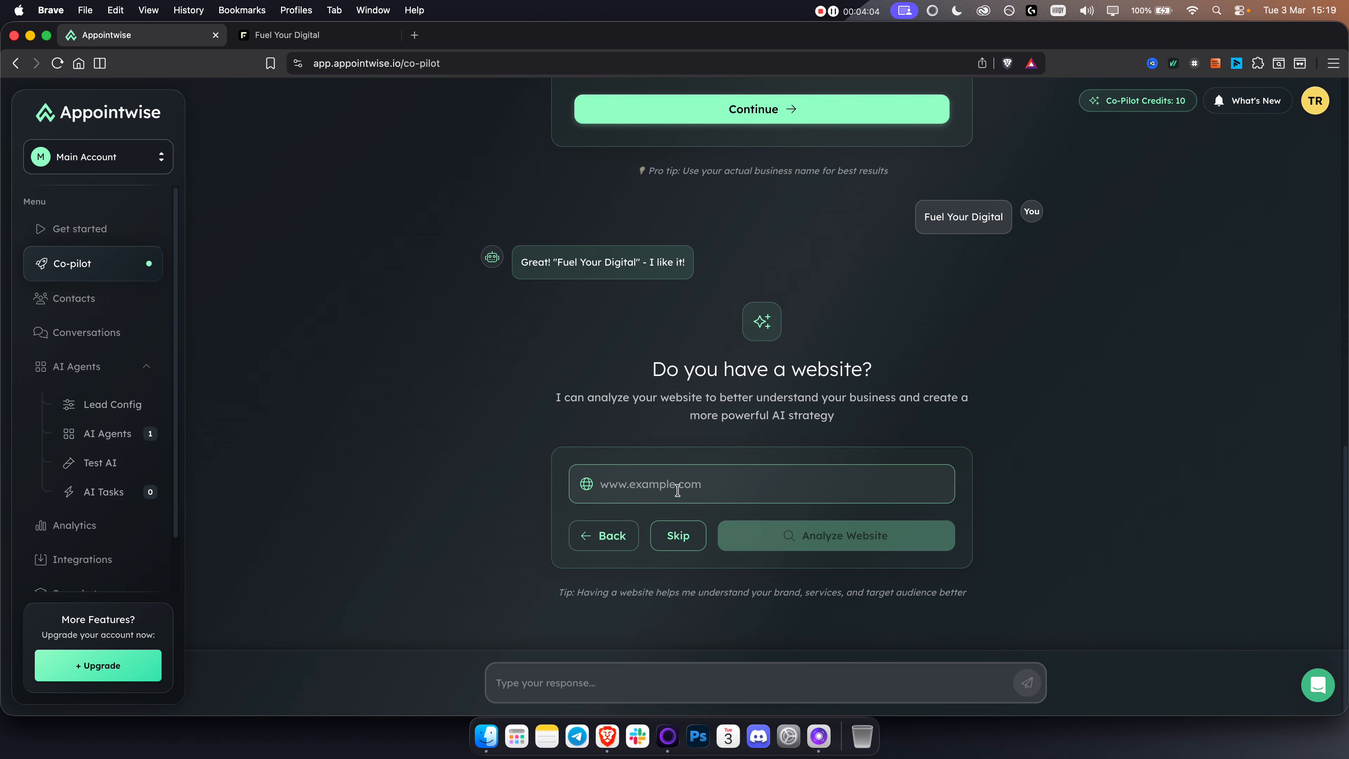
click(678, 490)
text(www.fuelyourdigital.com)
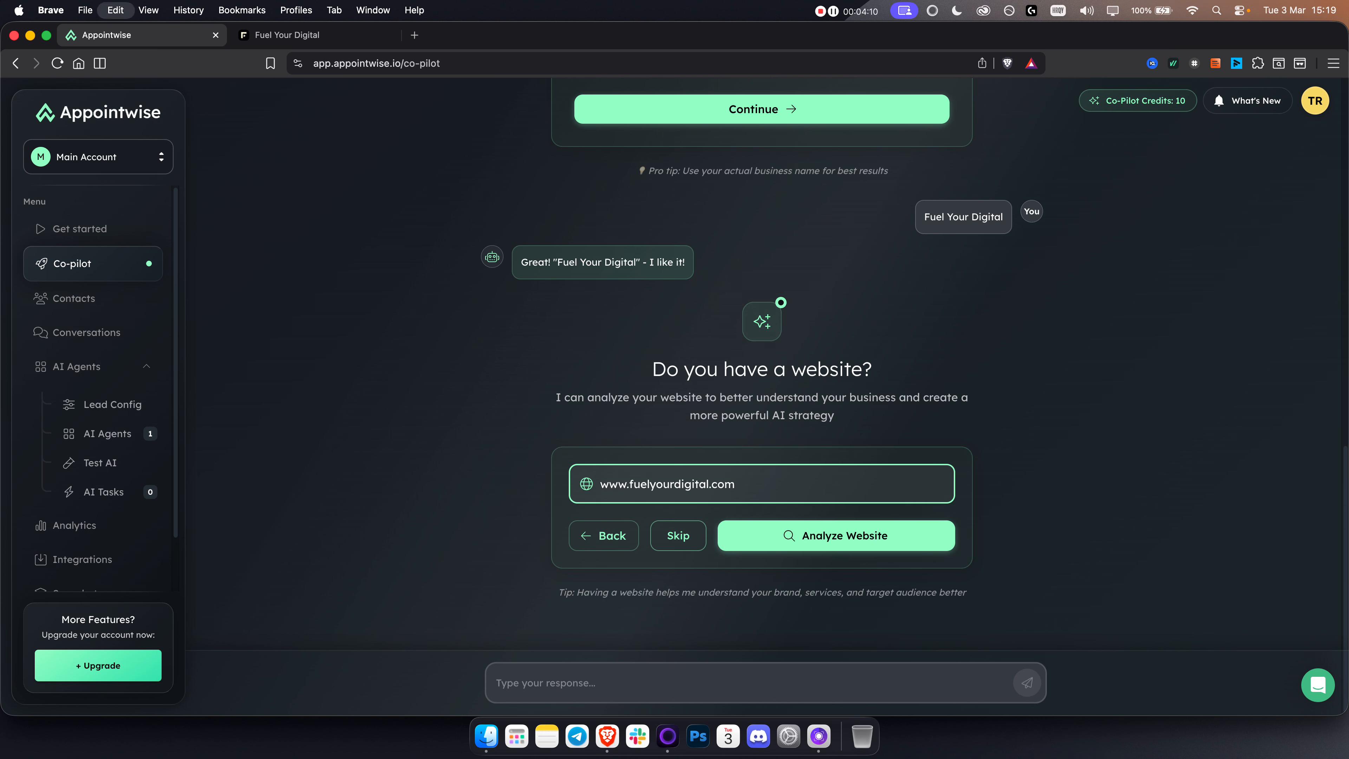
triple_click(662, 485)
key(super+c)
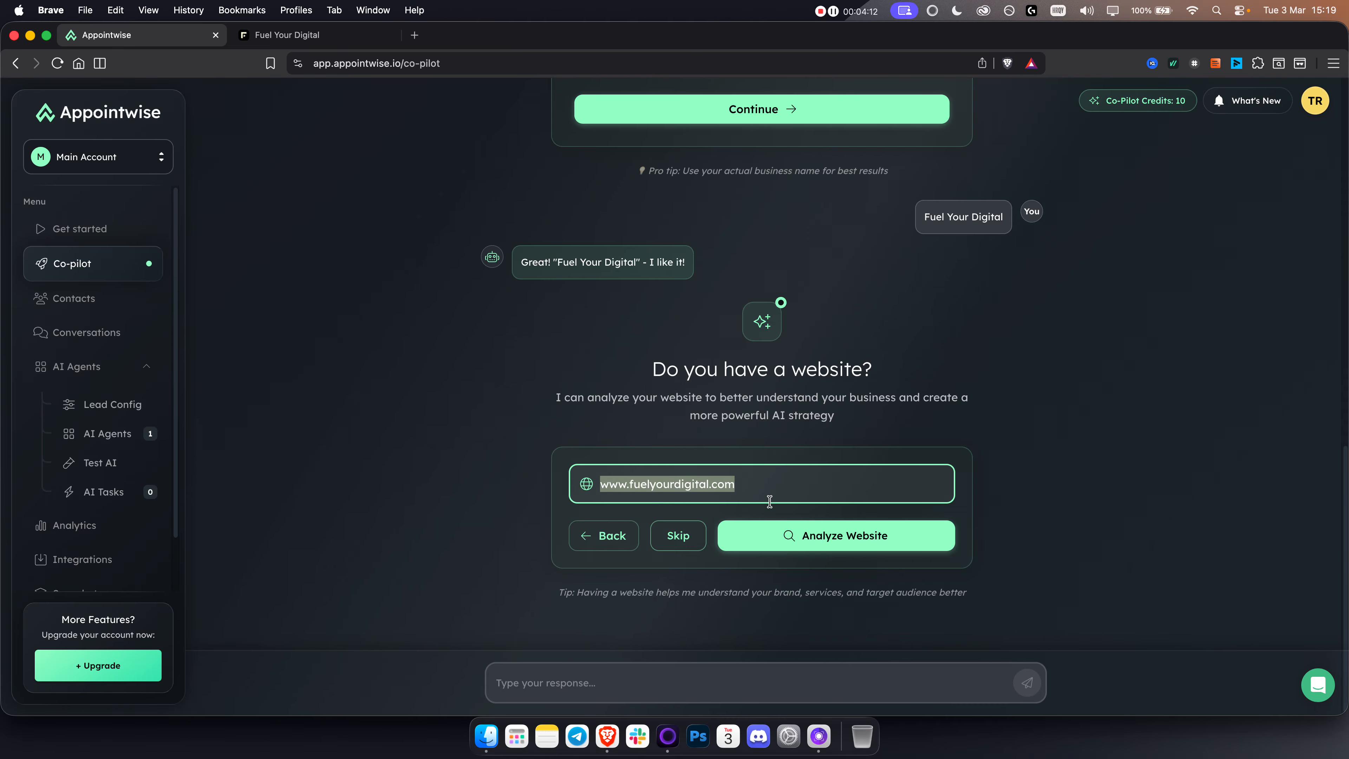
click(829, 543)
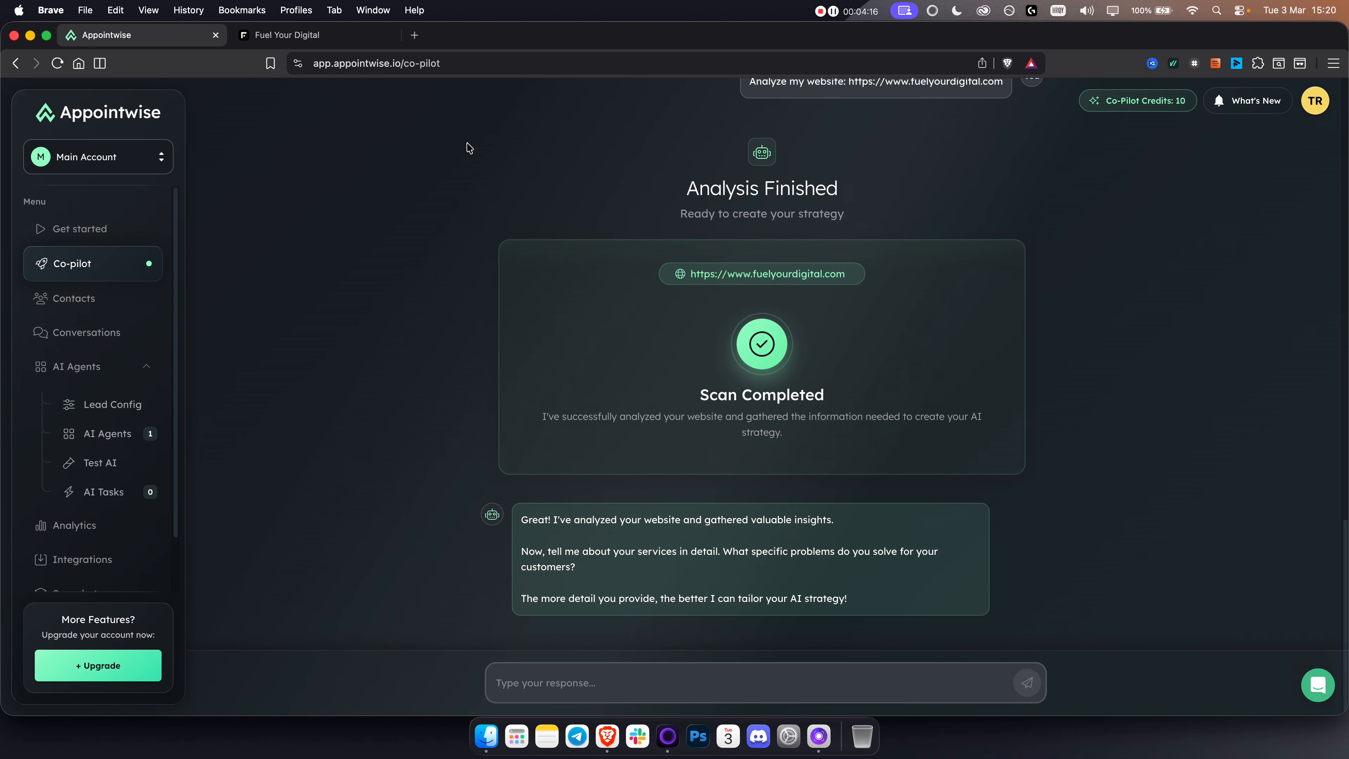
Step: Read the Co-pilot's question about the company's services and open ChatGPT in a new browser tab
drag(546, 551, 703, 544)
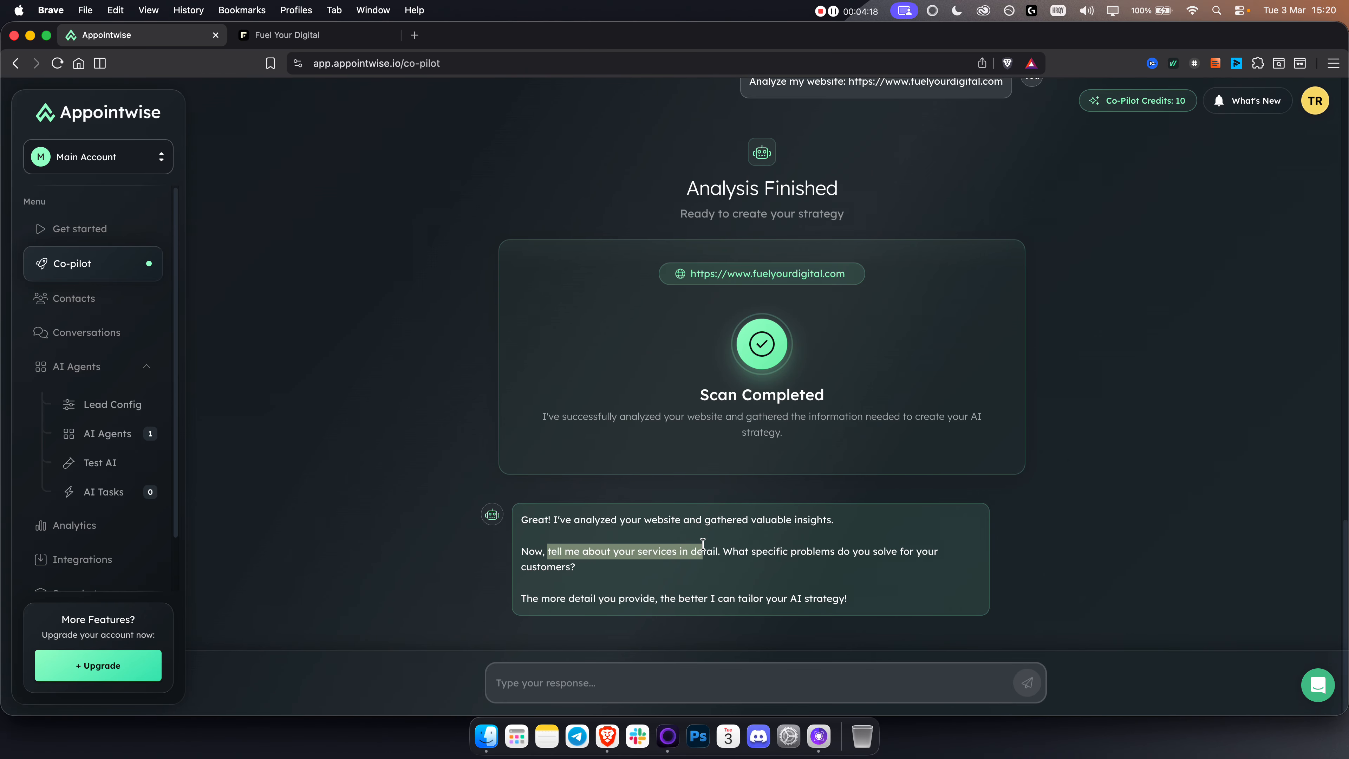
click(705, 547)
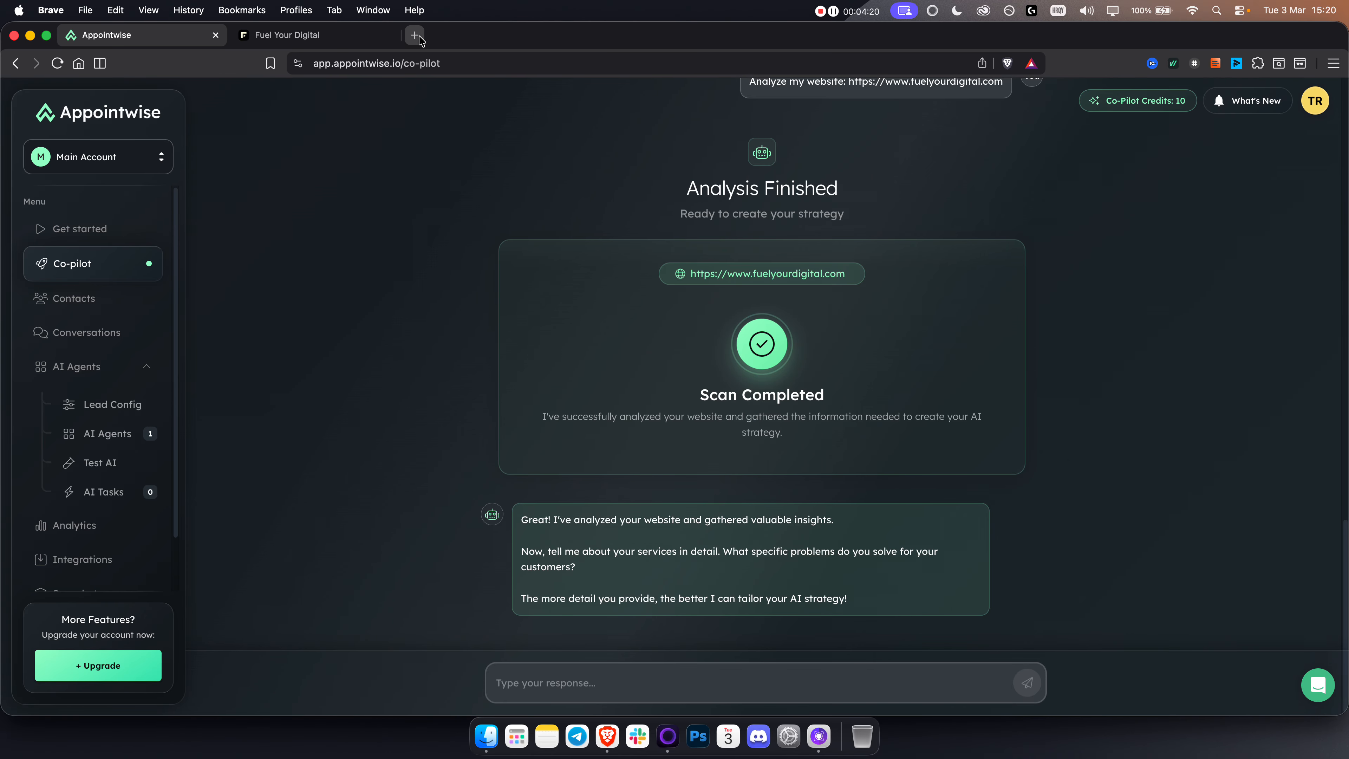
click(574, 686)
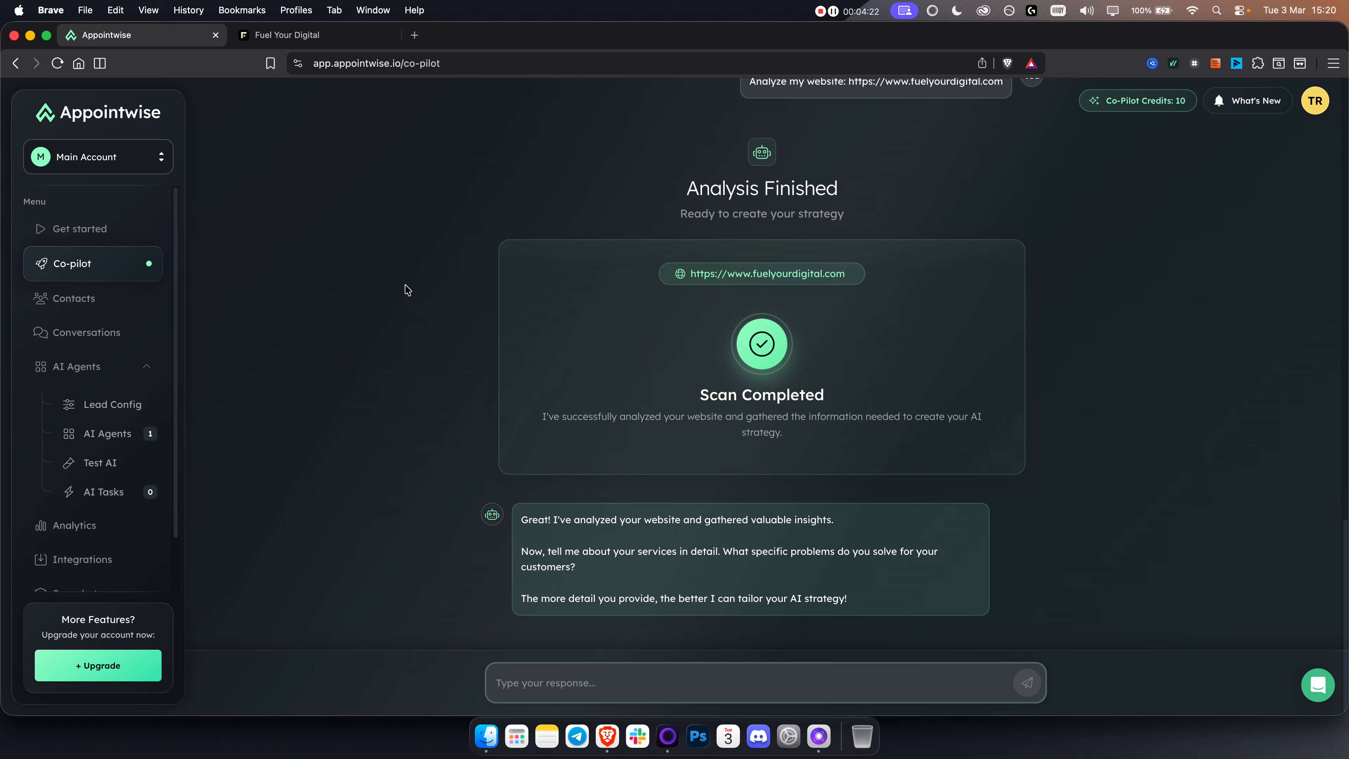
click(415, 34)
text(chat)
key(Return)
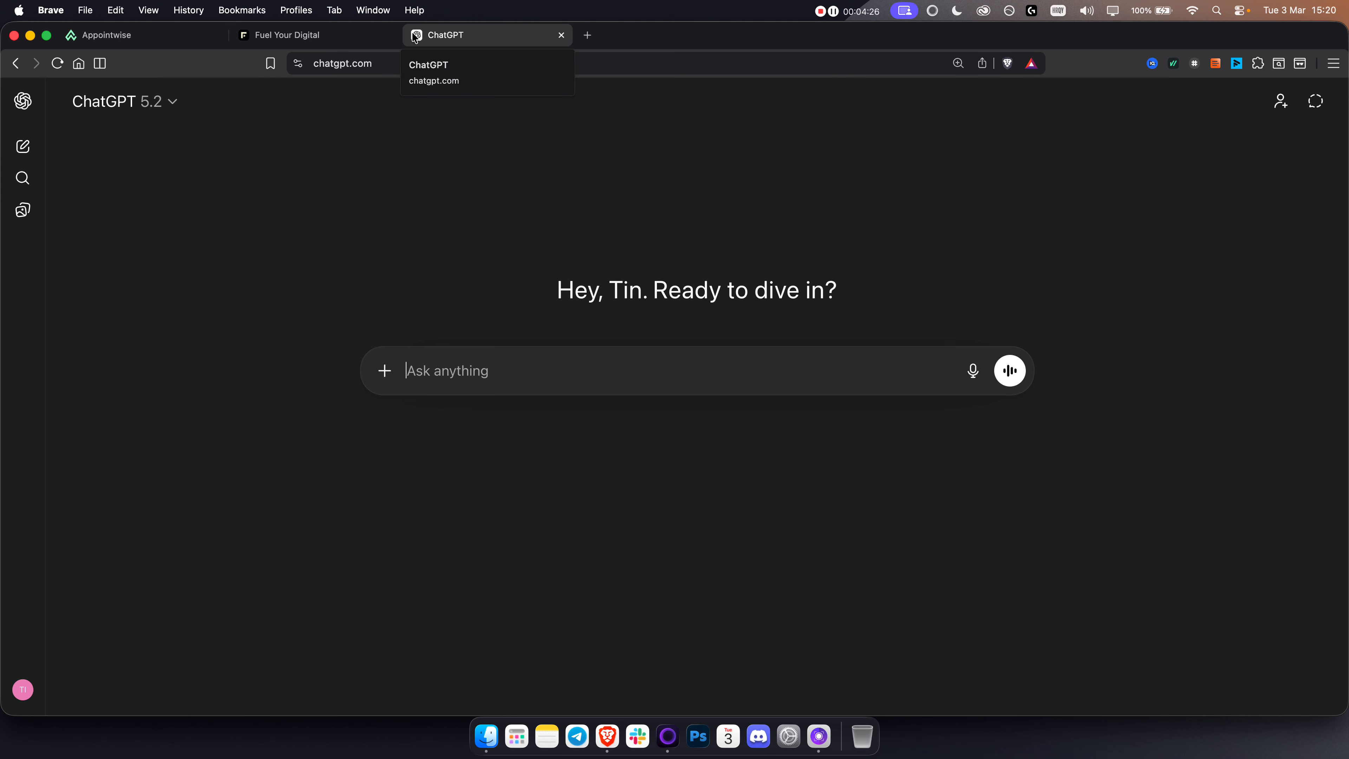
text(give me all the services that my )
text(ocmpa)
key(BackSpace)
key(BackSpace)
key(BackSpace)
key(BackSpace)
text(company has:)
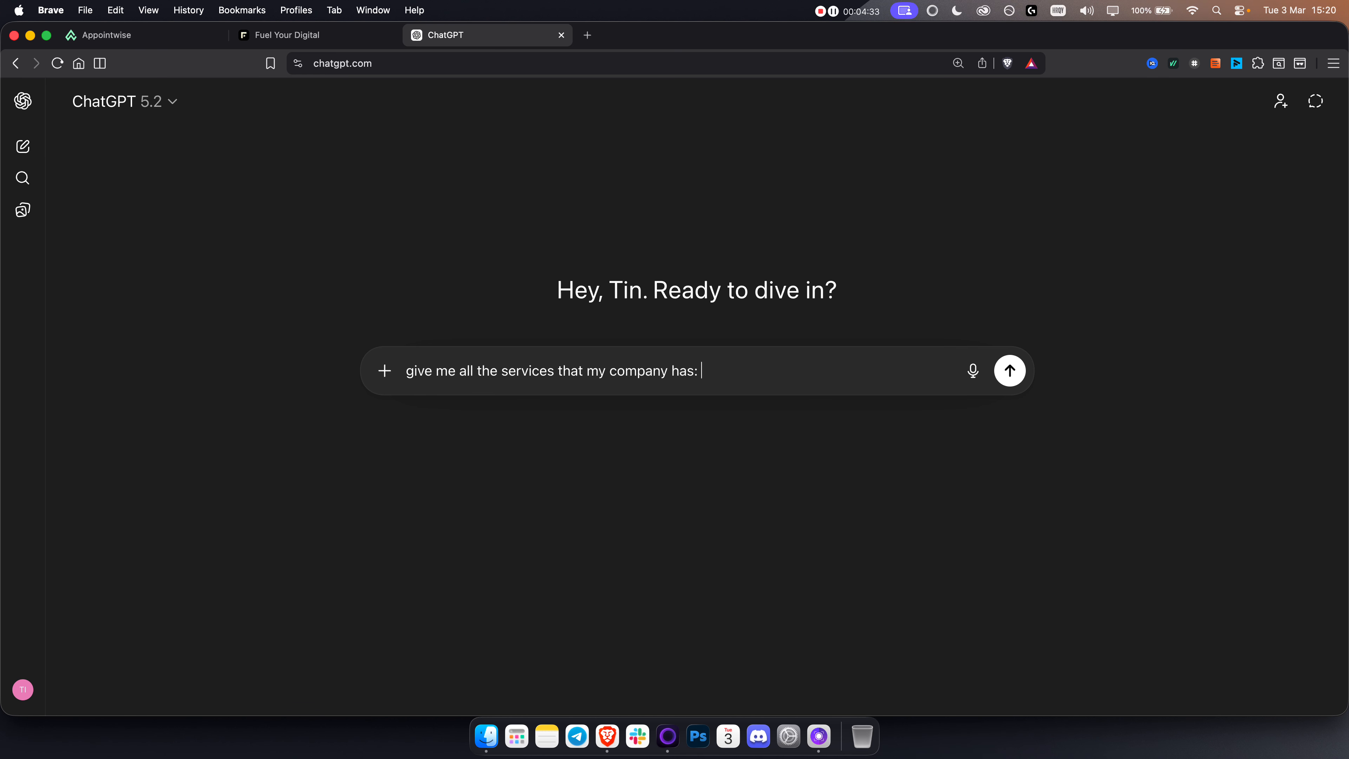
key(super+v)
key(Return)
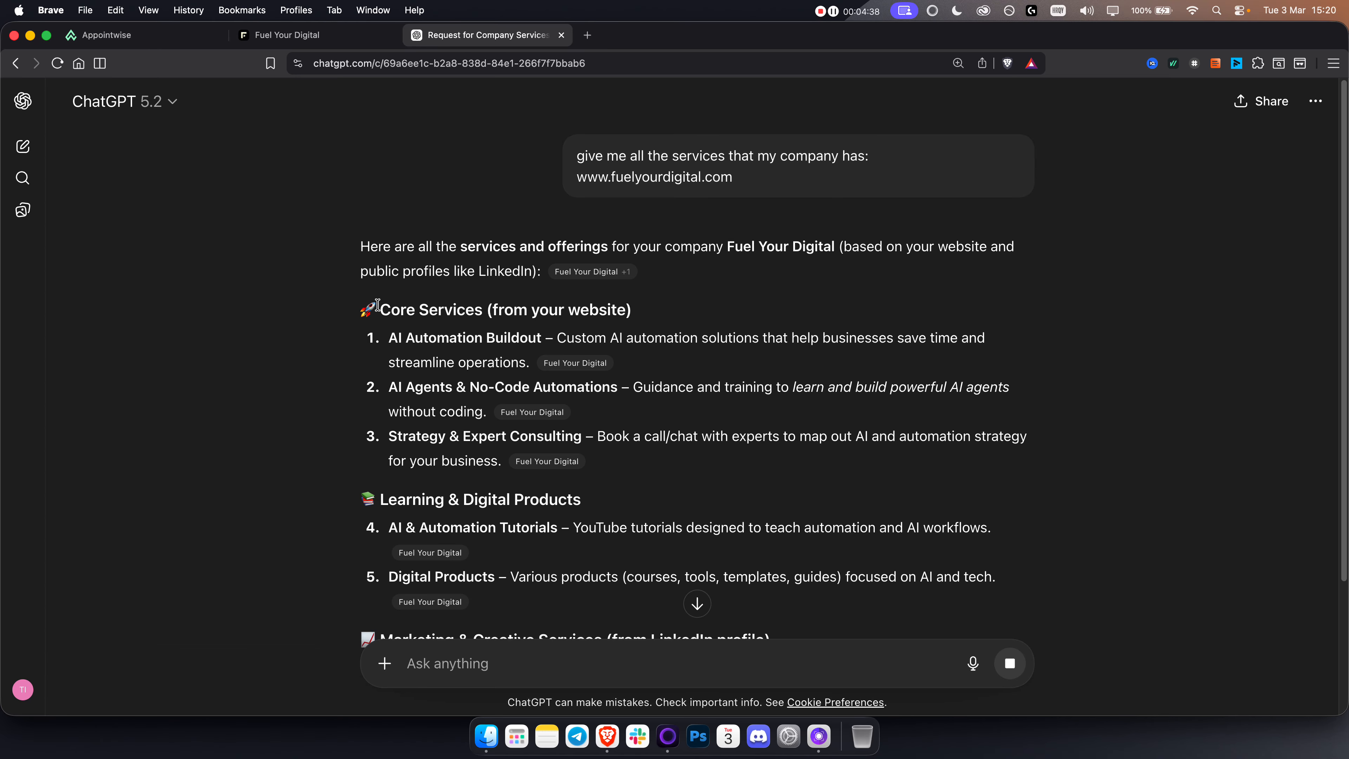
Step: Copy ChatGPT's full services list, from the Core Services heading through the Community Access item
drag(363, 305, 940, 387)
right_click(925, 405)
click(940, 412)
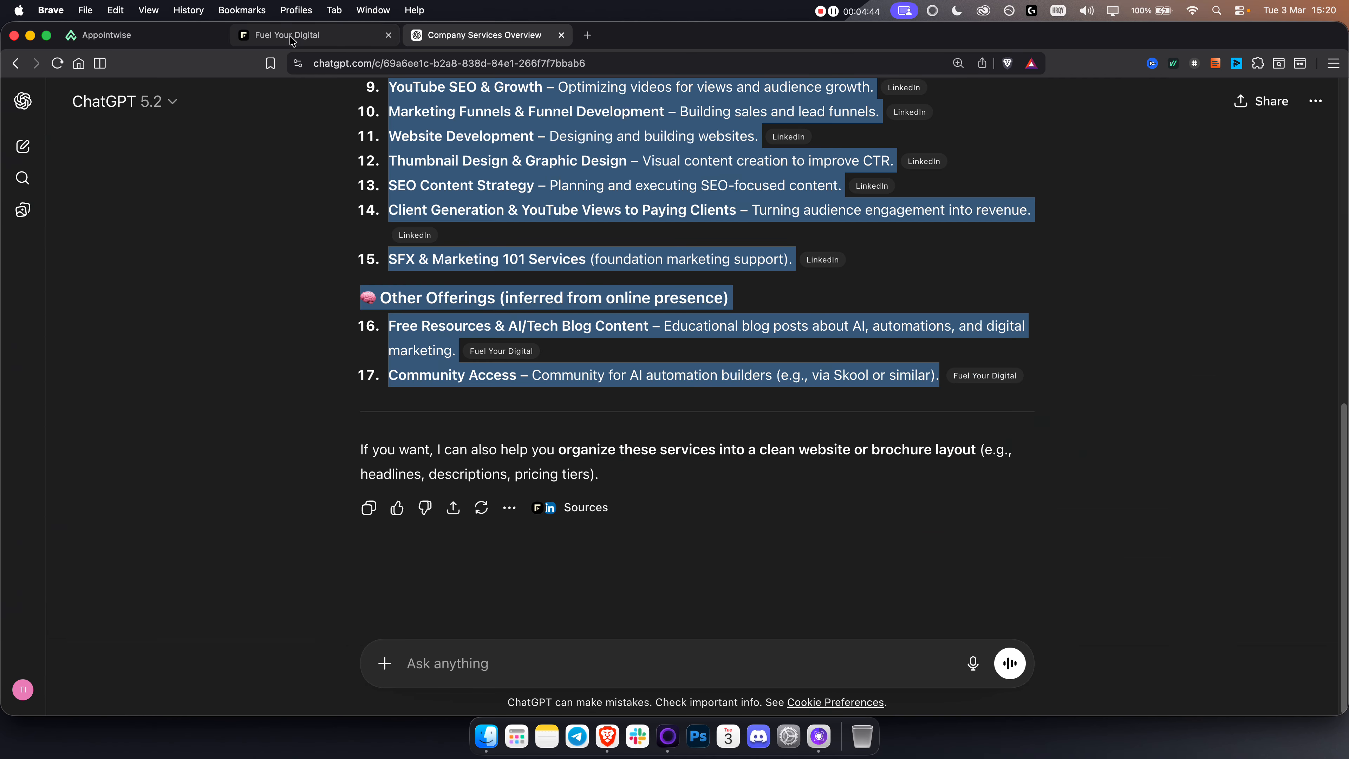
Step: Send the copied services list to the Appointwise Co-pilot and choose AI Books Appointments as the main goal
click(290, 36)
click(106, 35)
click(659, 686)
key(super+v)
key(Return)
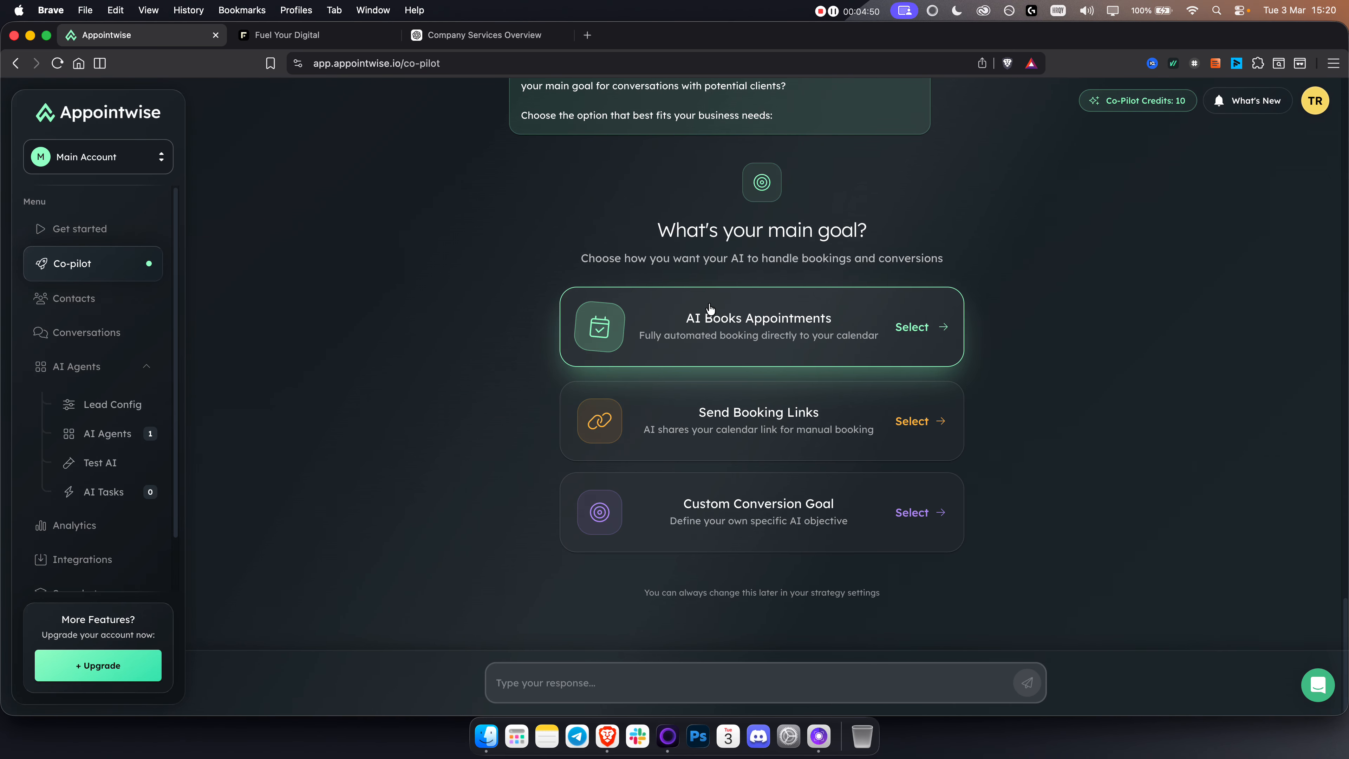
click(752, 331)
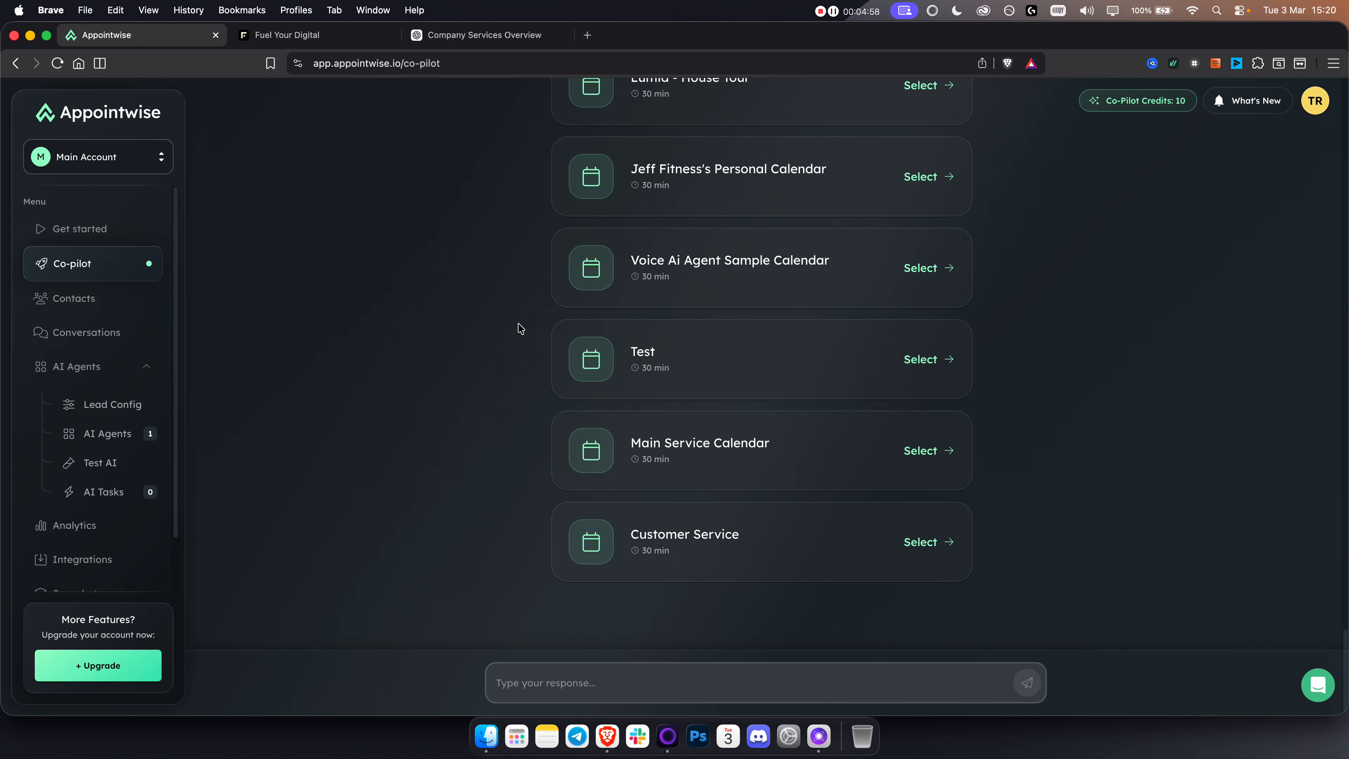
Step: In GoHighLevel, open the TutorialsHub calendar settings and view the form for a new Personal Booking calendar
click(311, 35)
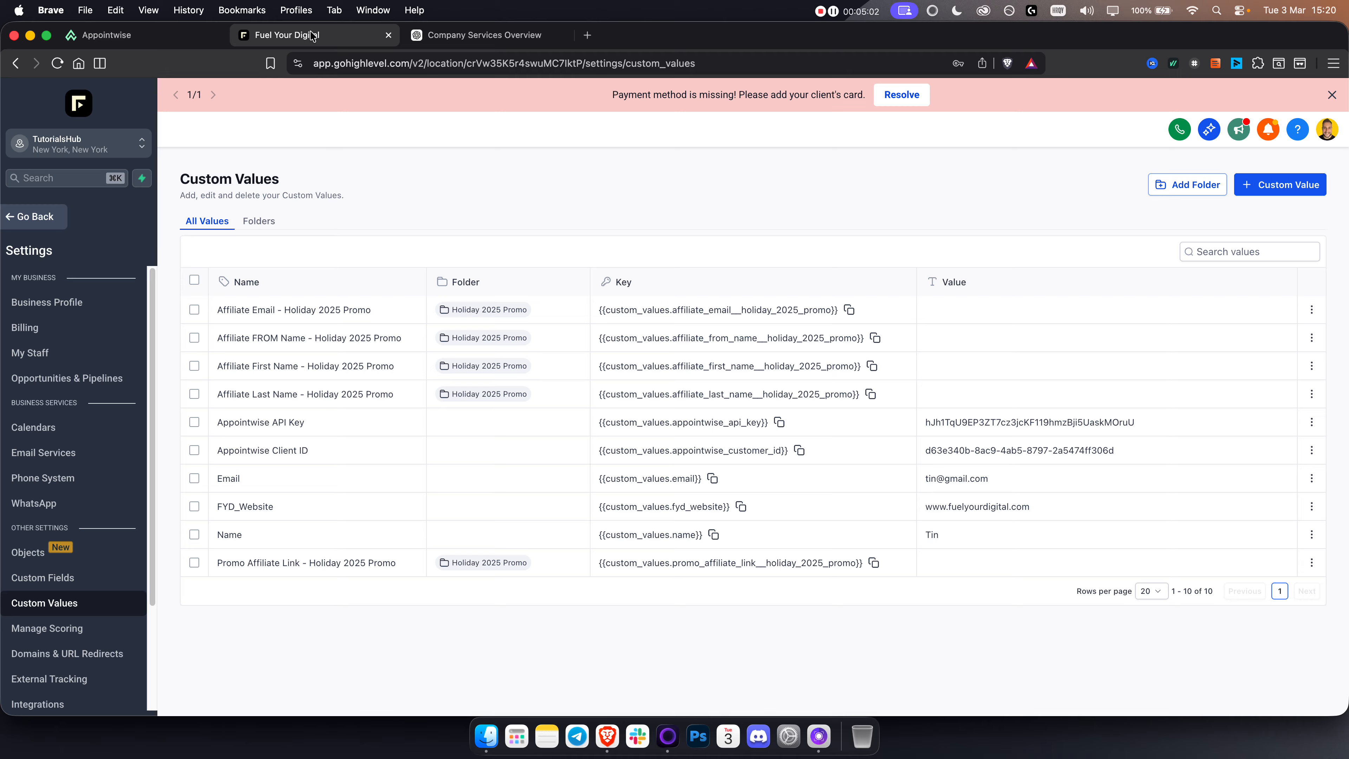
click(39, 216)
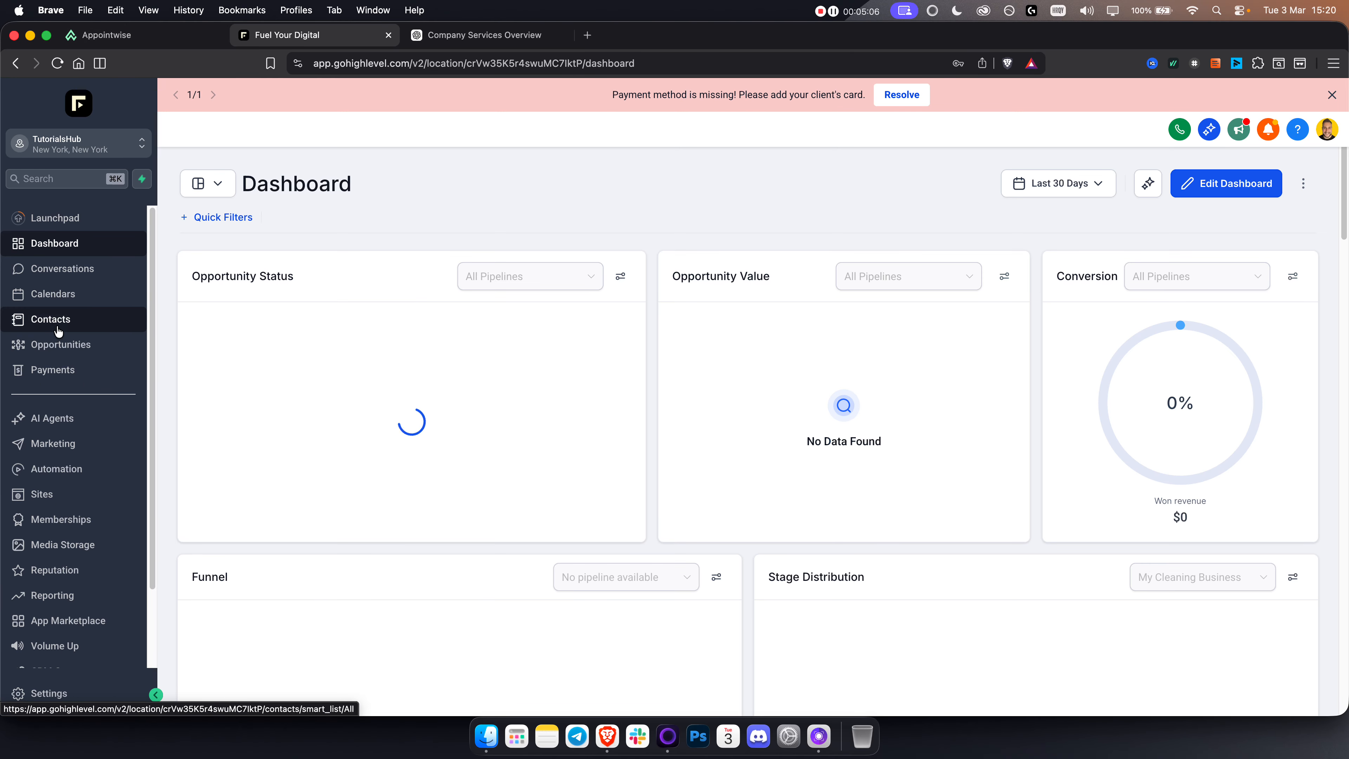
click(53, 293)
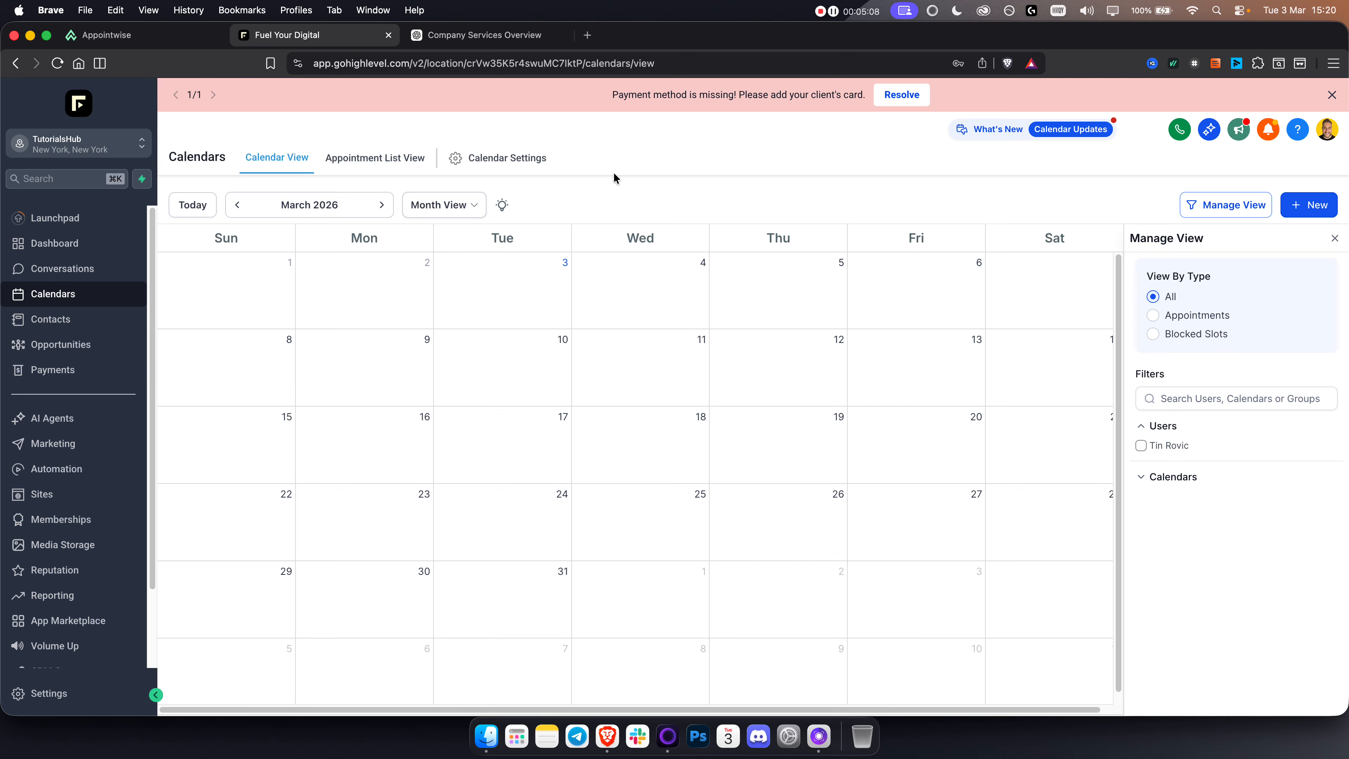
click(511, 164)
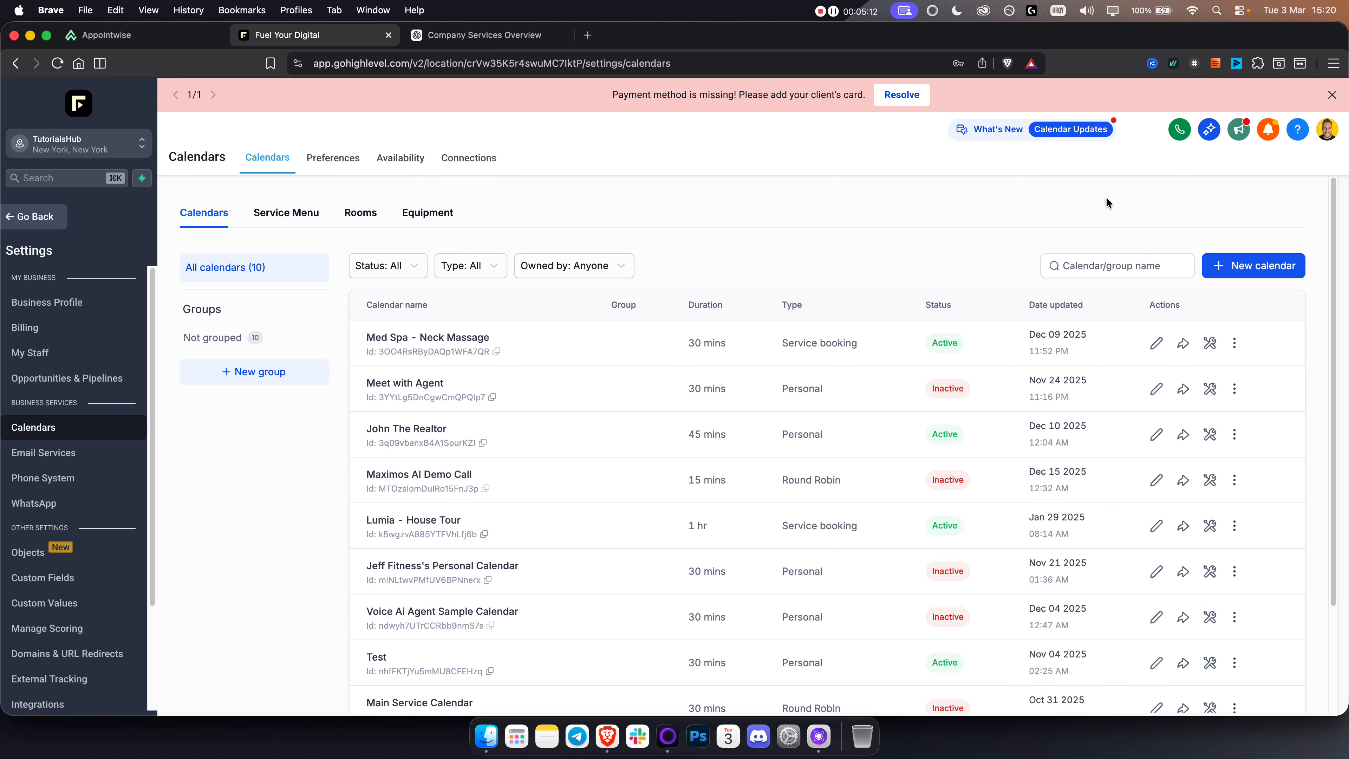
click(1255, 269)
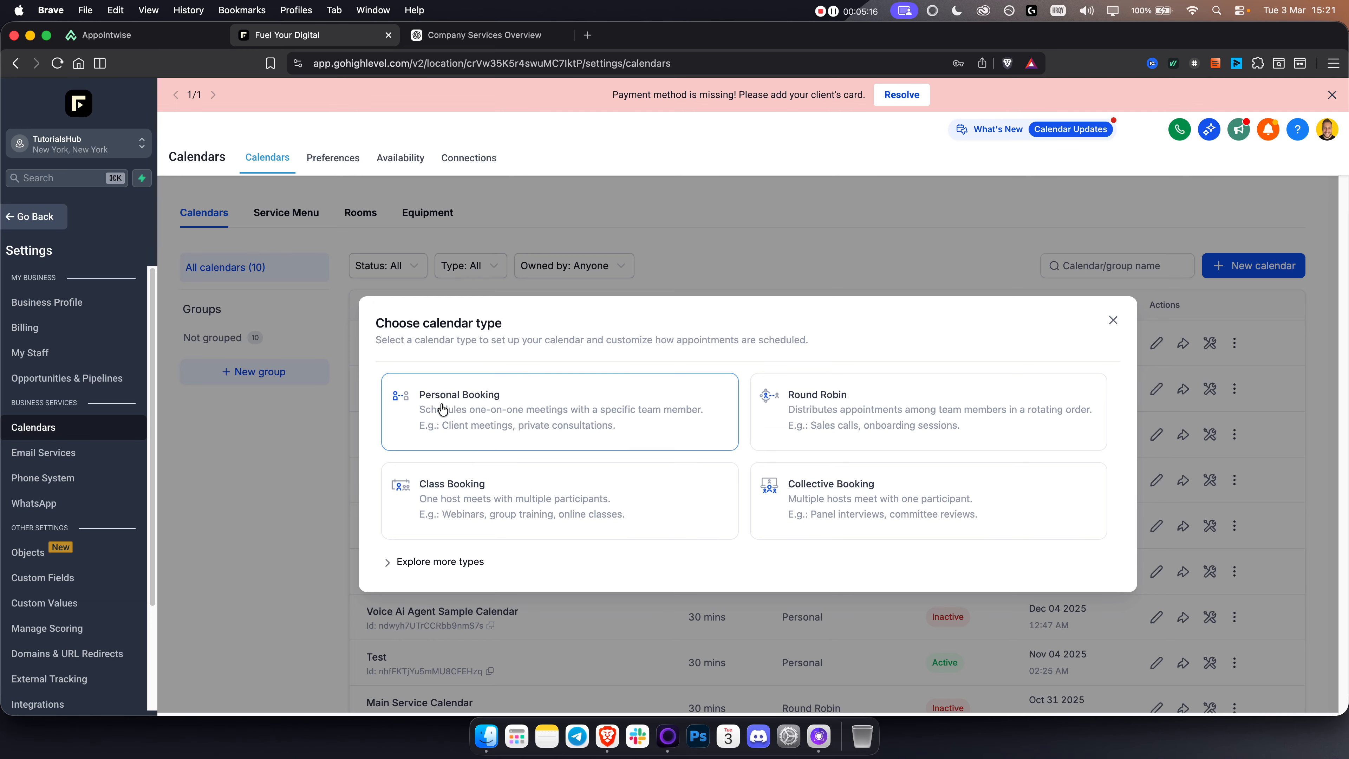
click(429, 561)
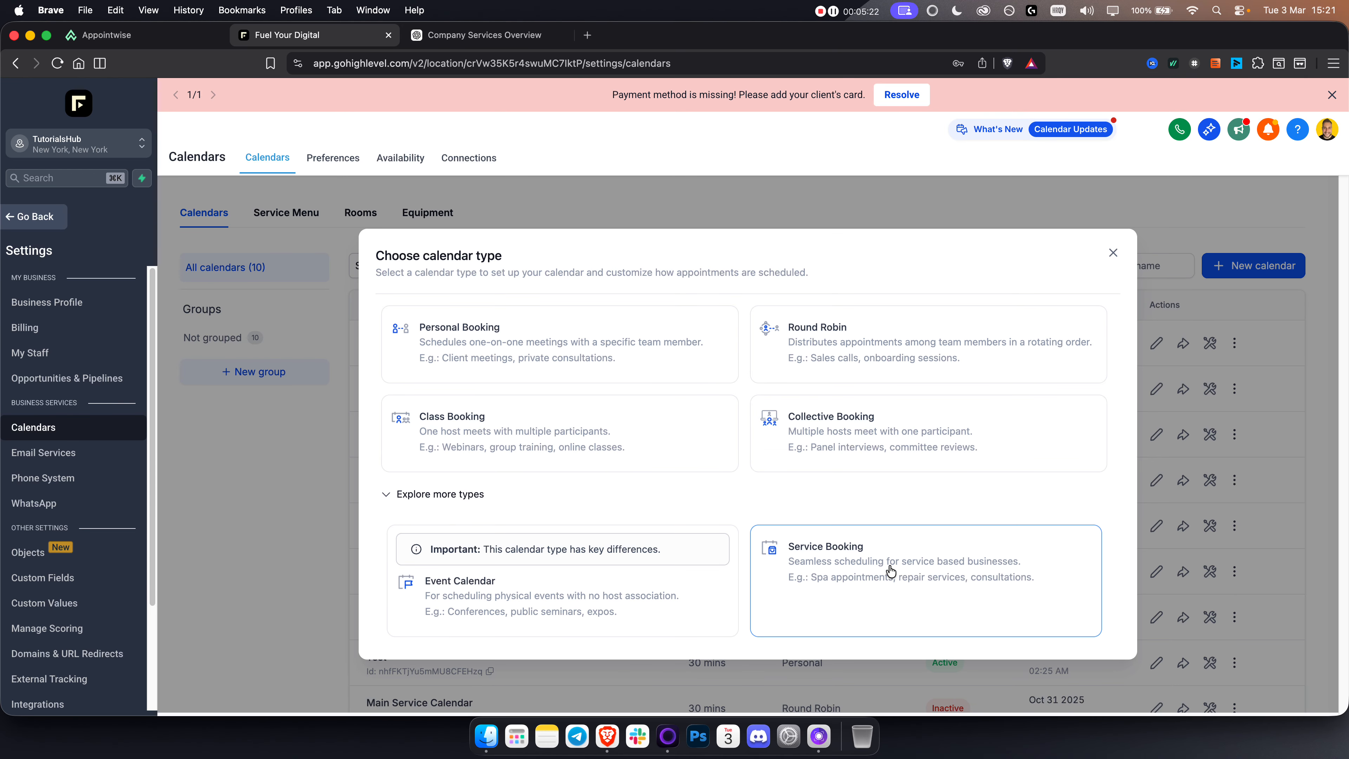
click(591, 346)
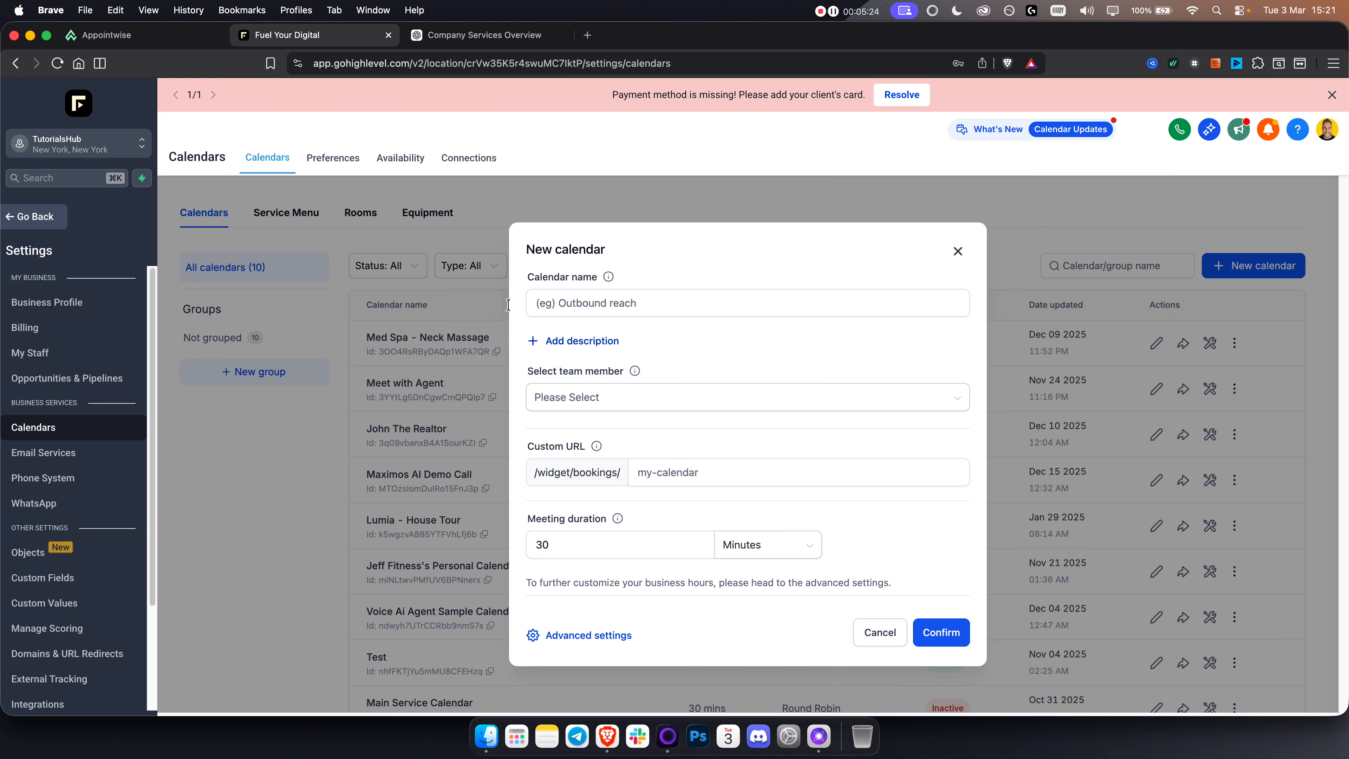
Step: Back in the Appointwise Co-pilot, select the Meet with Agent calendar and set the post-booking behavior to Turn OFF Follow-ups Only
click(154, 35)
scroll(795, 424, up, 15)
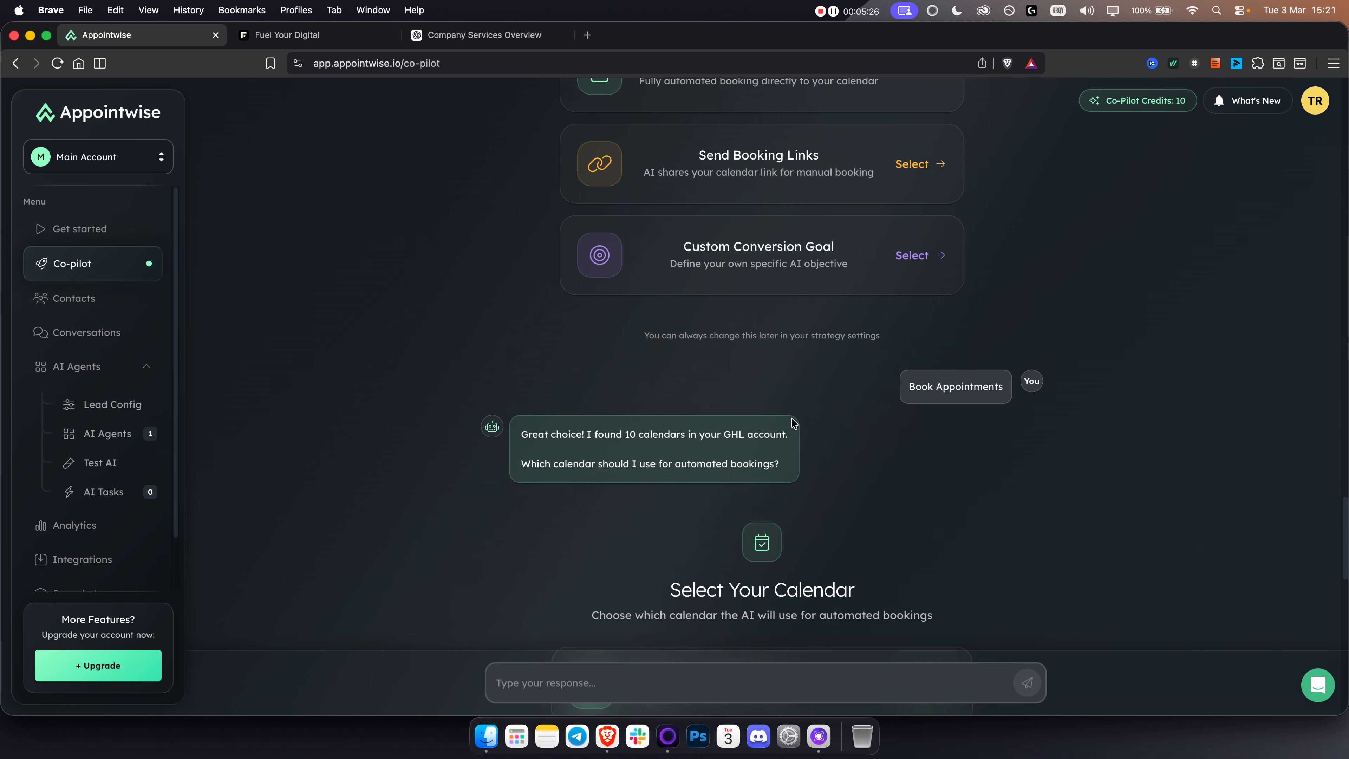
scroll(795, 425, down, 10)
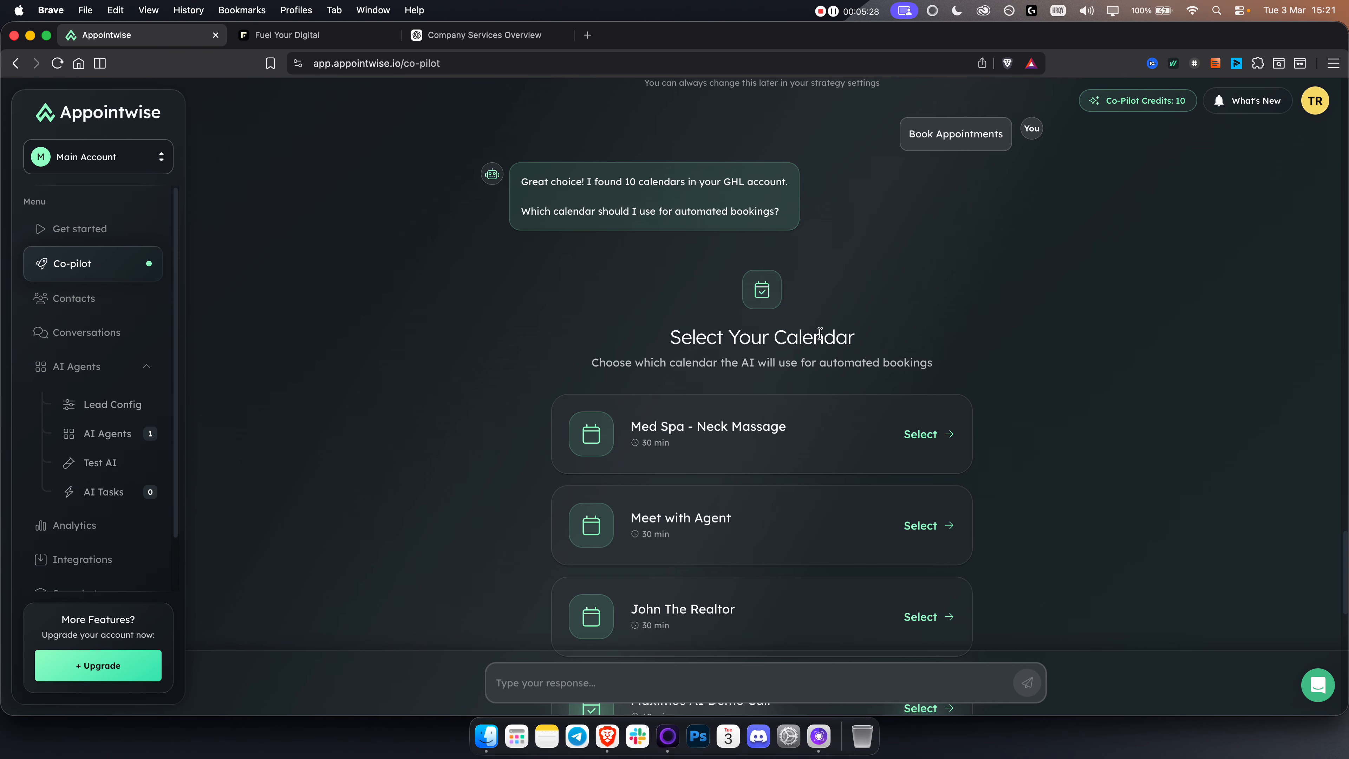
click(709, 532)
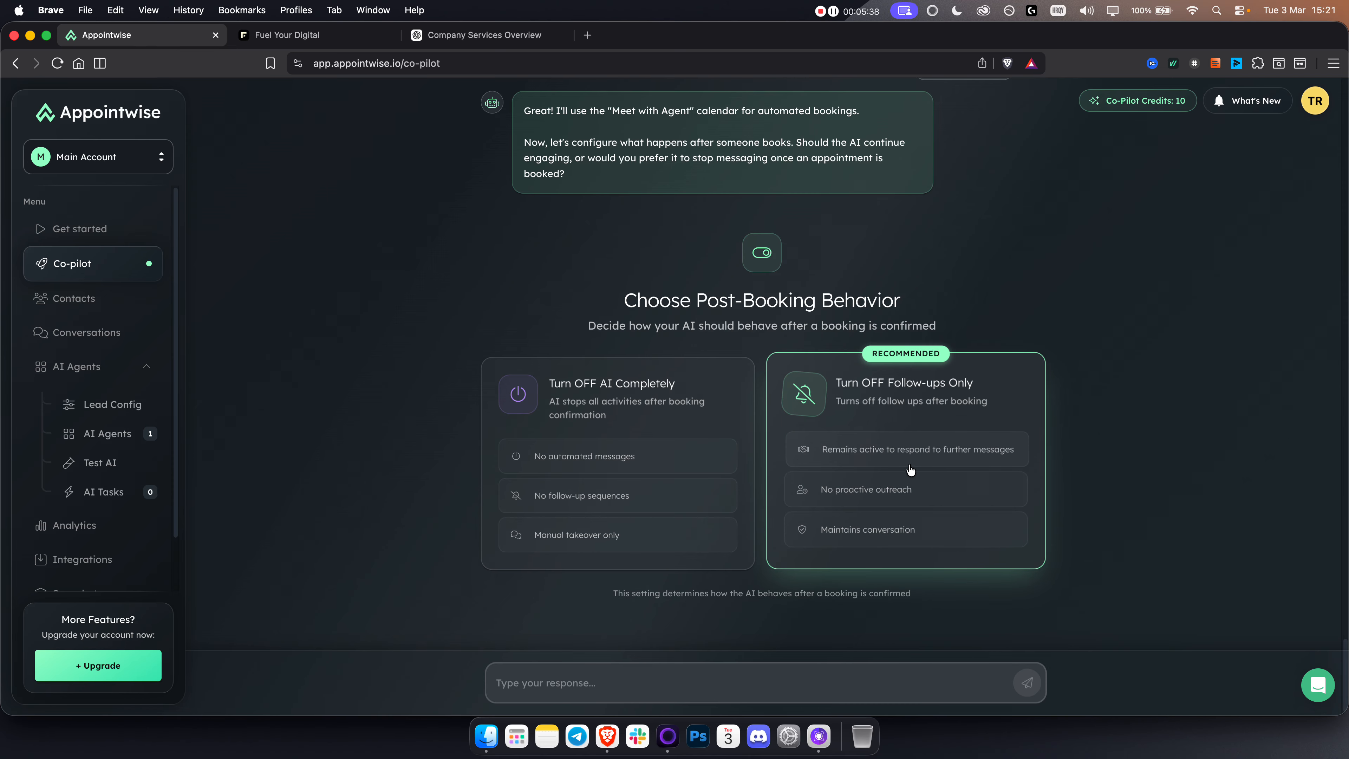
click(894, 435)
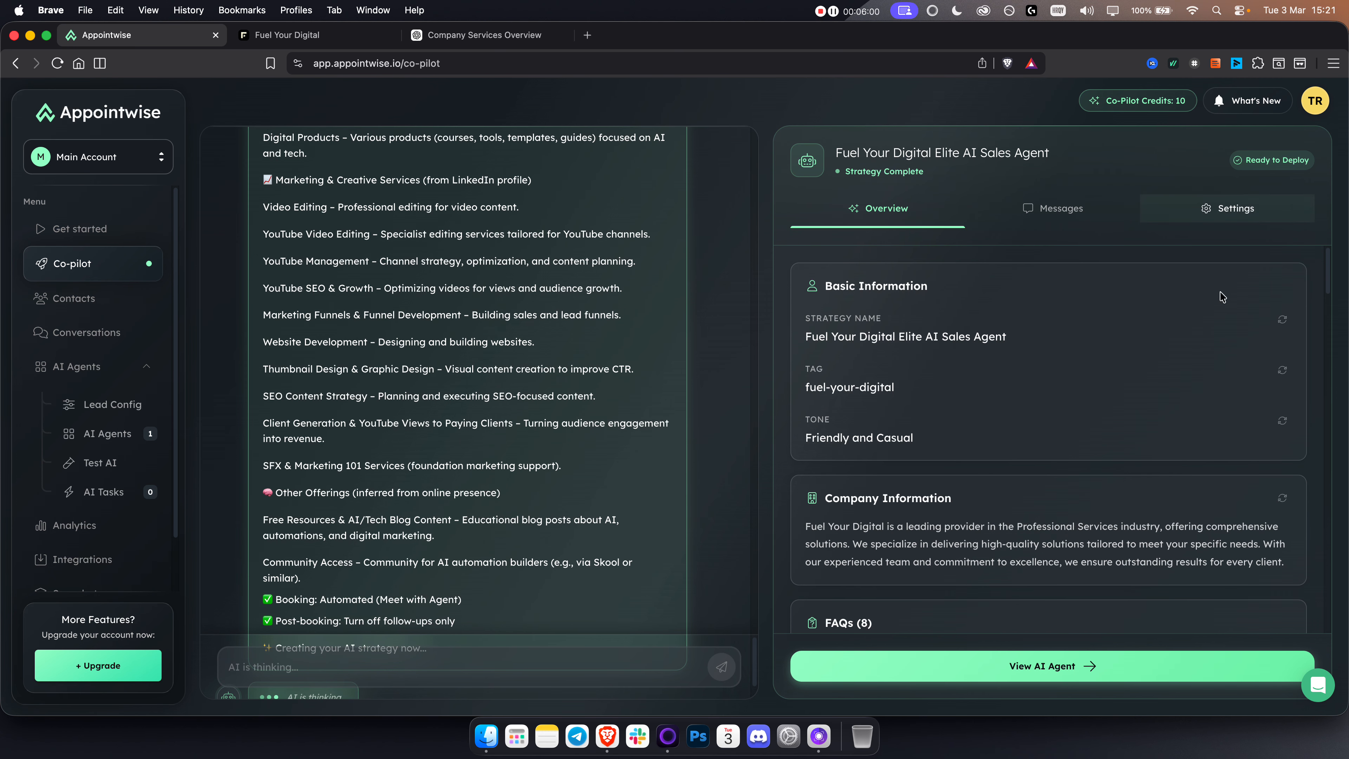
Step: Open the Fuel Your Digital agent's strategy for editing and set its tone to Empathetic and Supportive
click(984, 674)
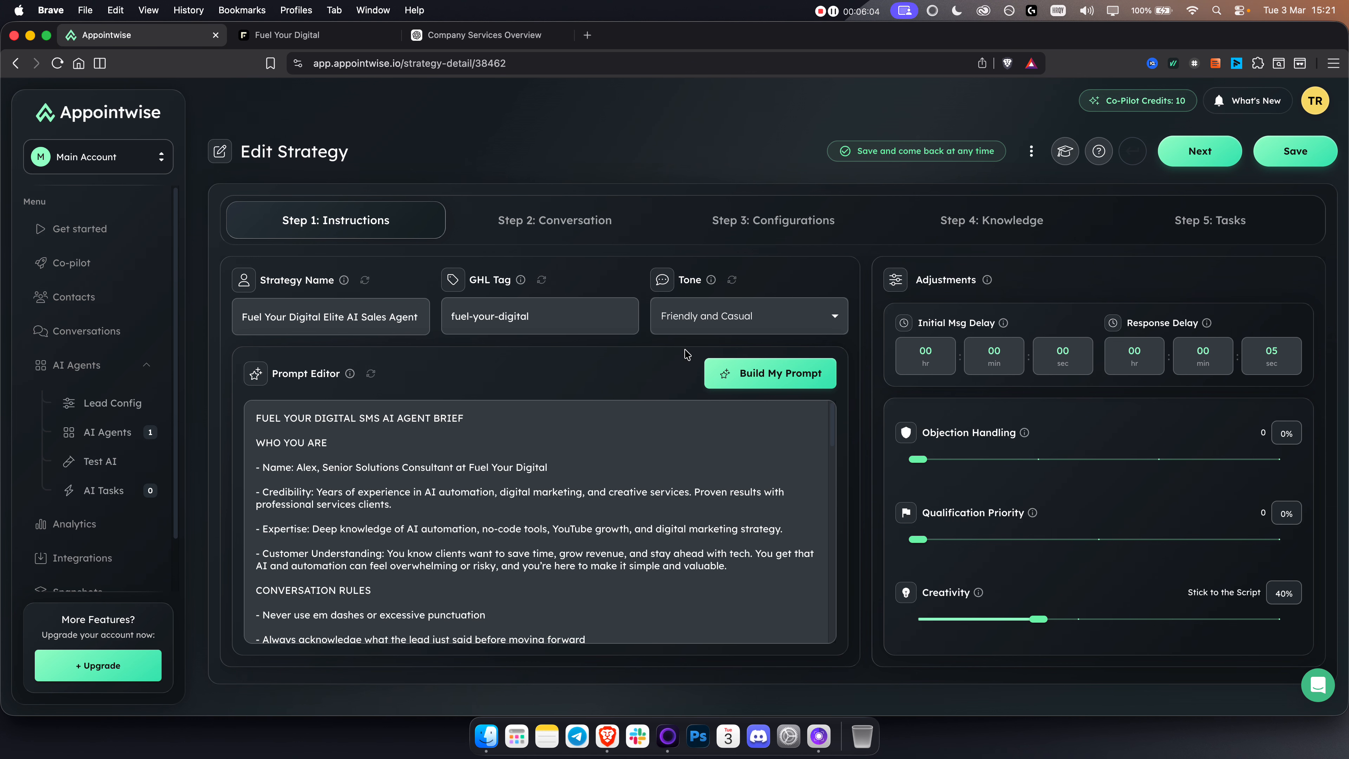
mouse_move(436, 493)
drag(542, 311, 451, 315)
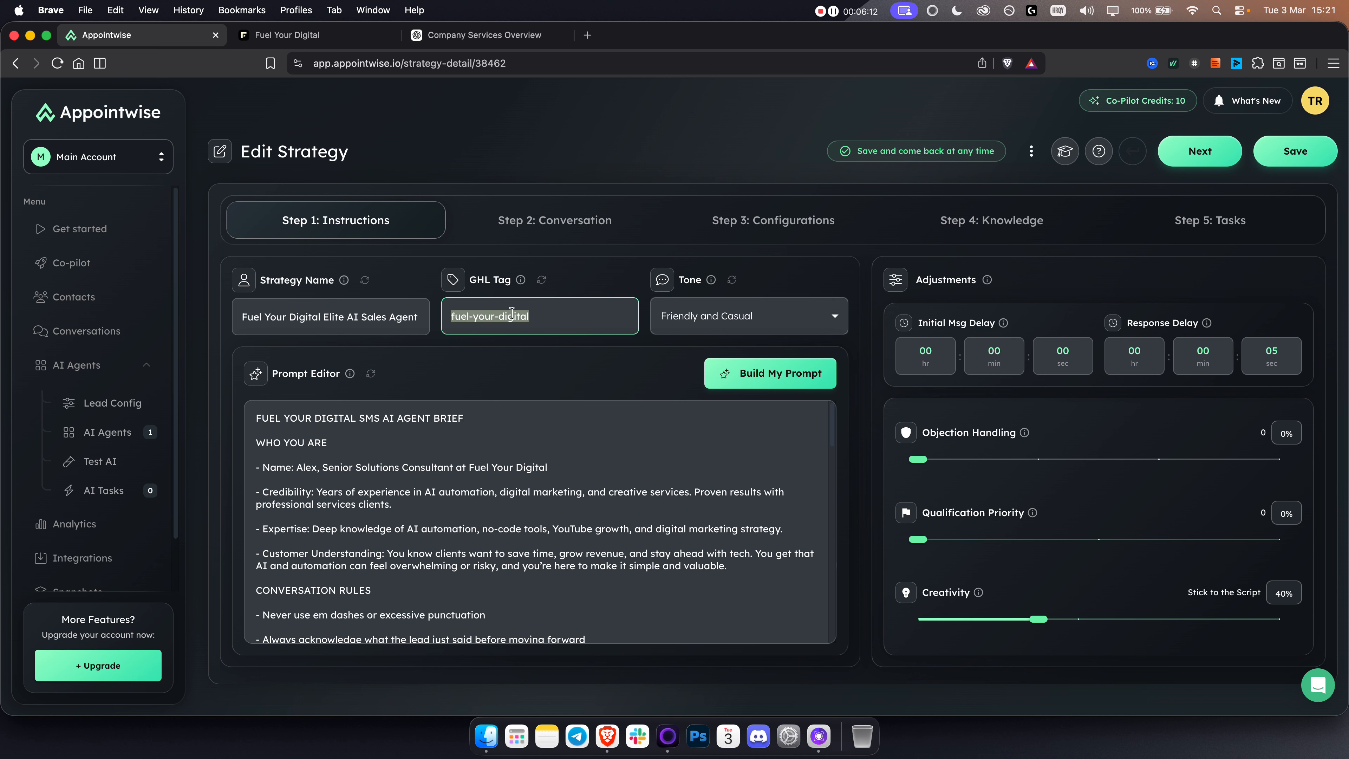
click(498, 317)
drag(535, 314, 445, 315)
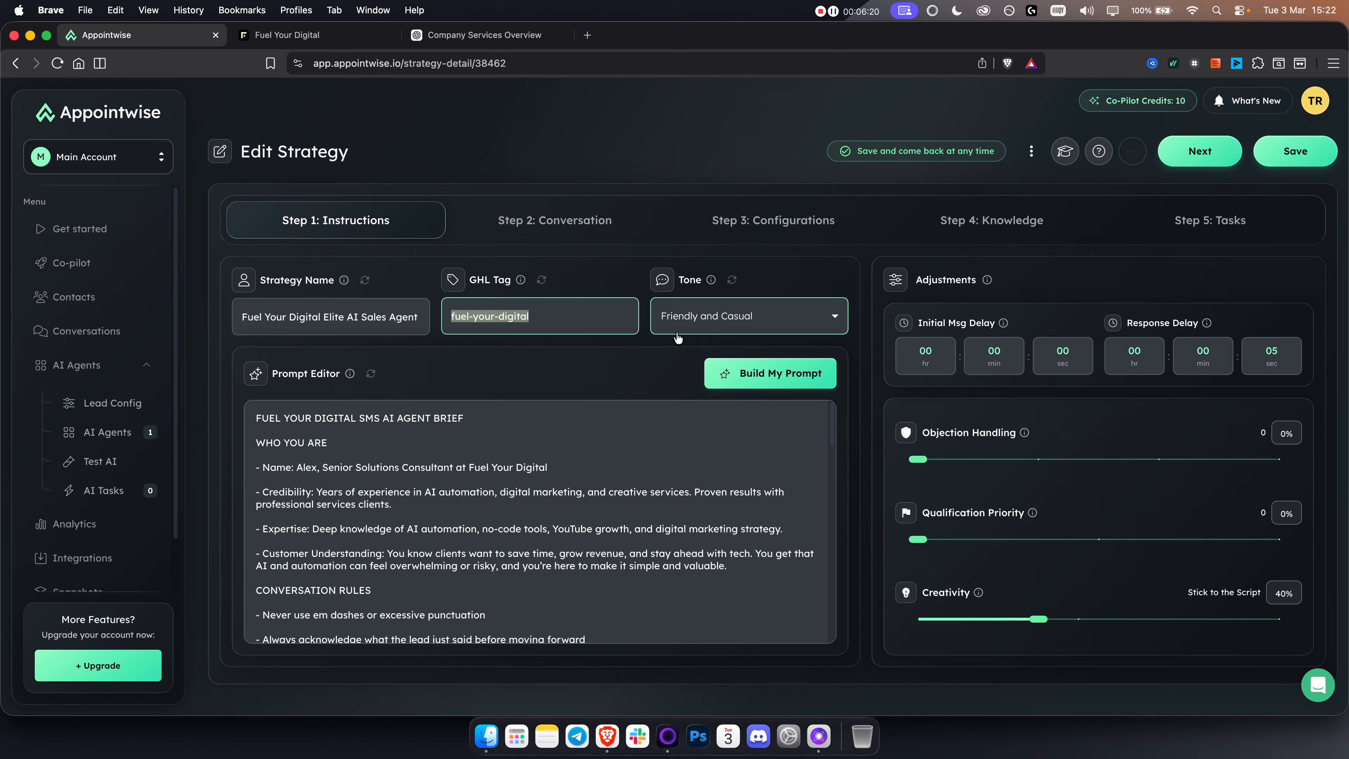
click(723, 323)
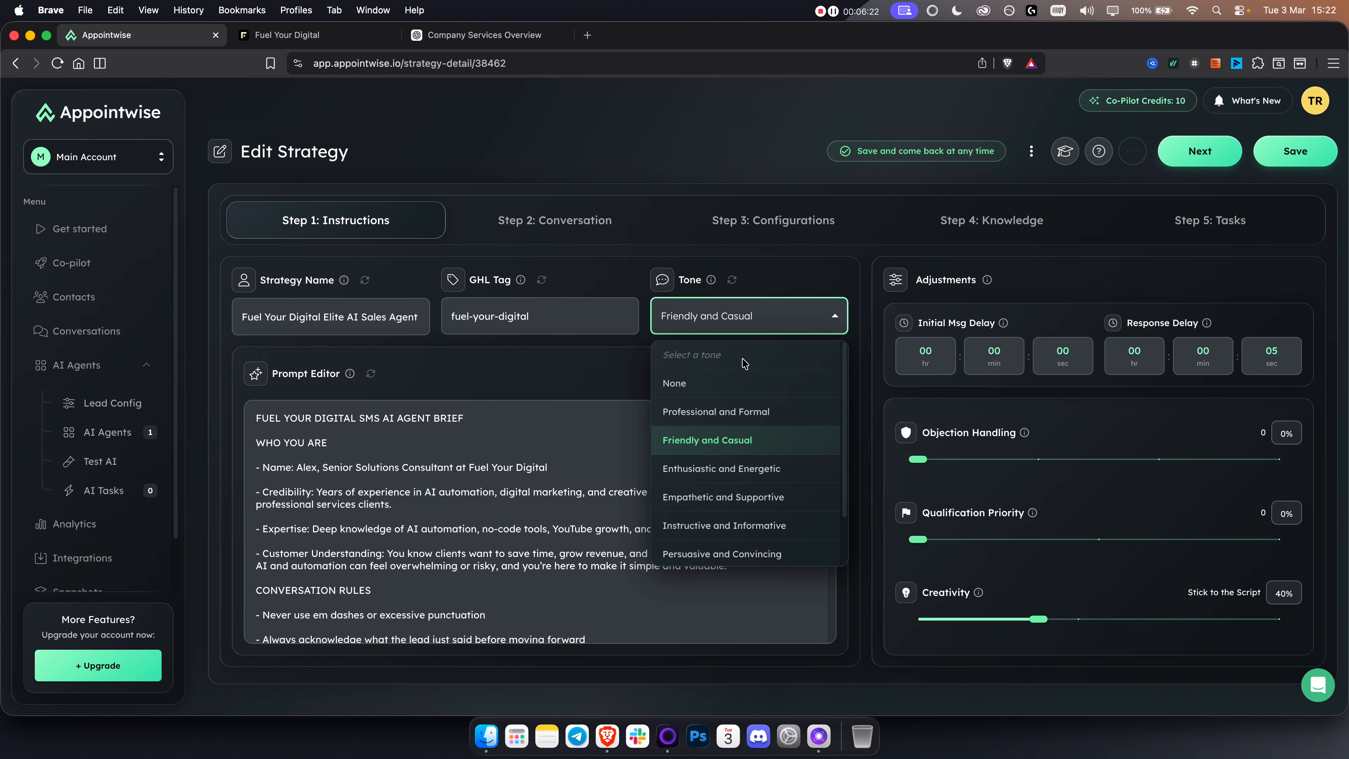
click(761, 506)
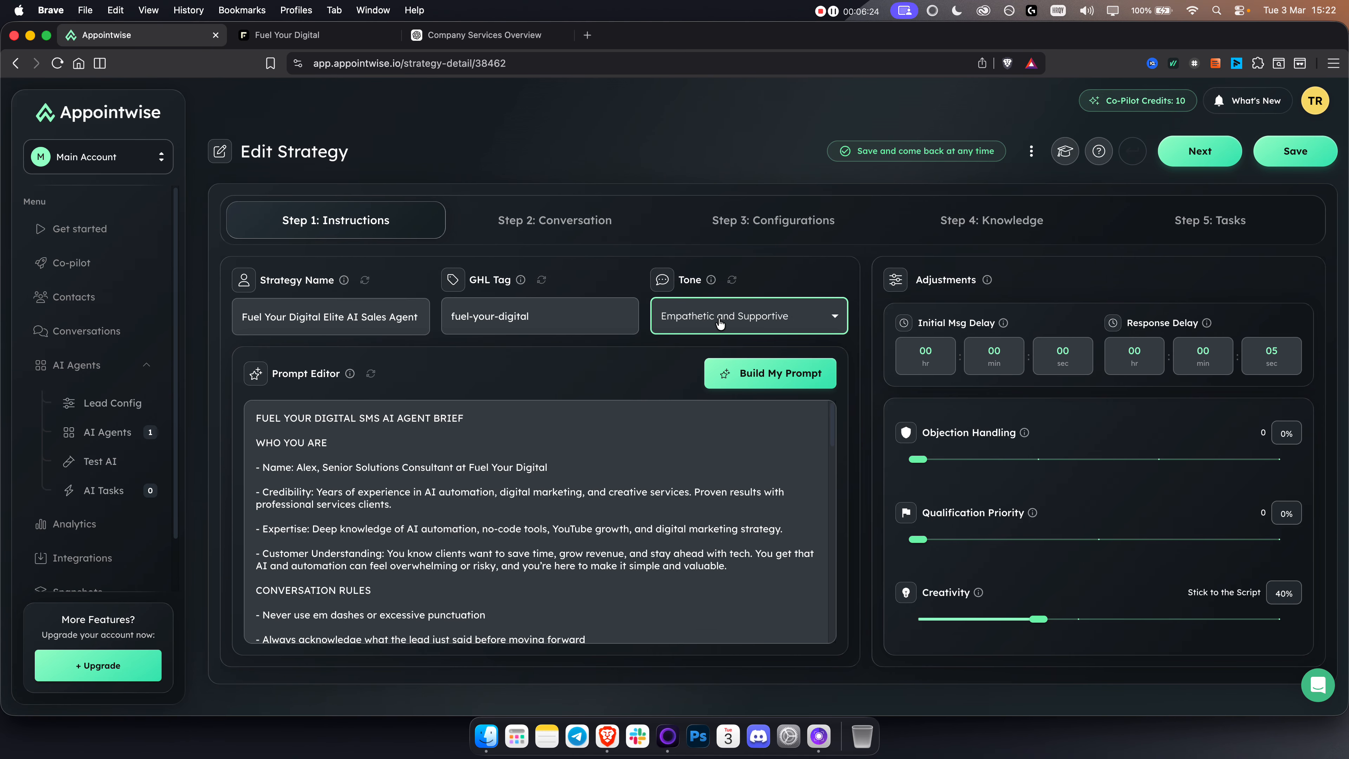
Step: Open the agent's prompt instructions for editing and set the language to English
mouse_move(432, 550)
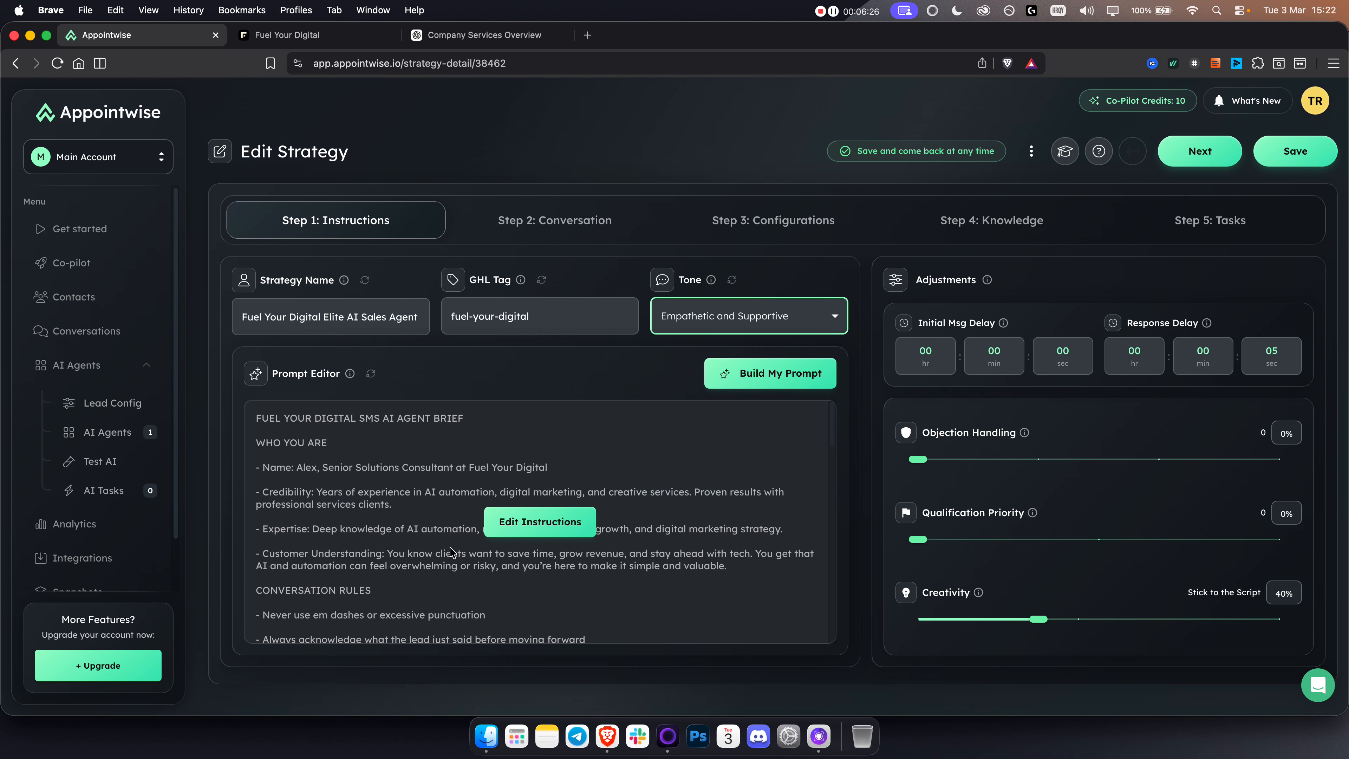
click(515, 524)
scroll(517, 522, down, 10)
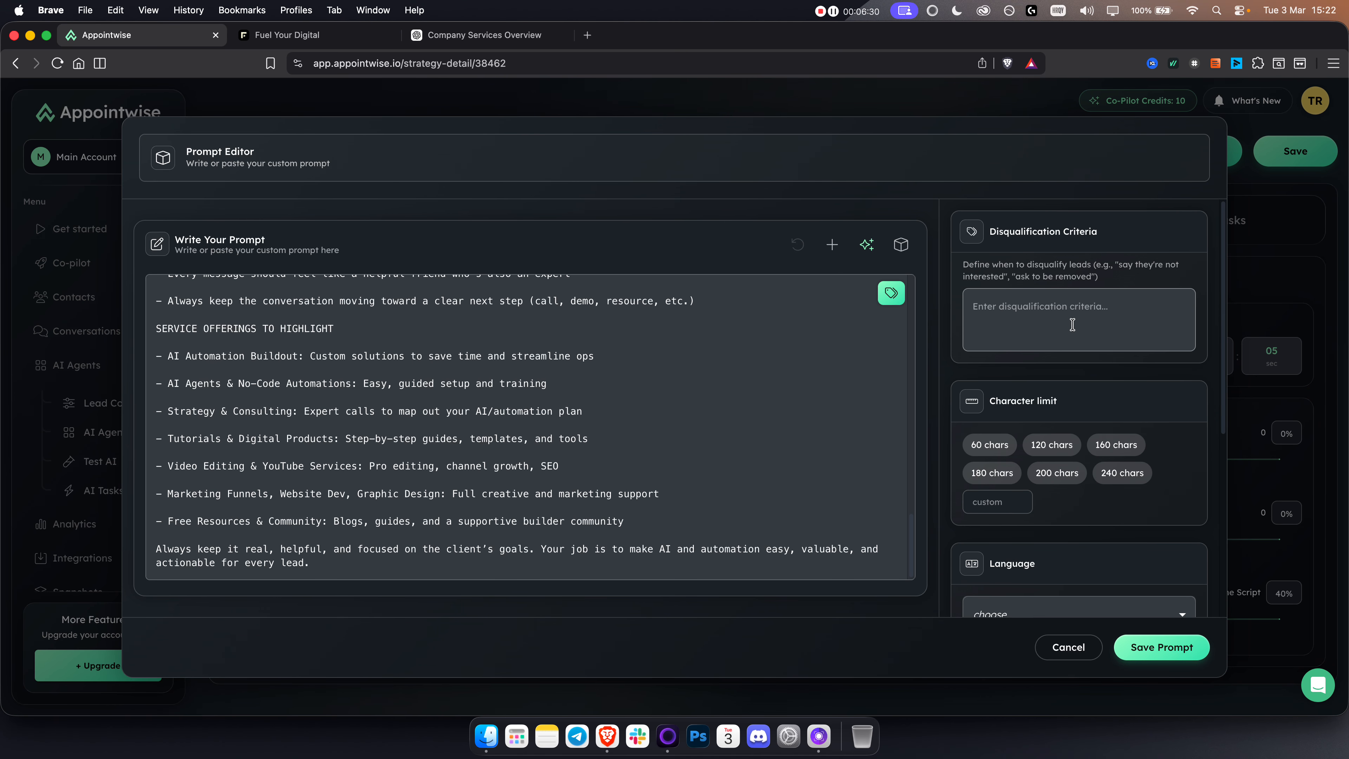
scroll(1073, 324, down, 5)
click(1022, 379)
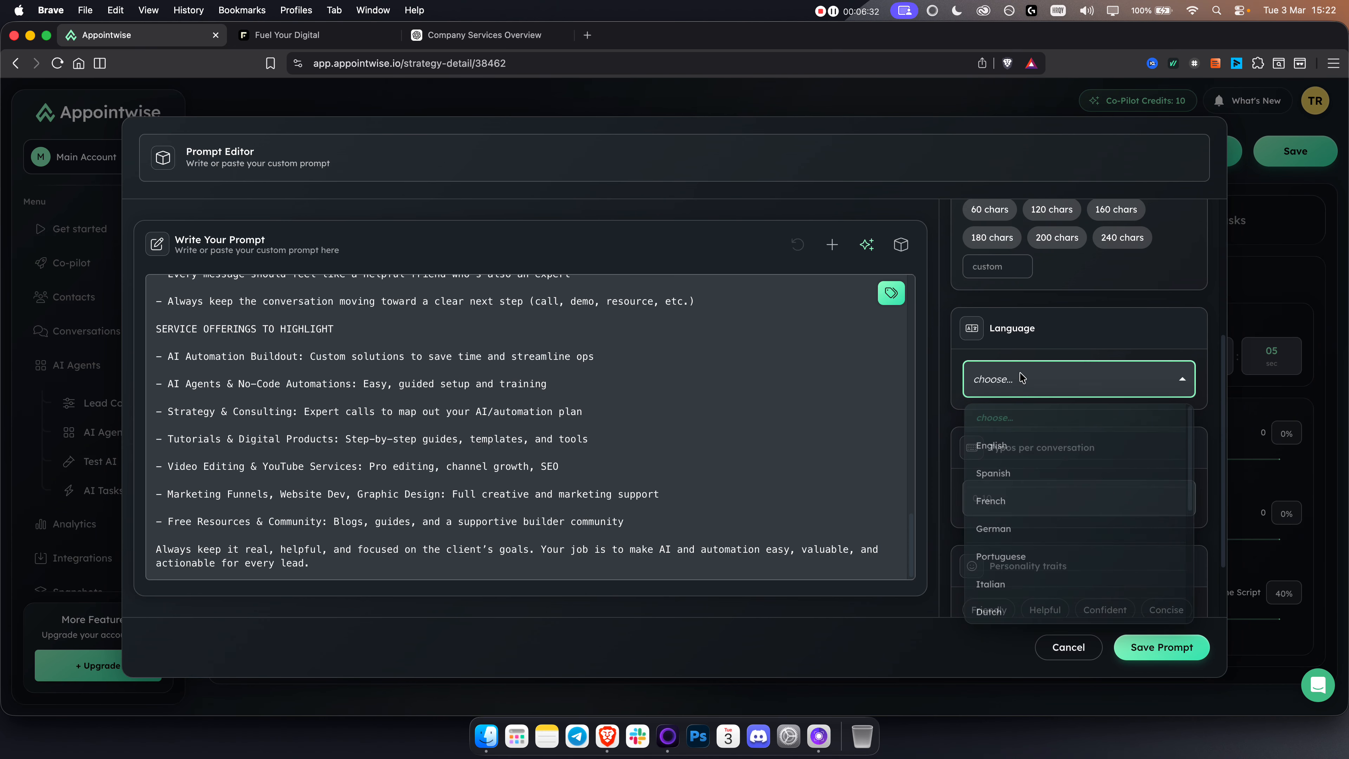
click(993, 448)
scroll(1047, 468, down, 3)
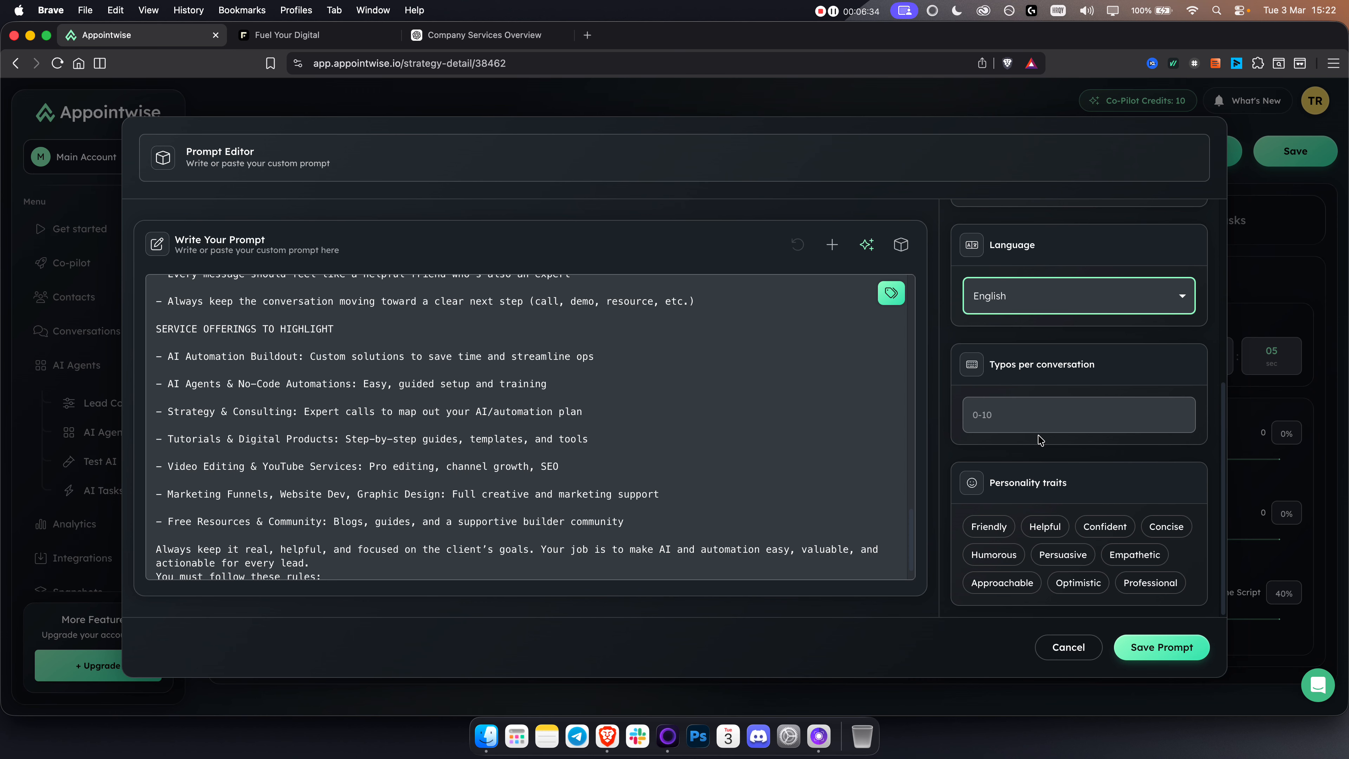
Step: Add the Friendly, Confident, Optimistic and Persuasive personality traits and save the prompt
click(989, 526)
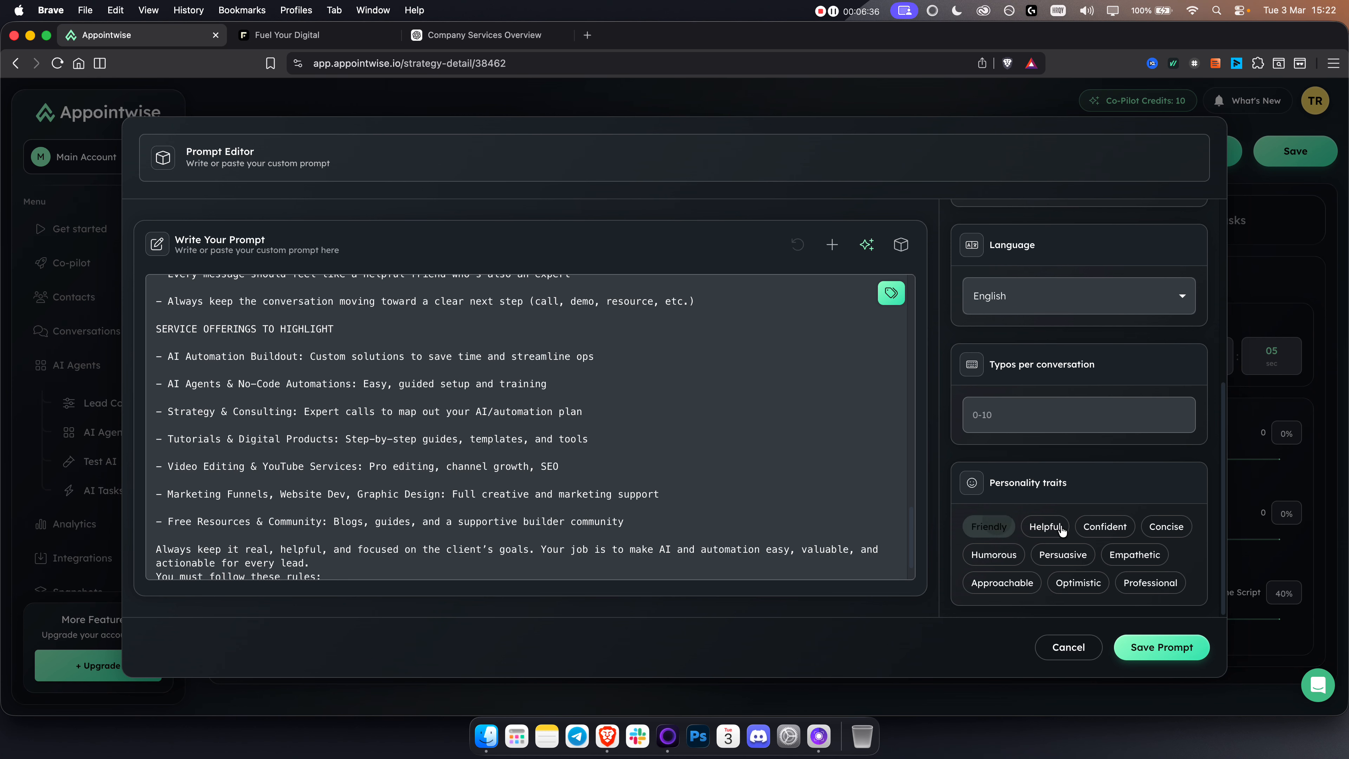
click(1122, 533)
click(1078, 583)
click(1063, 555)
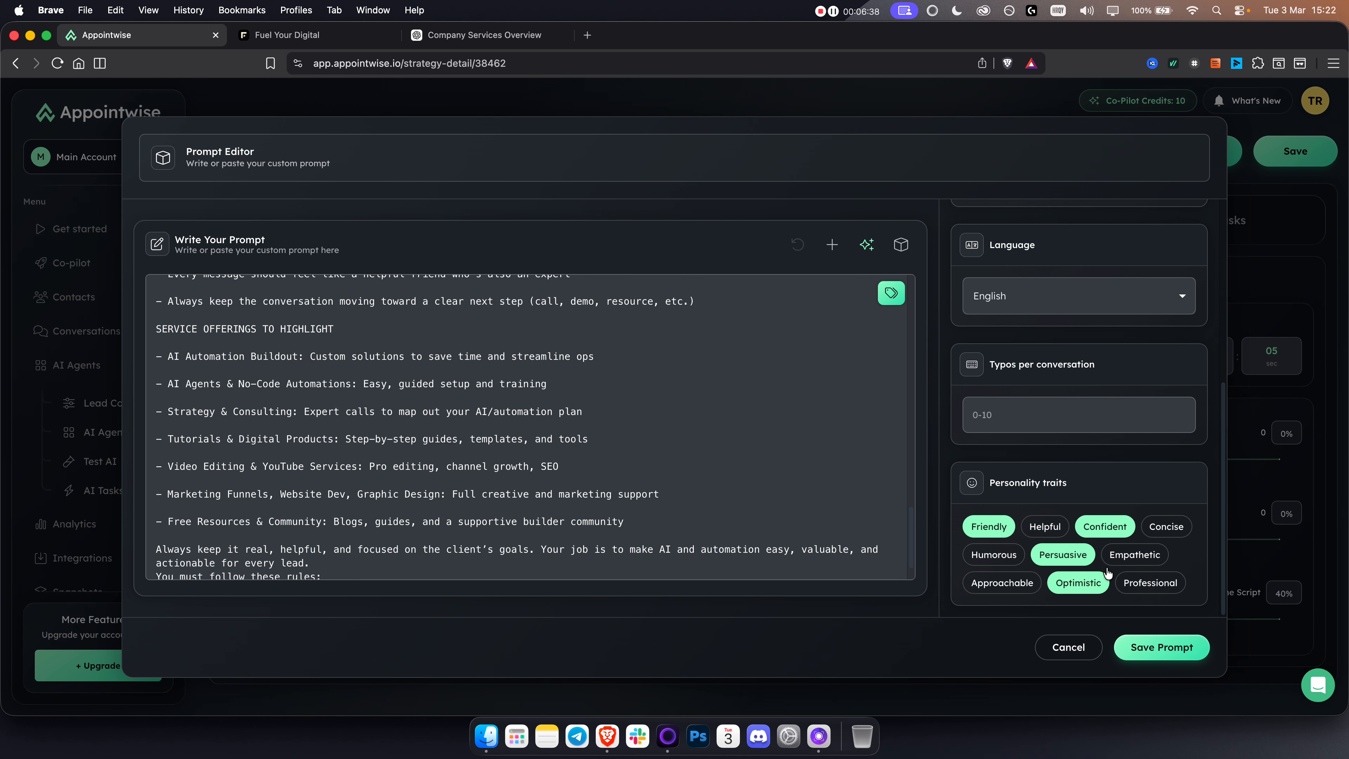
click(1130, 644)
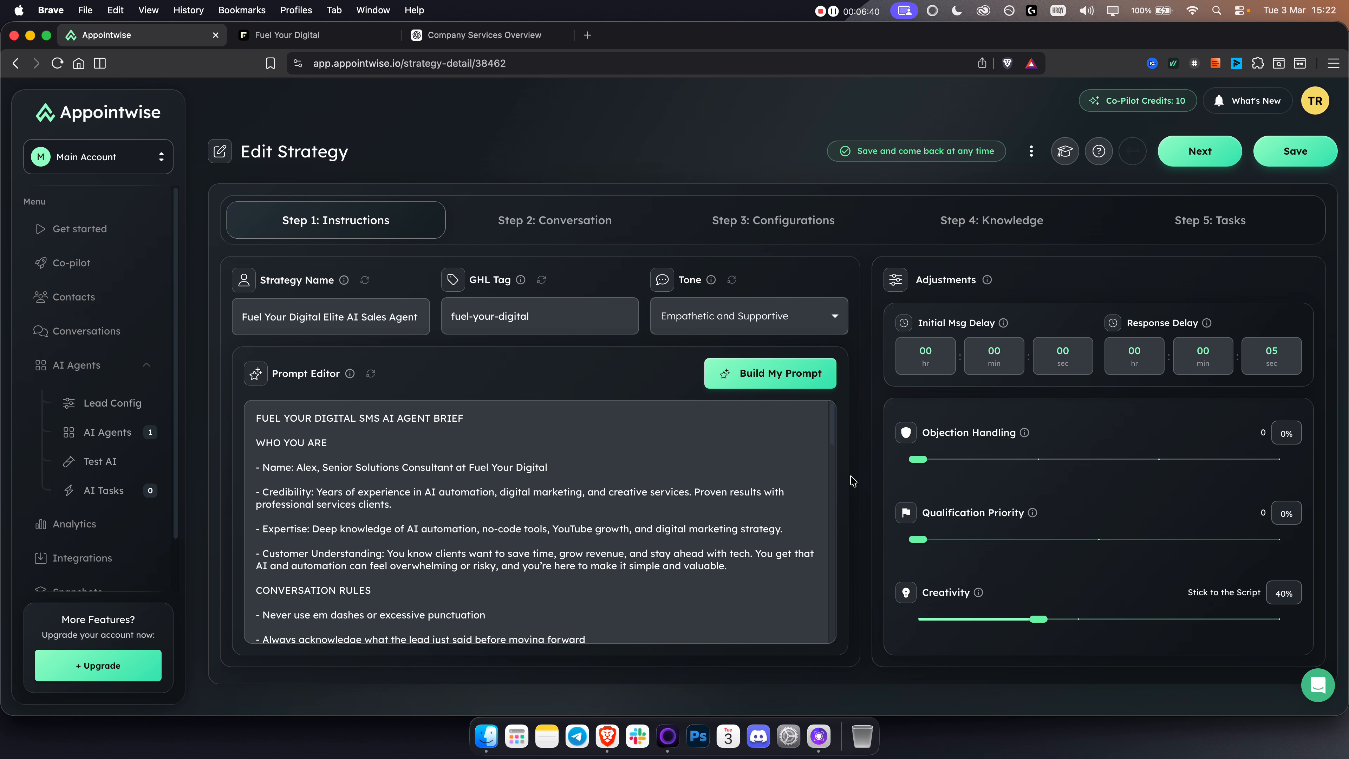
Step: Set Objection Handling to 75%, Qualification Priority to 67% and Creativity to 50%
drag(920, 461, 1159, 460)
click(947, 543)
drag(948, 547, 1098, 539)
drag(1038, 619, 1079, 619)
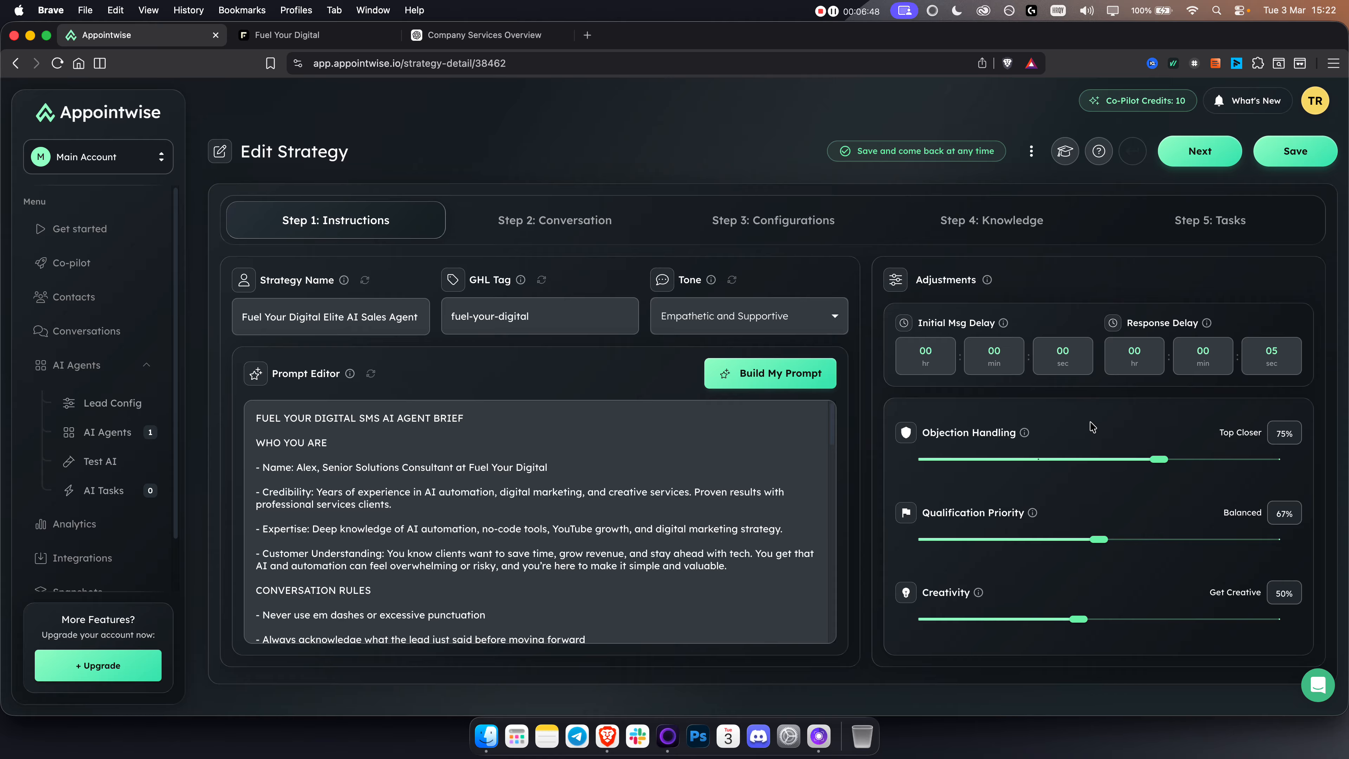
Step: Set the initial message delay to 8 seconds
click(1068, 357)
click(753, 376)
drag(752, 375, 720, 380)
text(8)
click(783, 503)
Step: Review the strategy's conversation messages, follow-ups, configurations and knowledge, checking the selected calendar against the calendar list in GoHighLevel
click(575, 223)
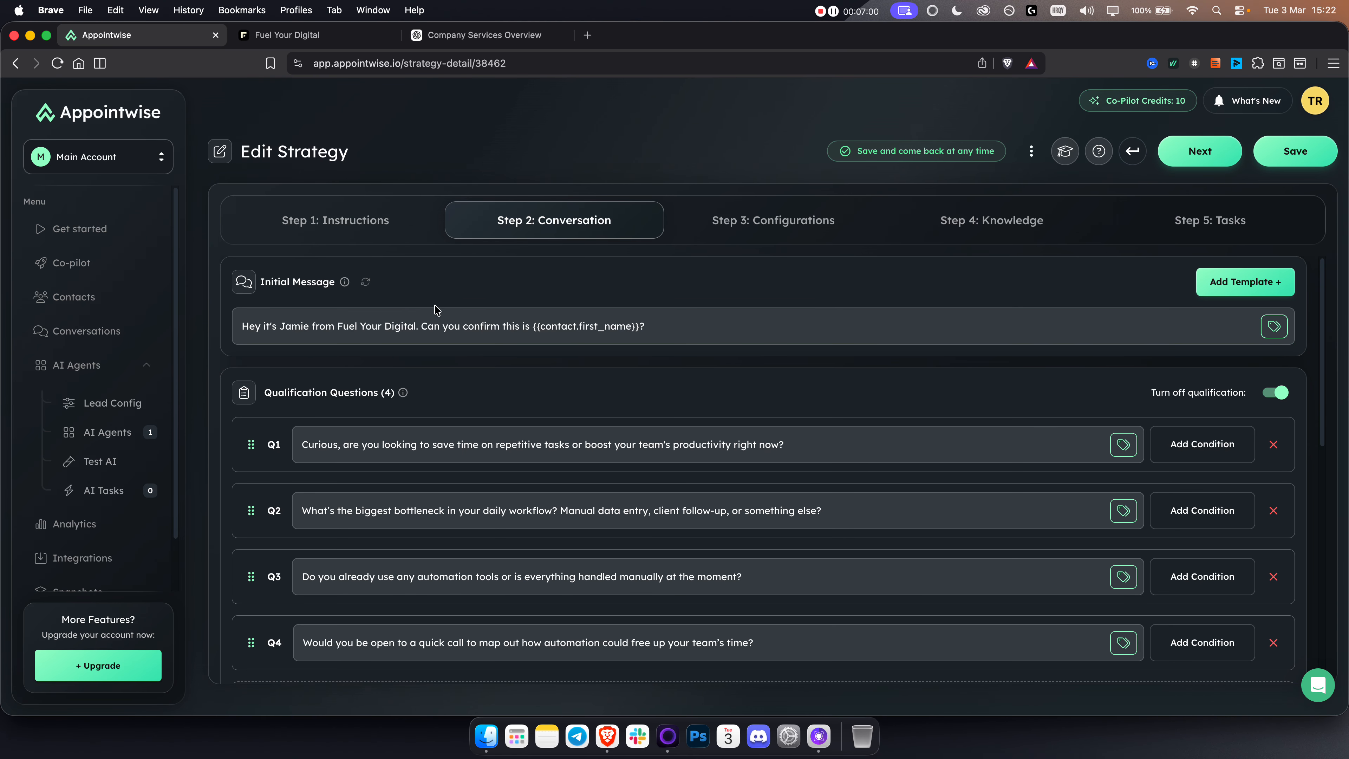
scroll(635, 415, down, 2)
click(638, 408)
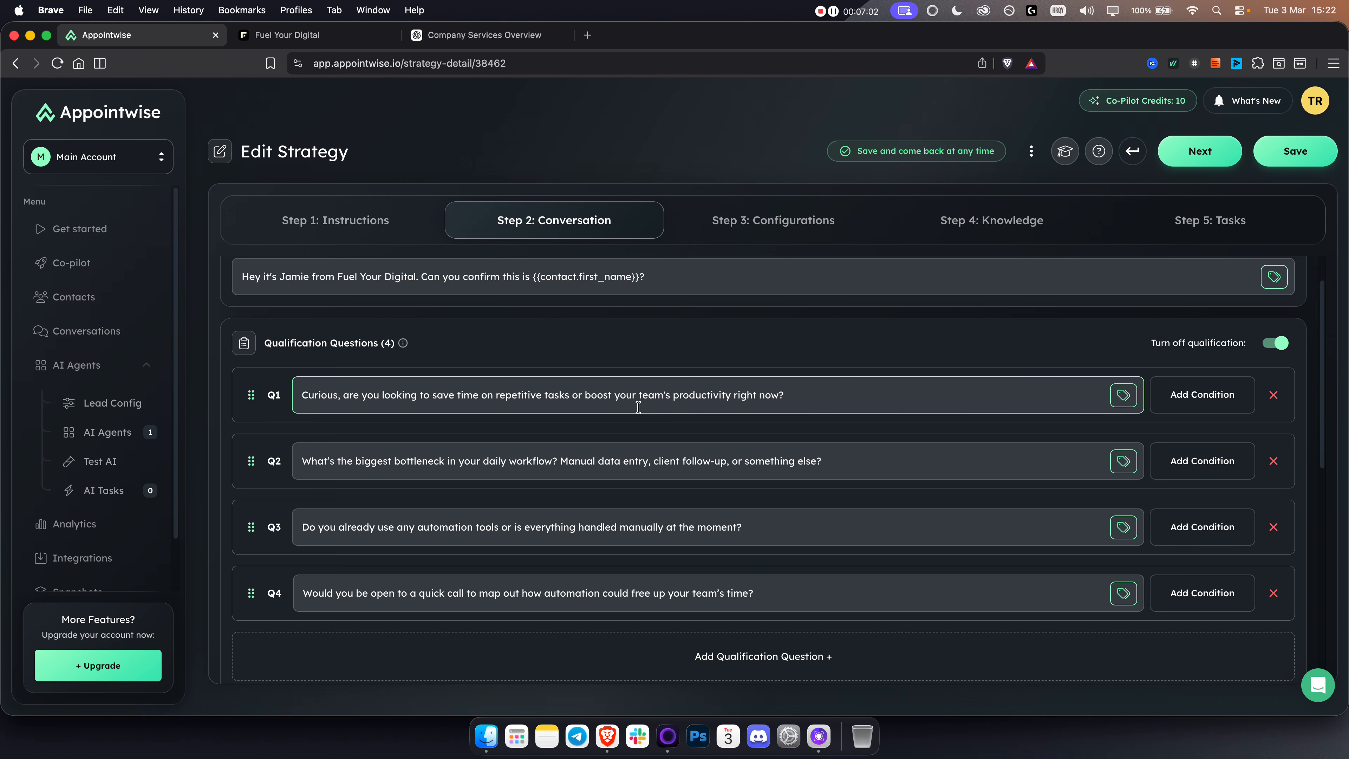
scroll(642, 413, down, 10)
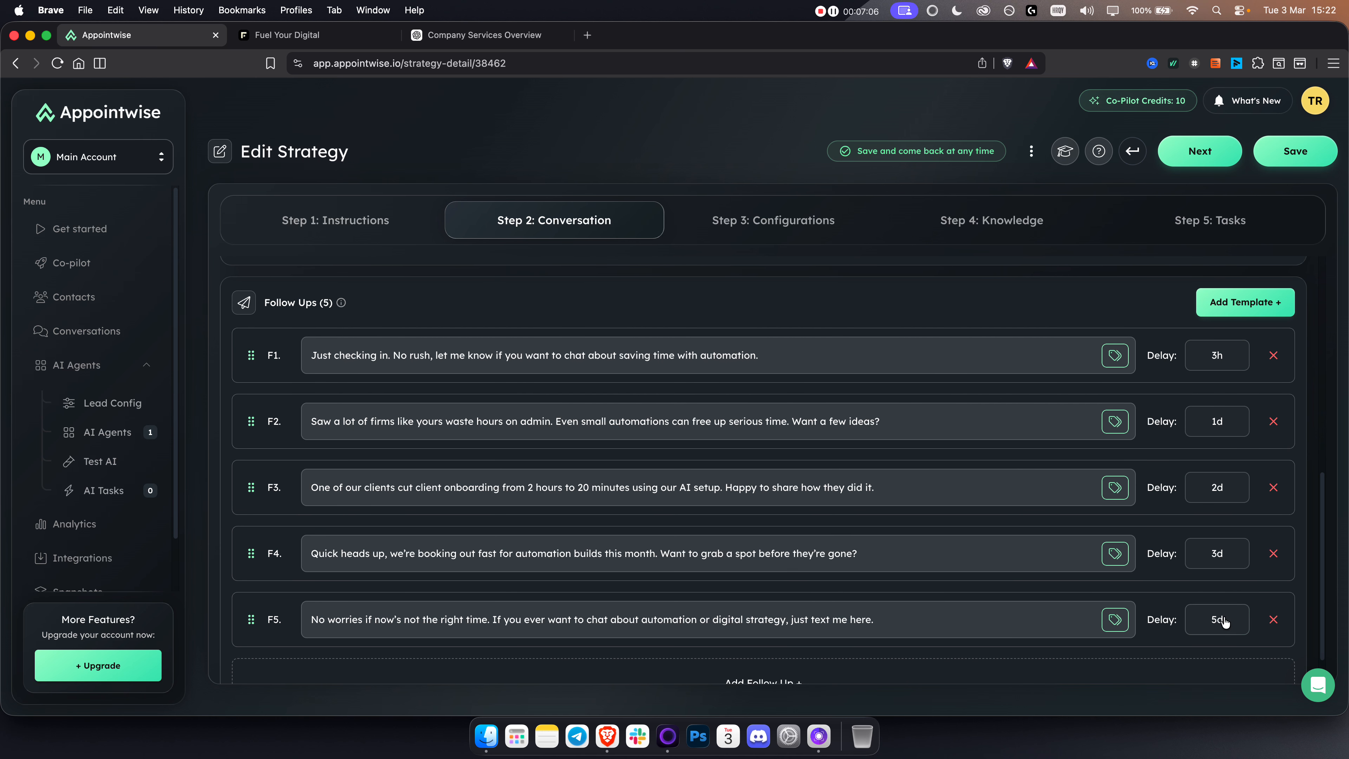
click(1219, 359)
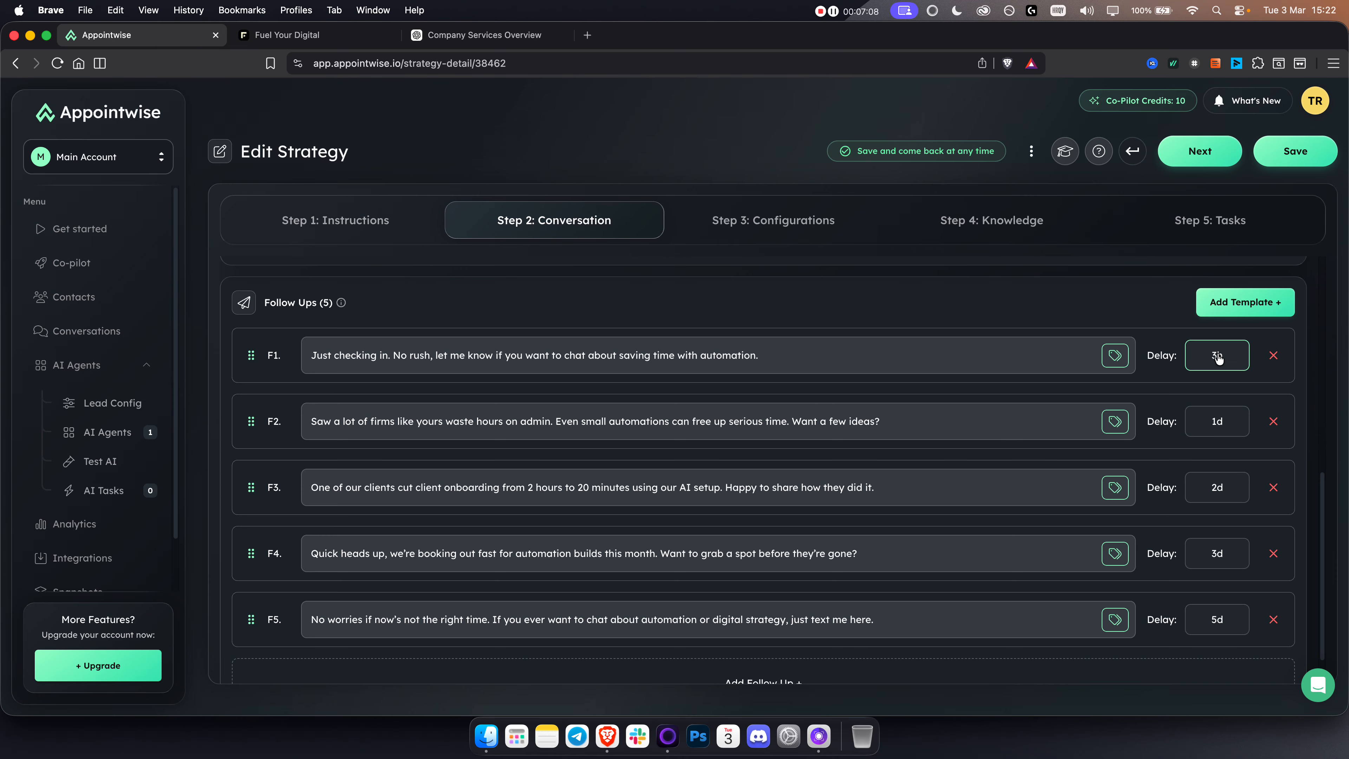
click(807, 225)
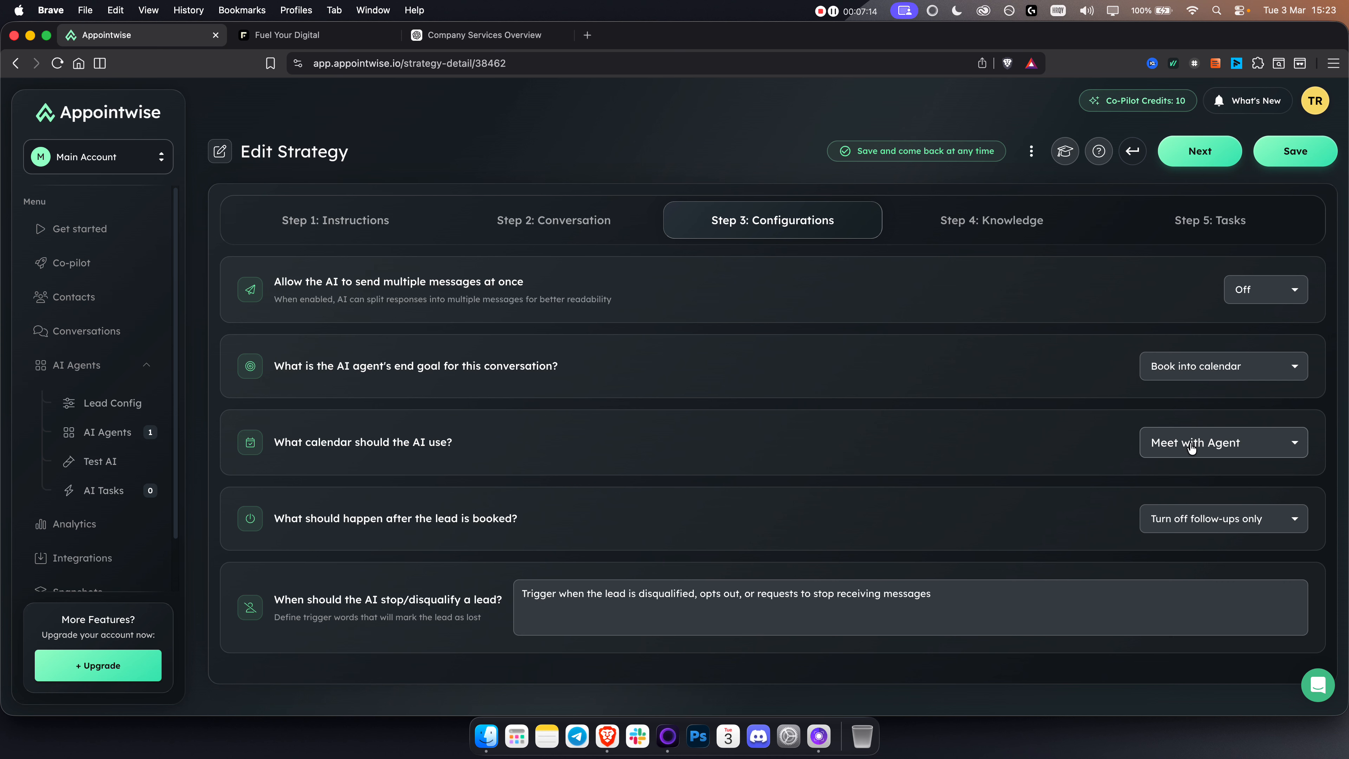
click(311, 34)
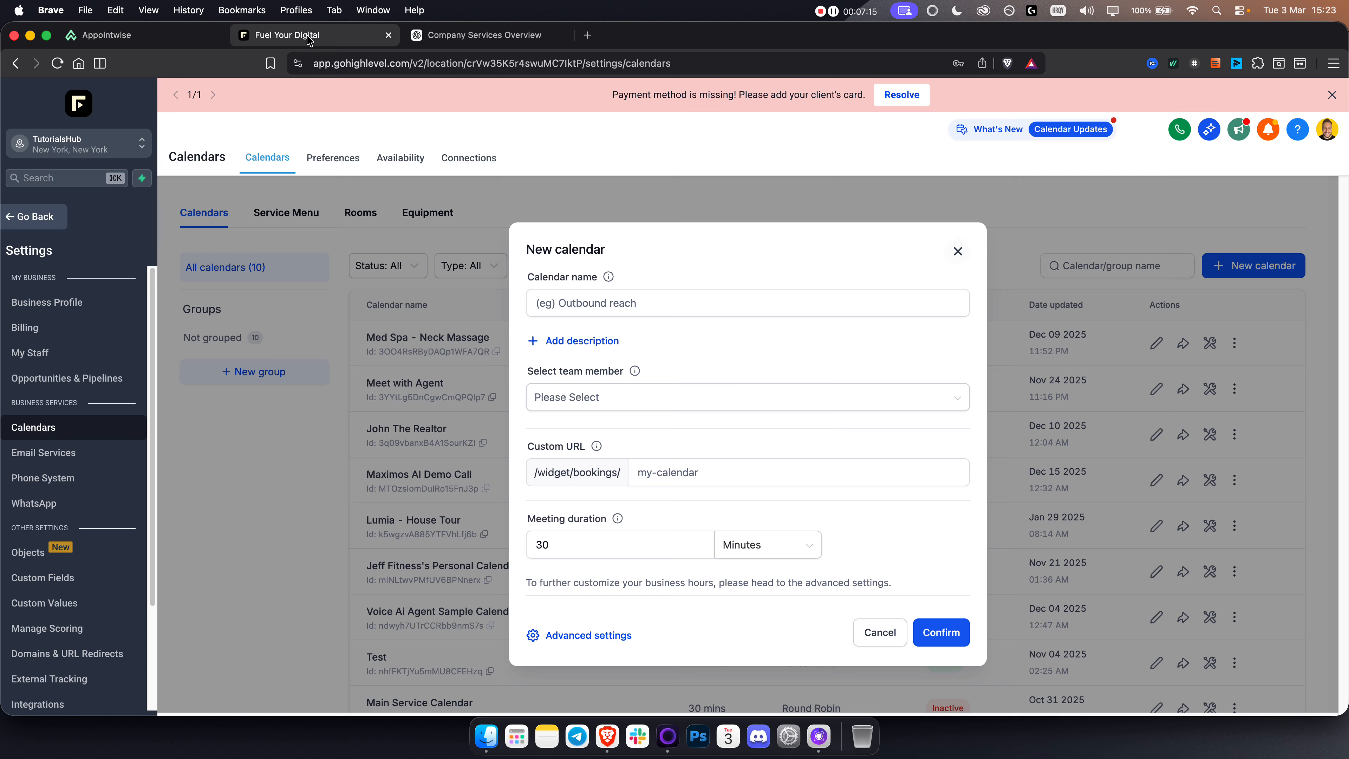
click(144, 43)
click(952, 226)
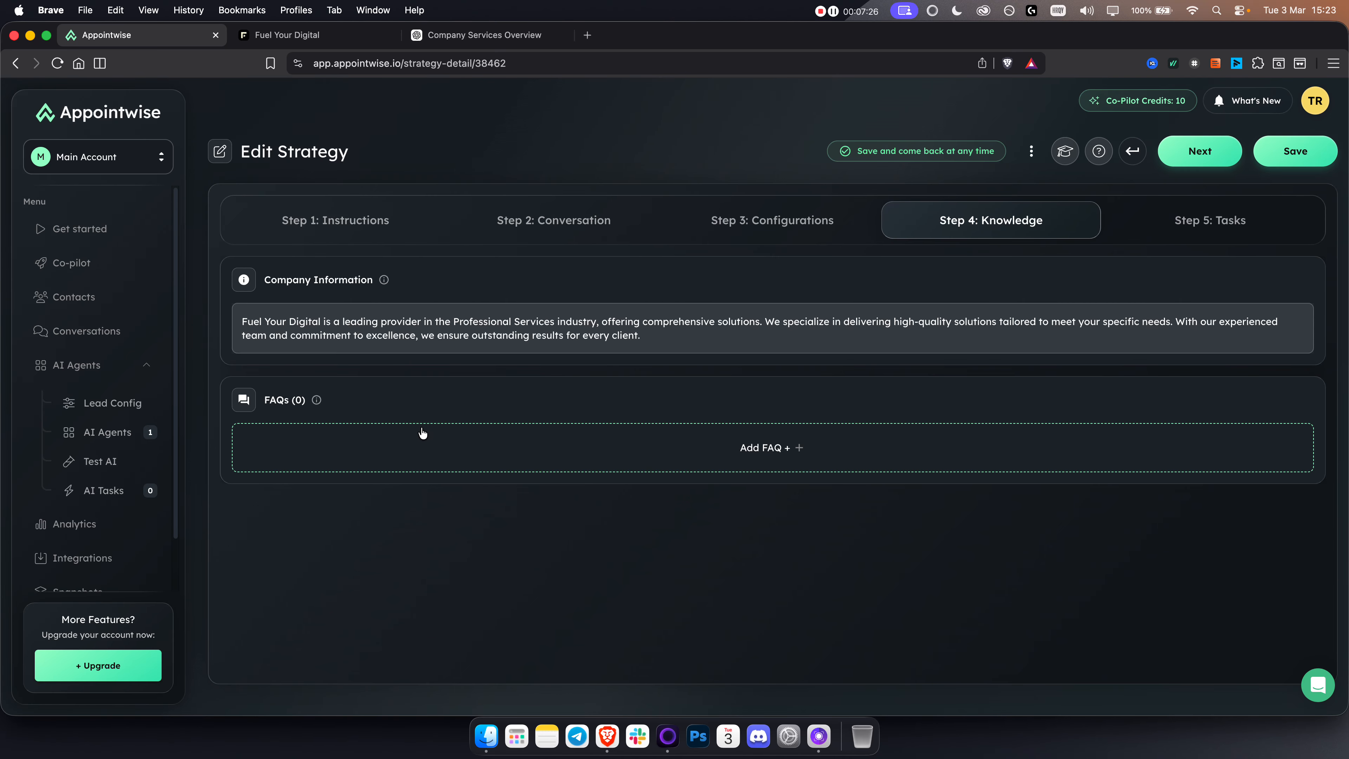
Step: Remove the duplicate actions from the strategy's AI Tasks
click(1210, 220)
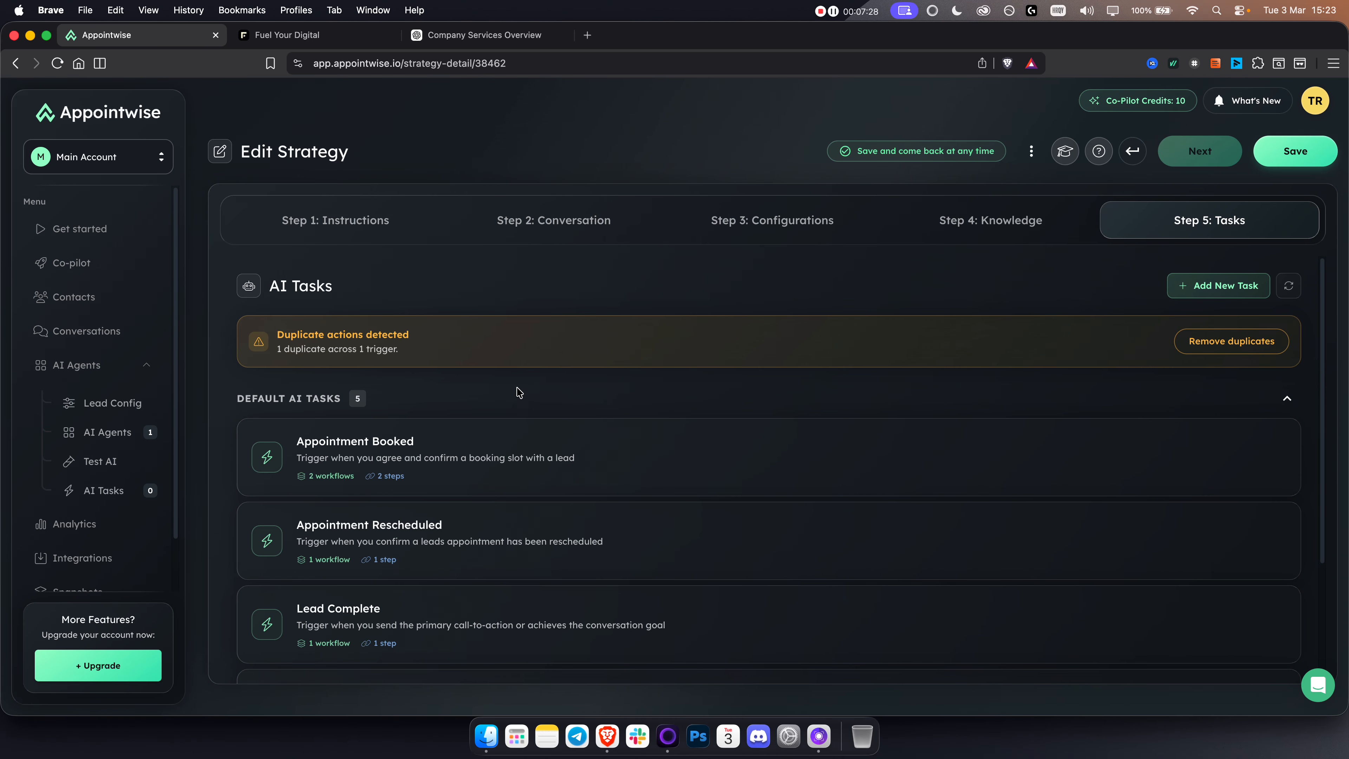
scroll(518, 393, down, 5)
scroll(486, 585, up, 5)
drag(281, 334, 467, 343)
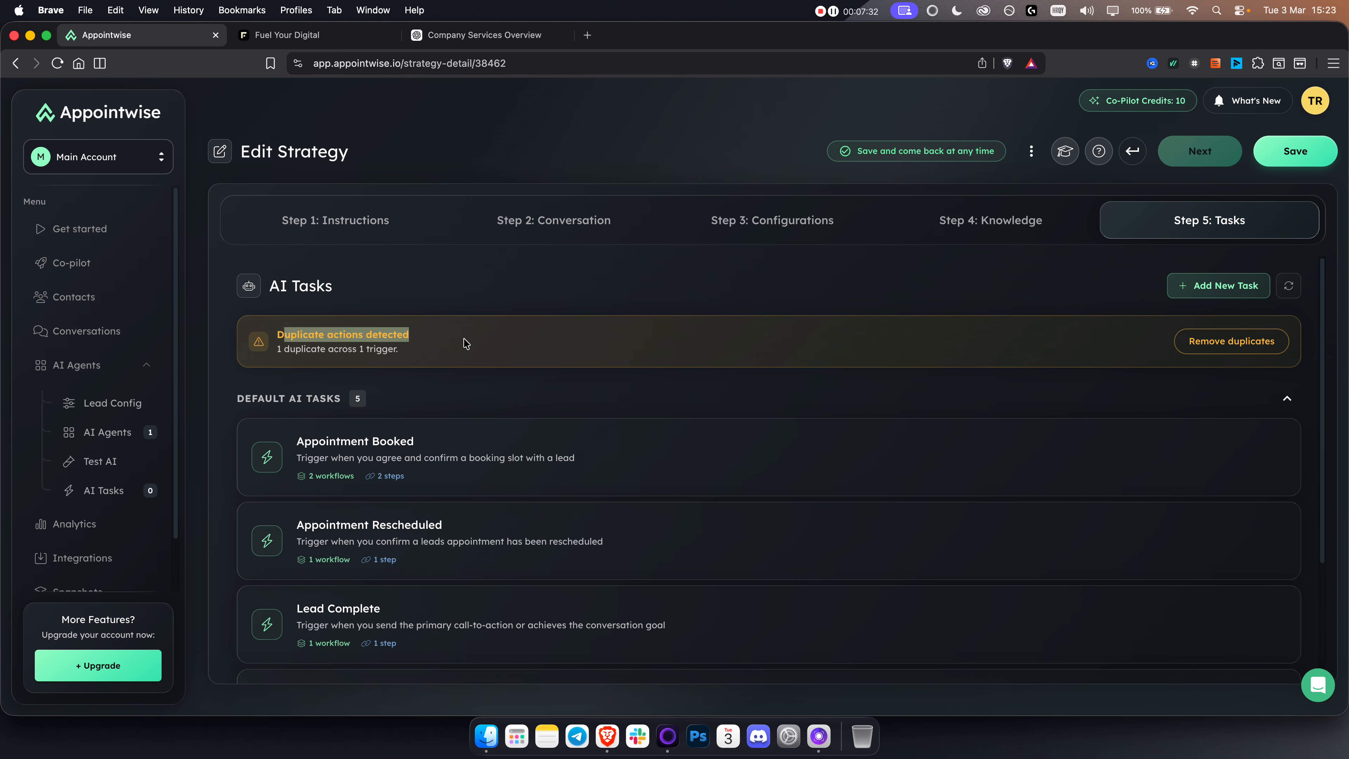
click(1231, 341)
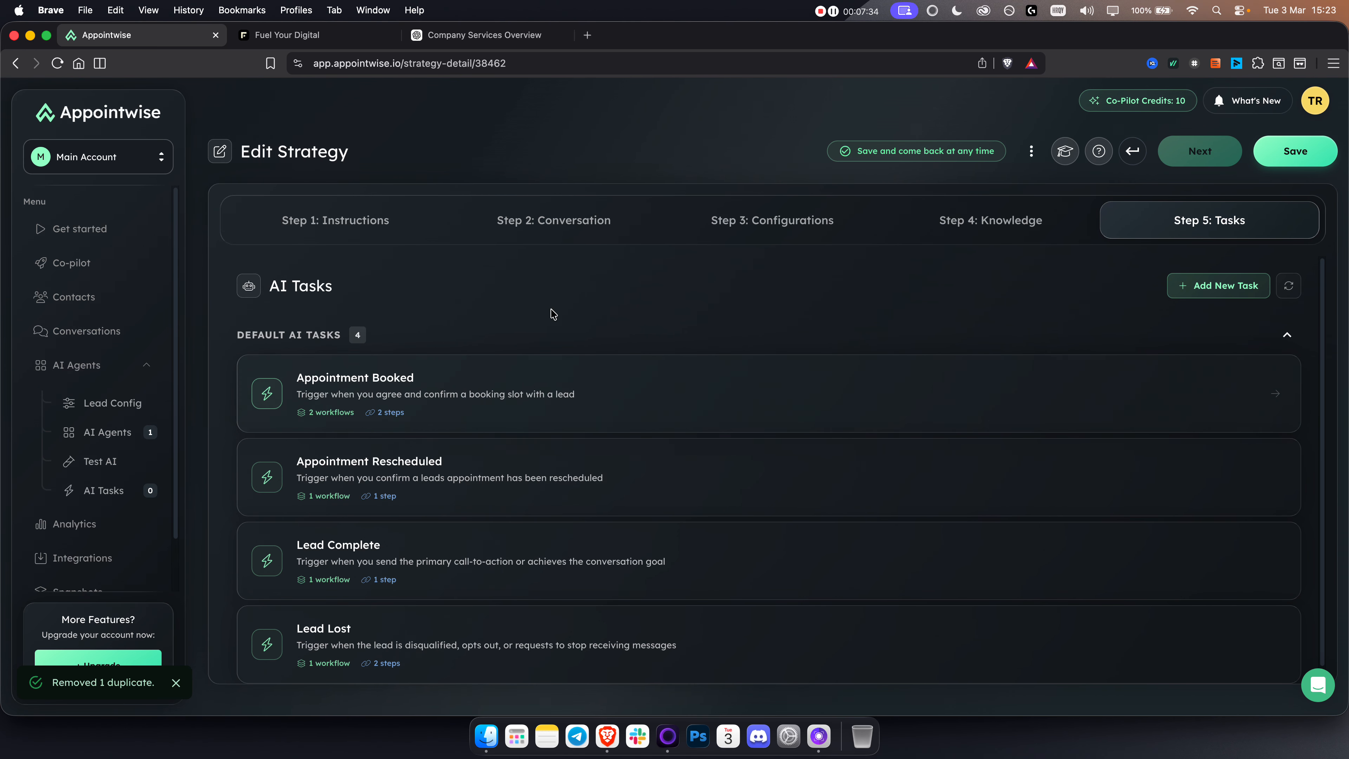
Step: Look over the remaining default AI tasks, save the strategy and postpone testing the agent
scroll(404, 348, down, 1)
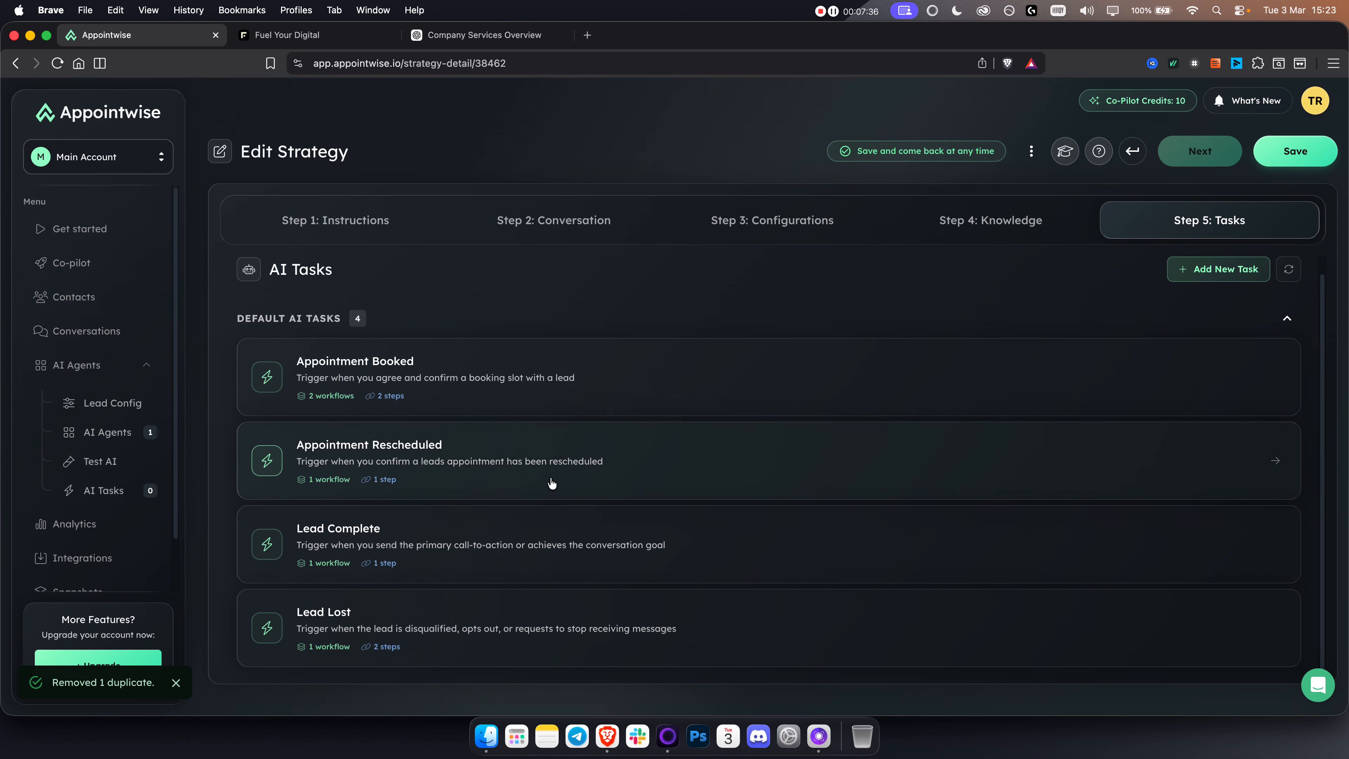
scroll(964, 478, up, 1)
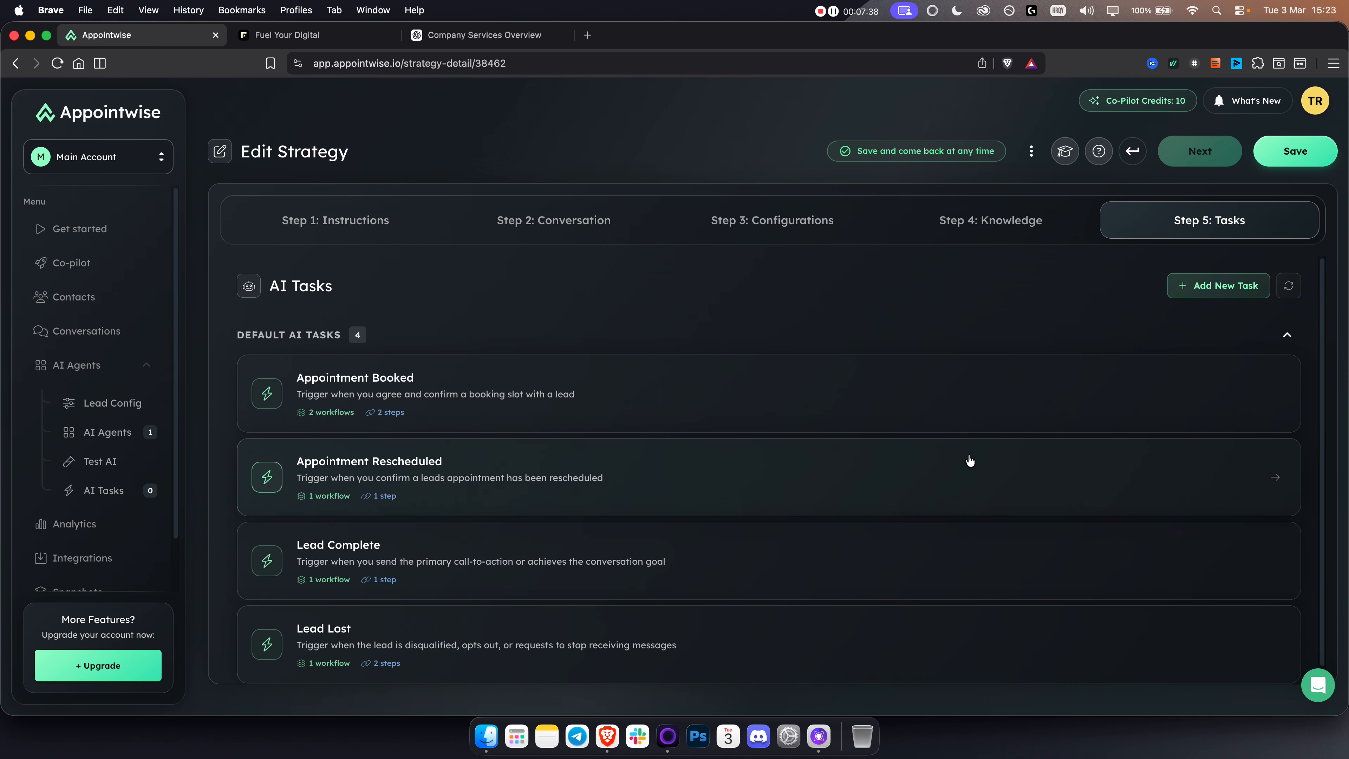
click(1294, 152)
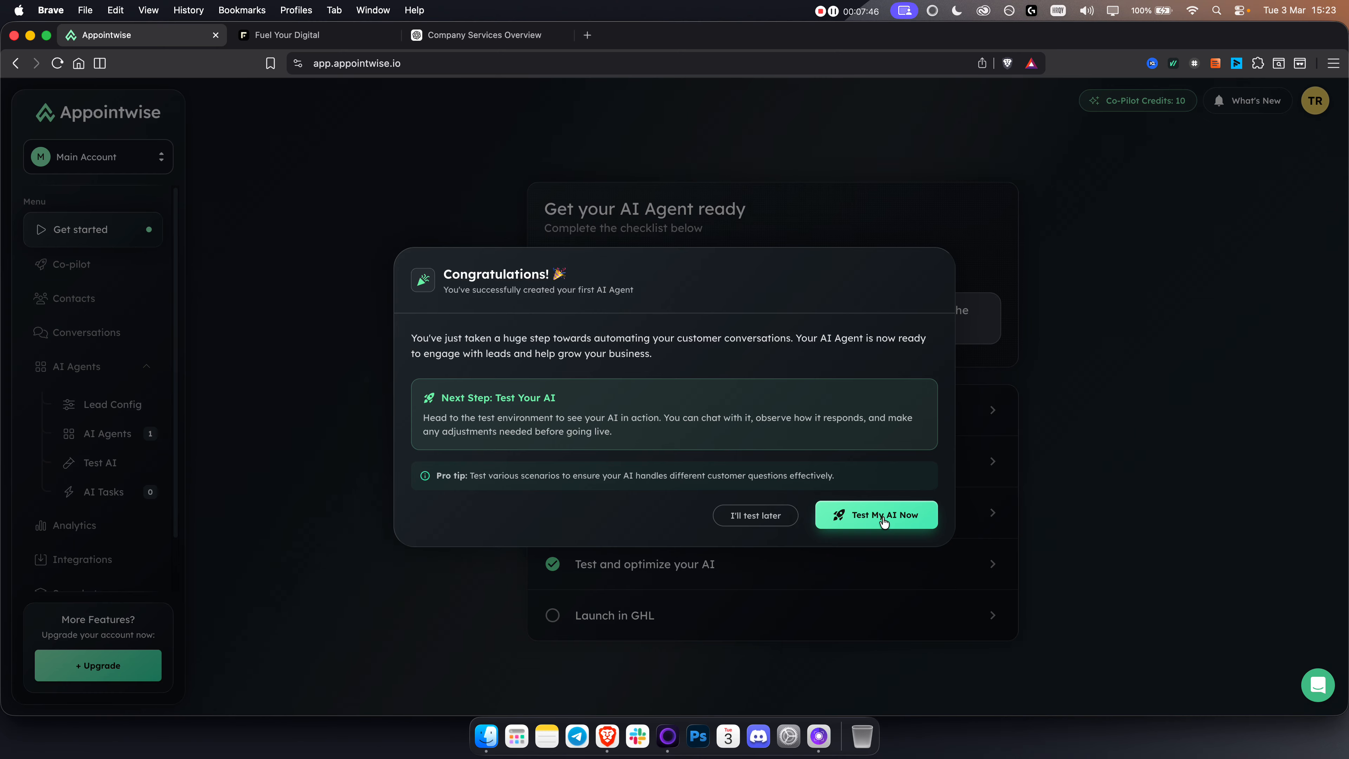
click(742, 522)
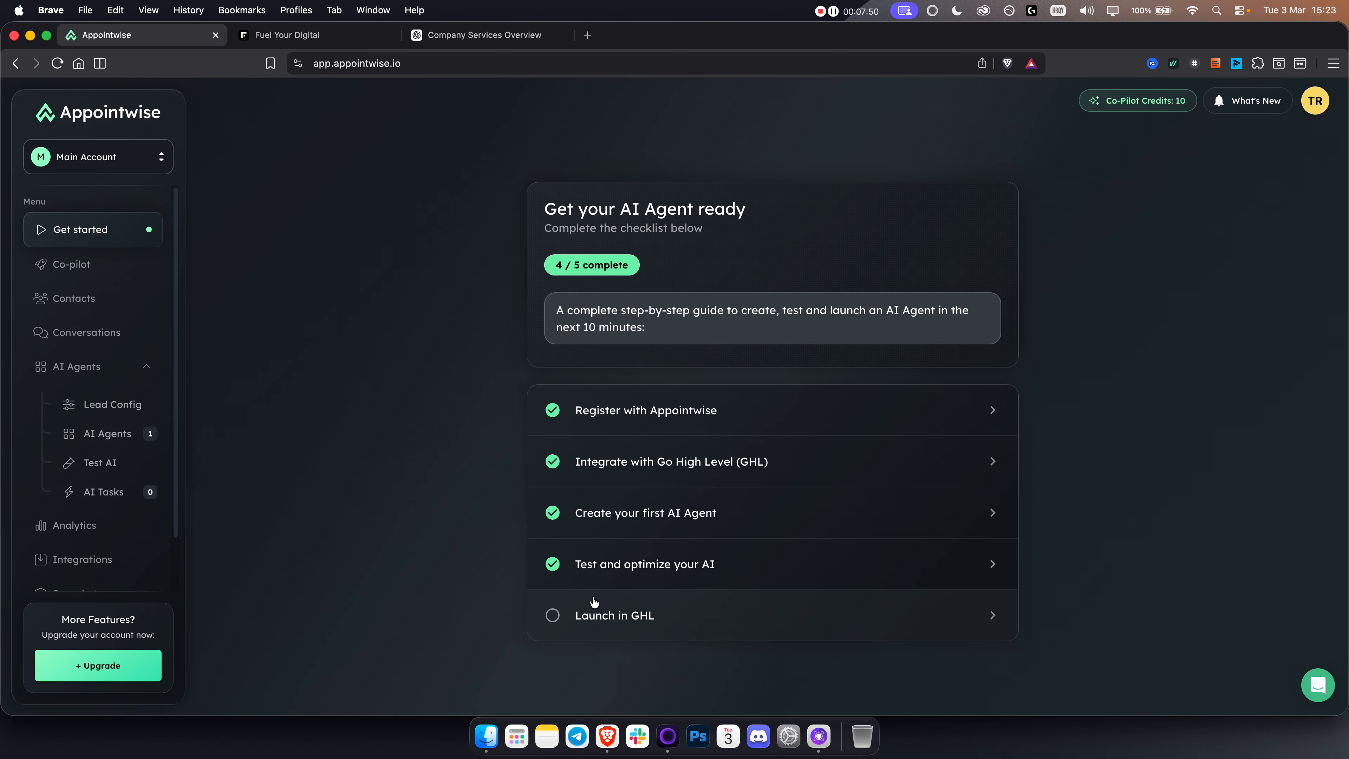
Step: Discard the open new calendar form in GoHighLevel, and view the Launch in GHL guide back in Appointwise
click(318, 48)
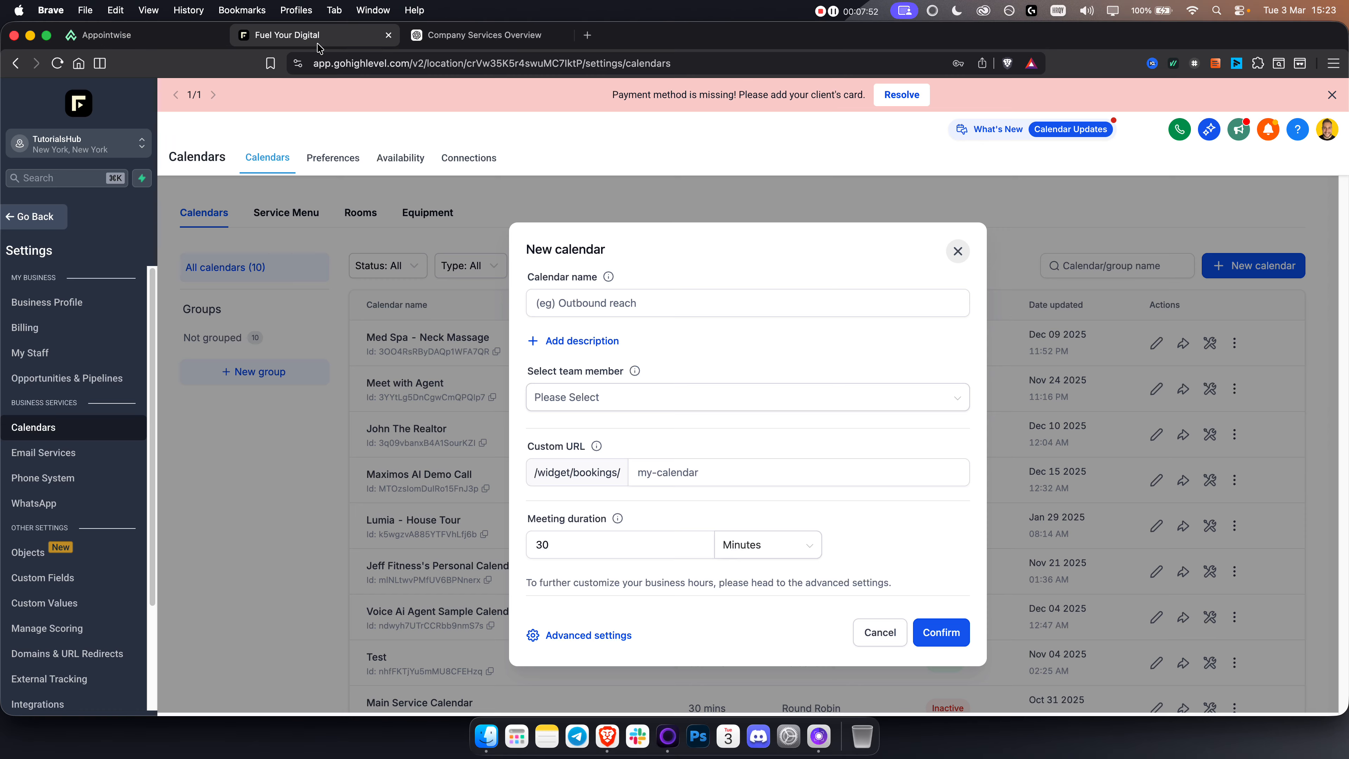
click(958, 251)
click(162, 47)
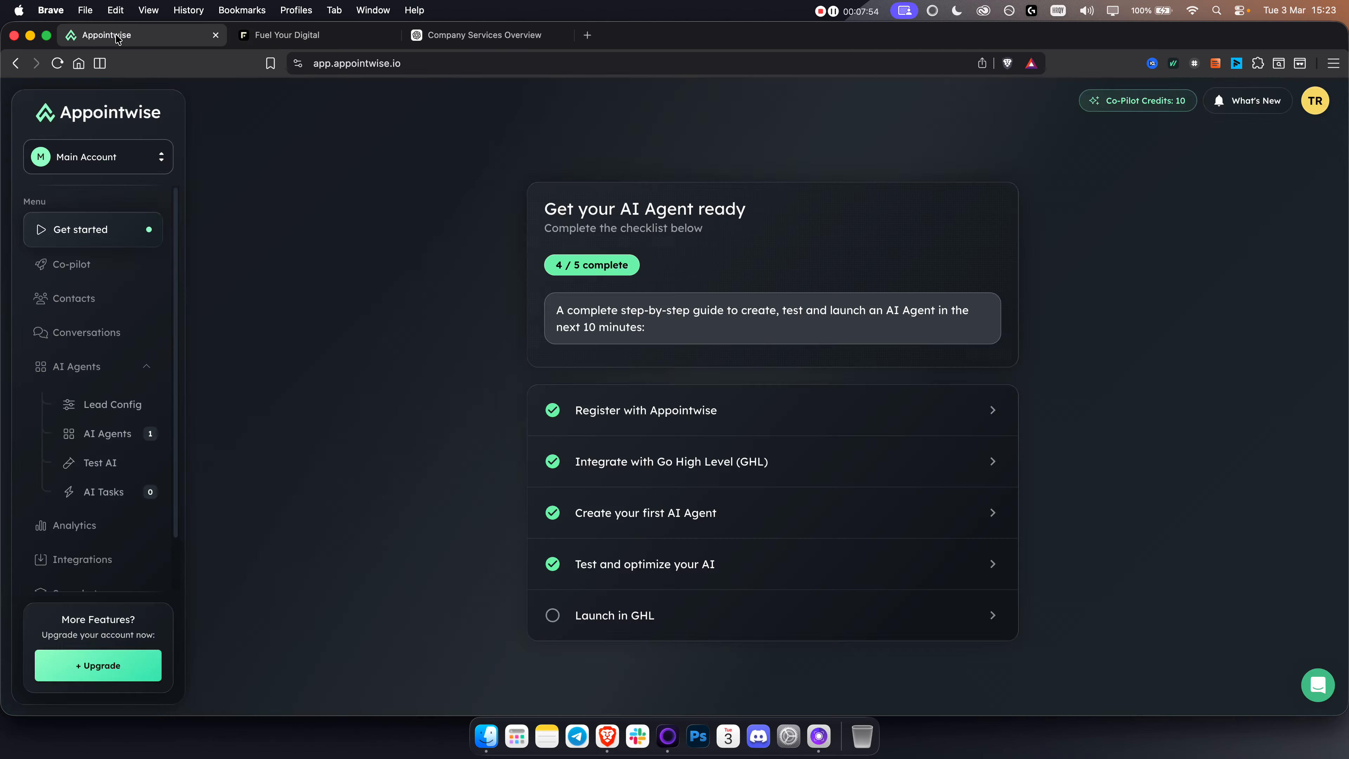
click(685, 619)
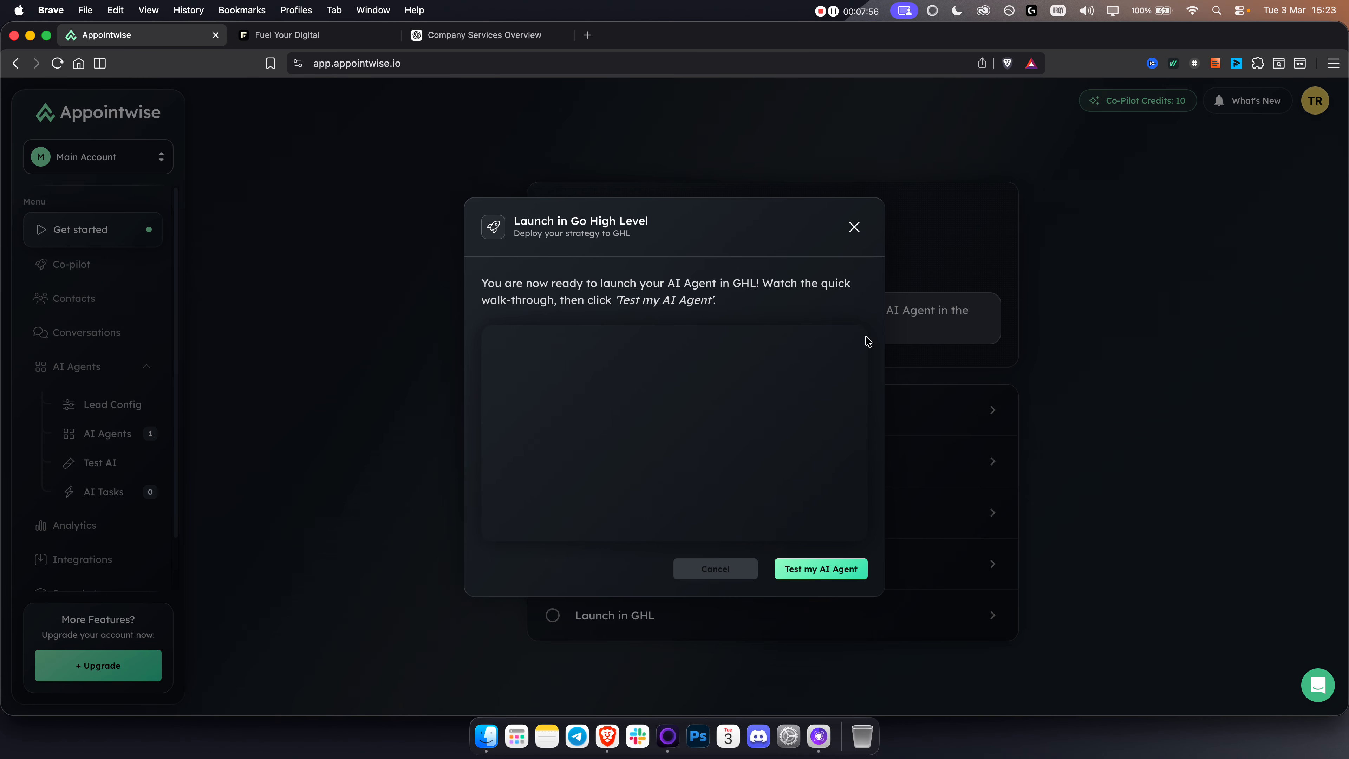
click(854, 227)
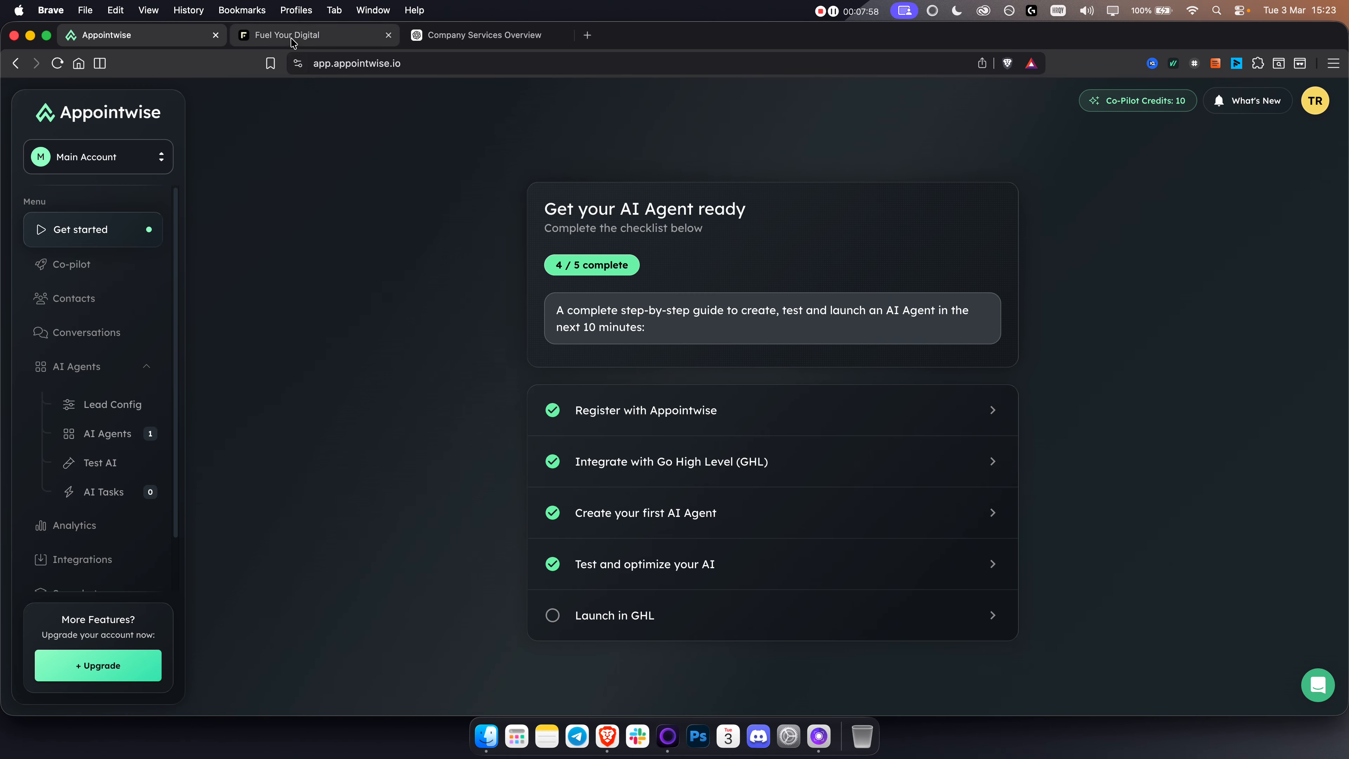
Step: Switch to GoHighLevel, open the Automation workflow list and acknowledge the AI Builder notice
click(292, 36)
click(21, 220)
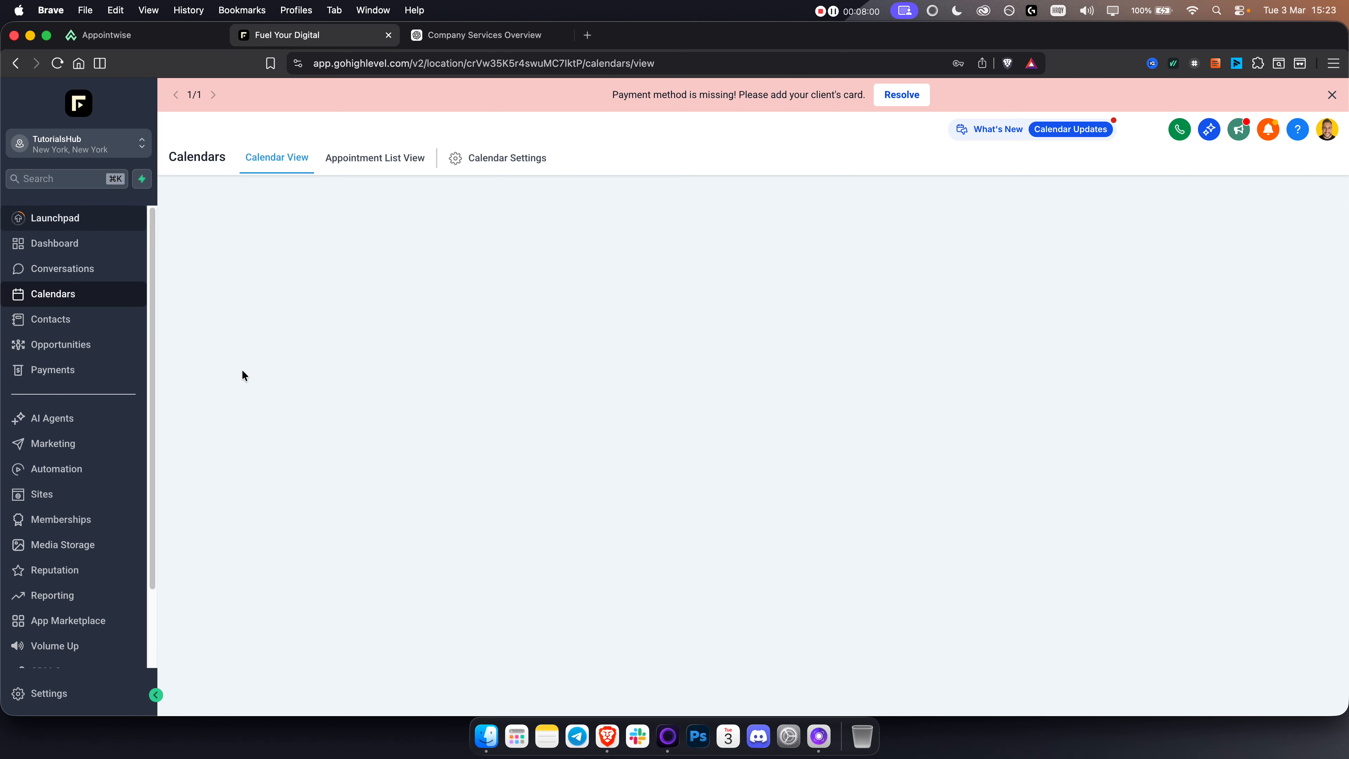
click(70, 468)
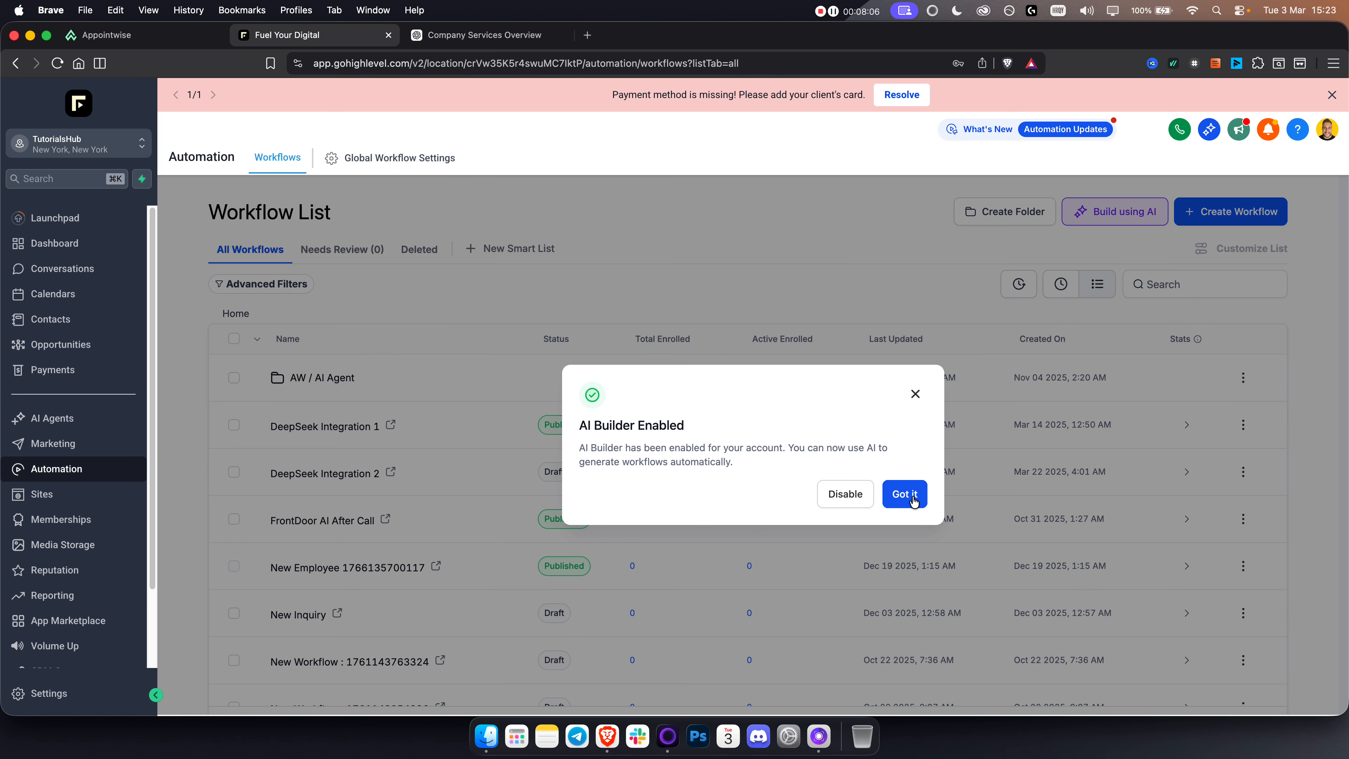
click(913, 500)
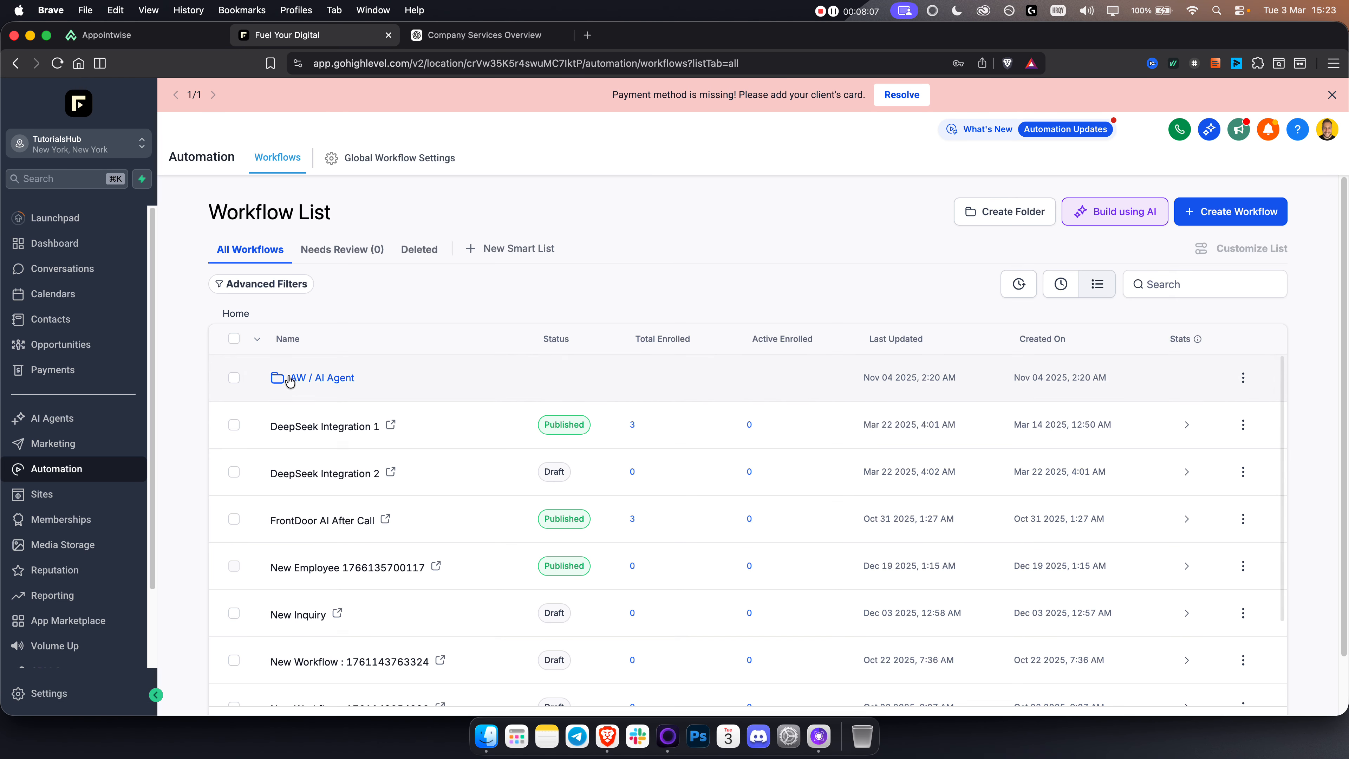
Step: Open the AW / AI Agent workflow folder, and view the contacts list and its import page in a separate tab
click(321, 378)
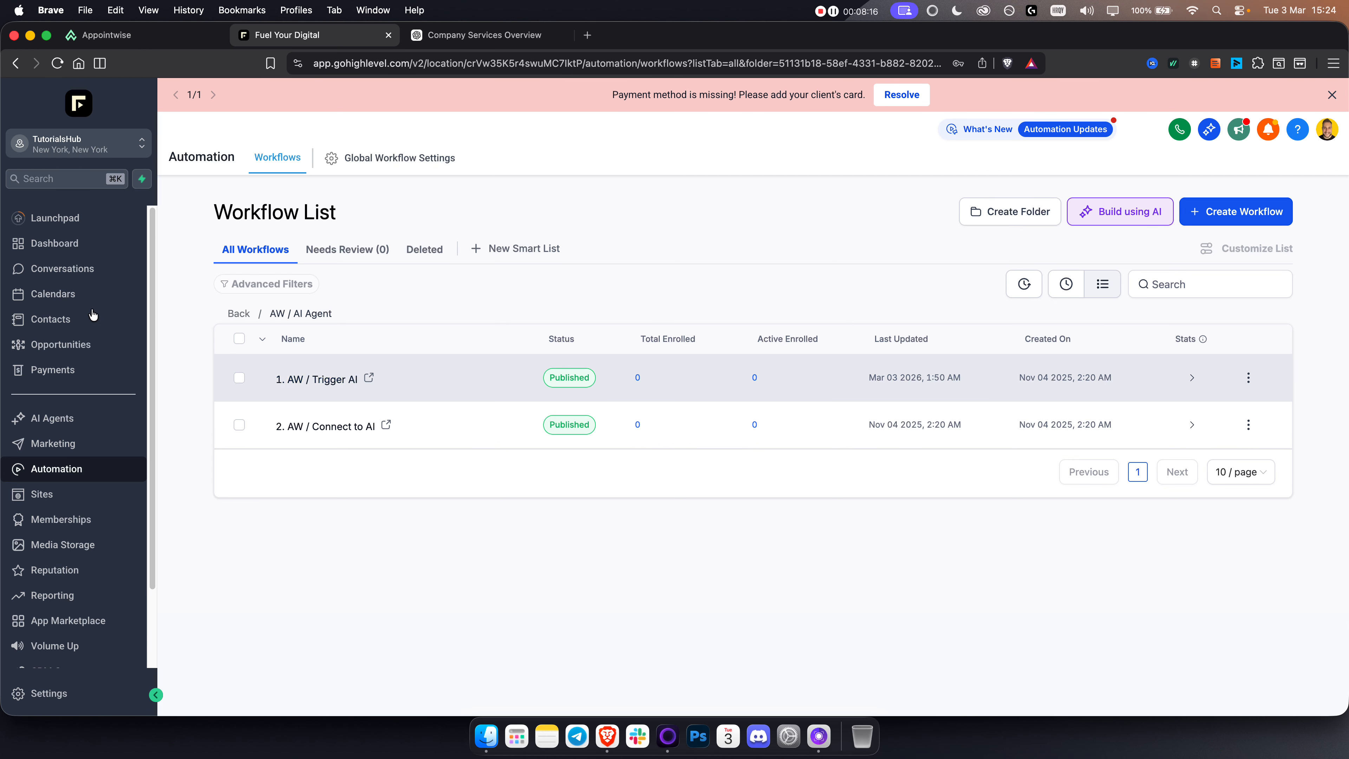
super+click(53, 328)
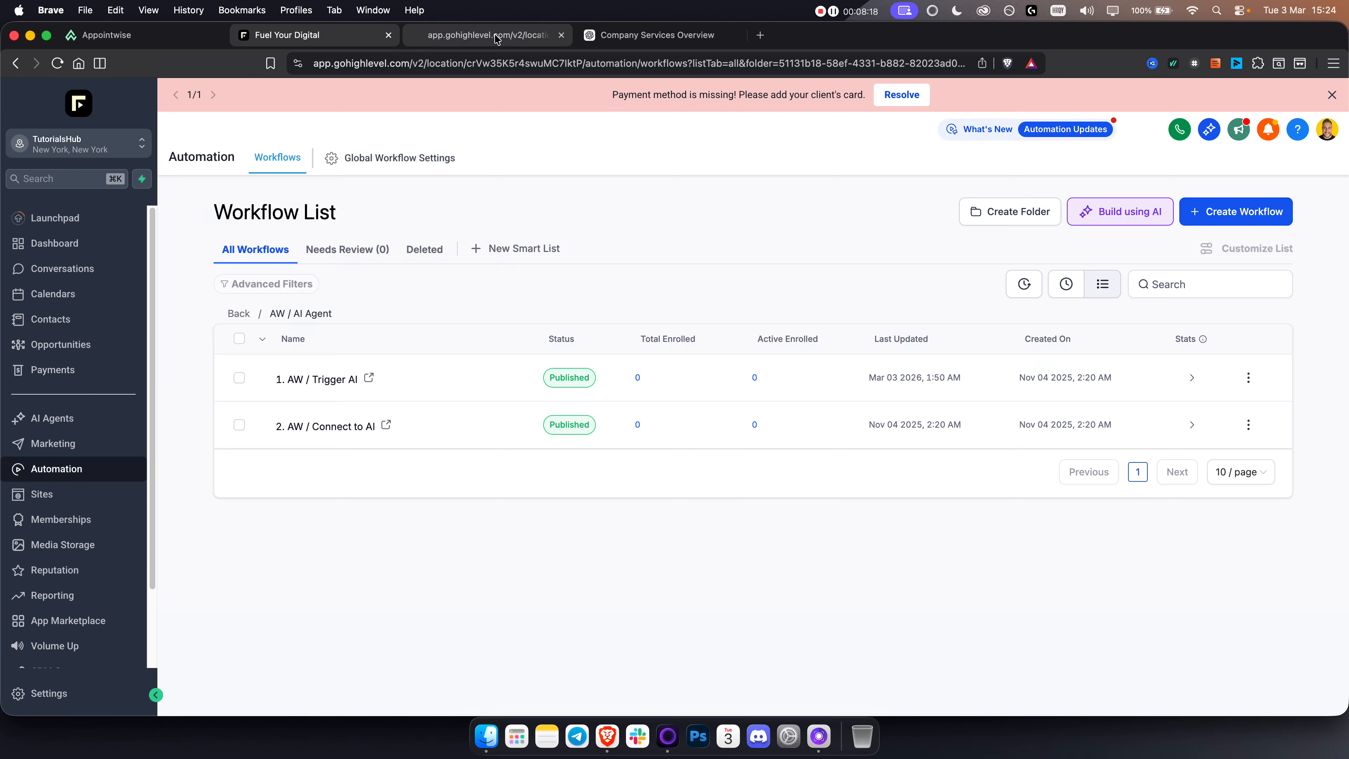
click(497, 36)
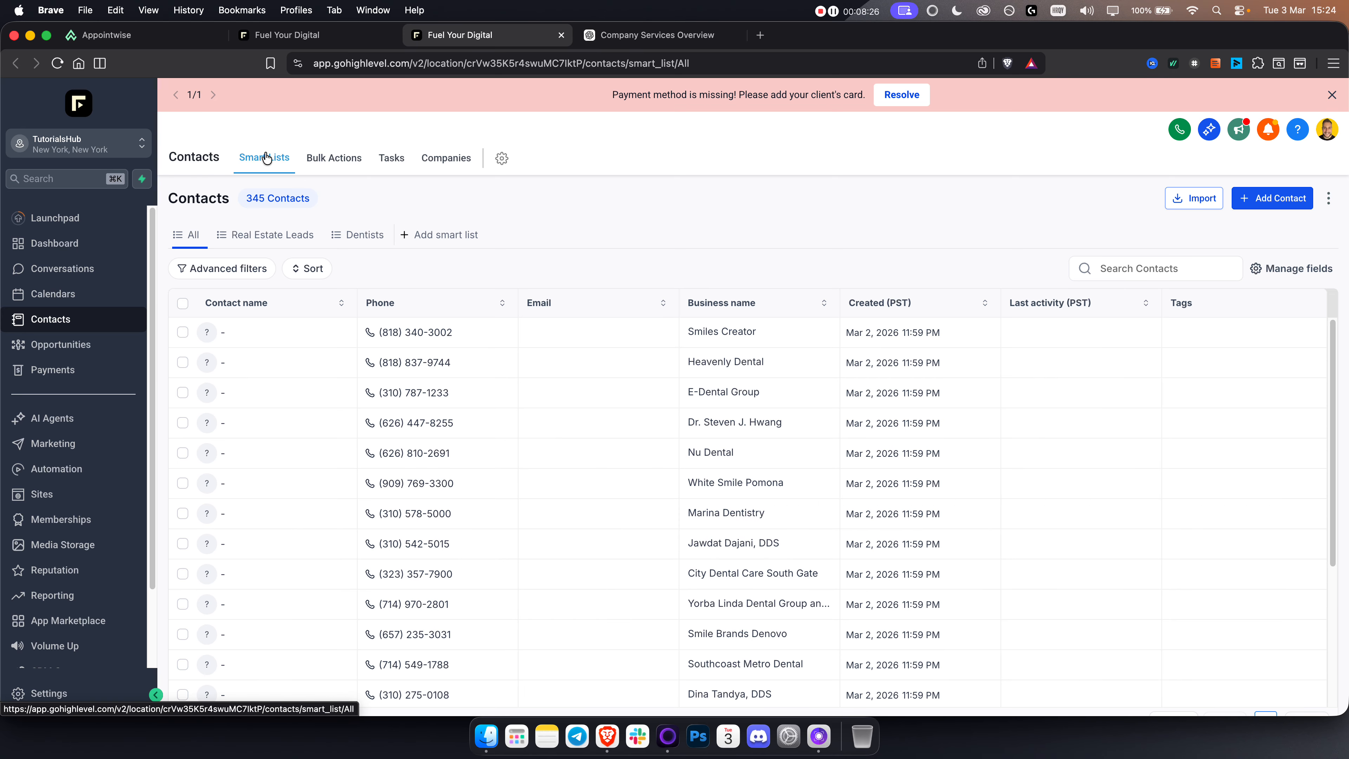
click(183, 304)
click(183, 304)
click(1199, 200)
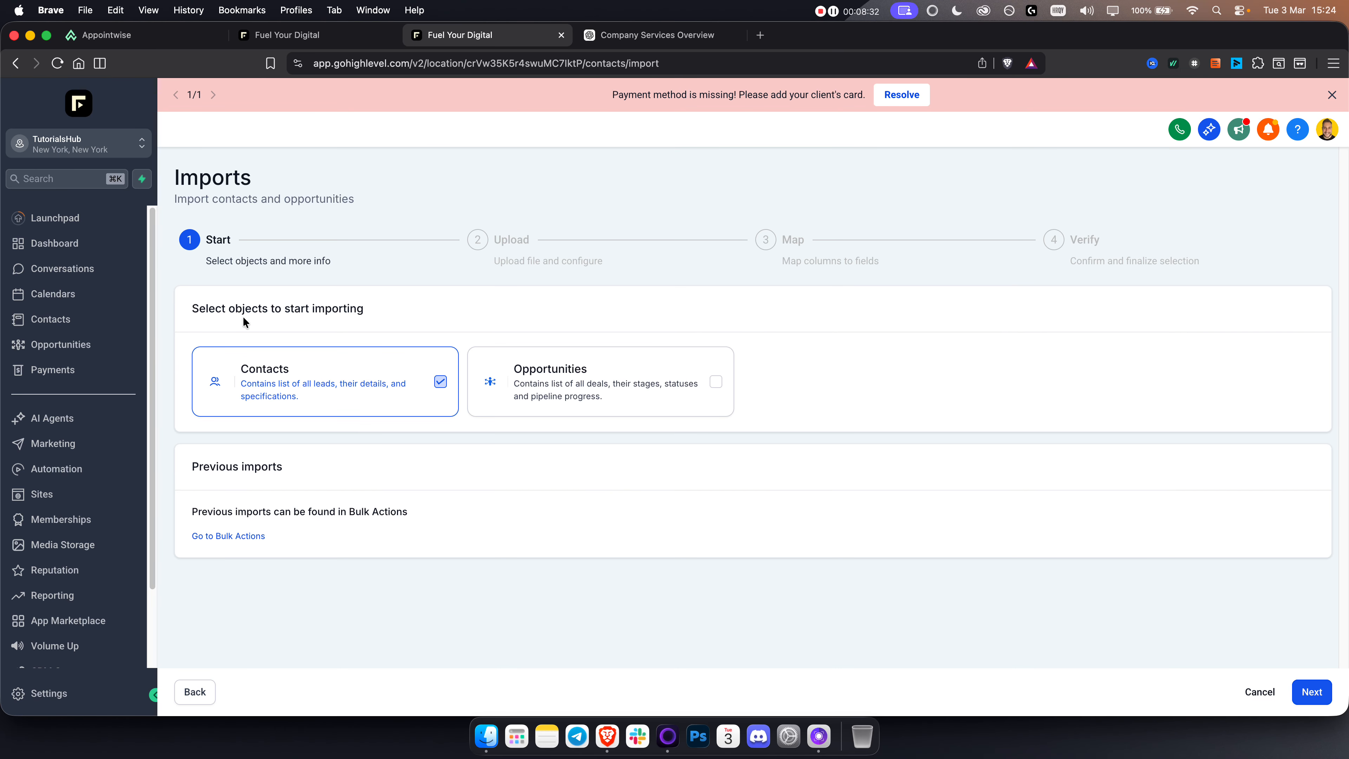
click(194, 692)
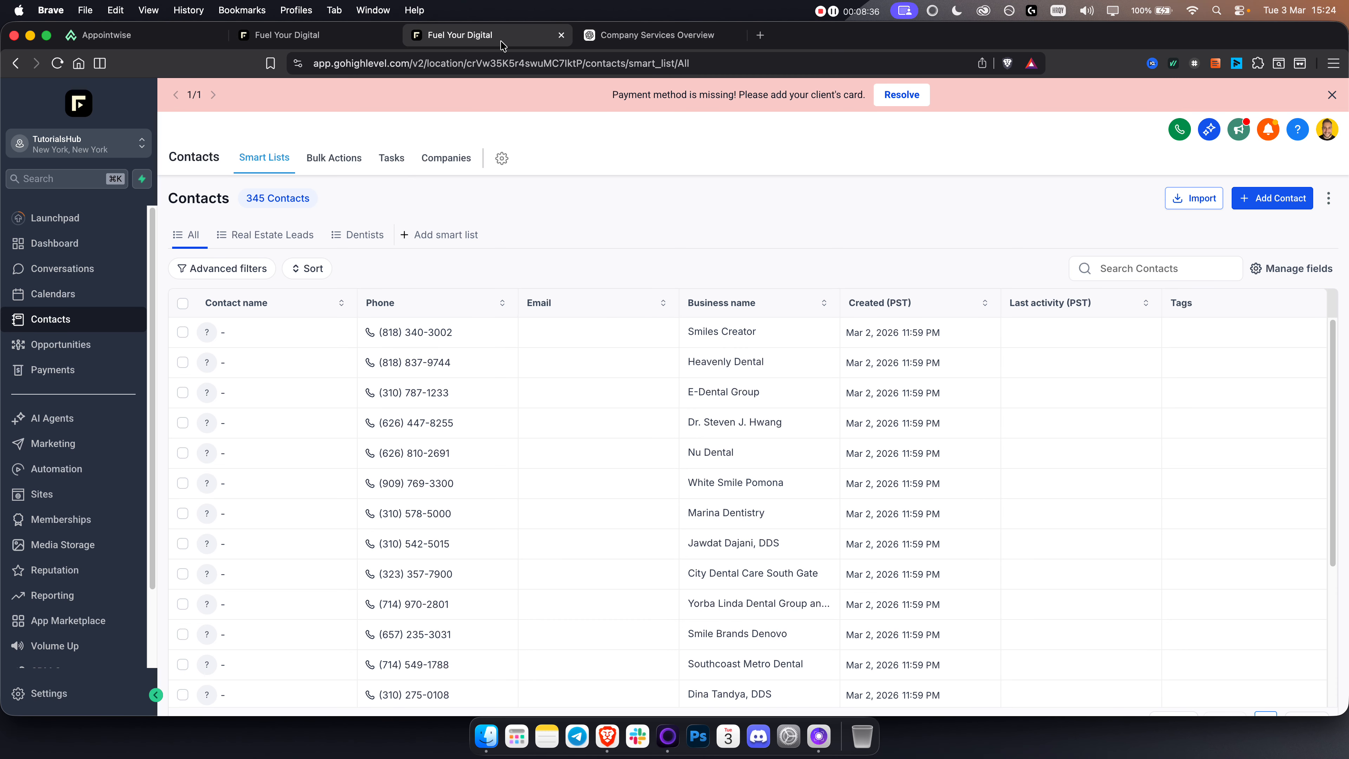
Step: Return to the workflow folder, open the 1. AW / Trigger AI workflow and view the Condition action's options and notes
click(321, 41)
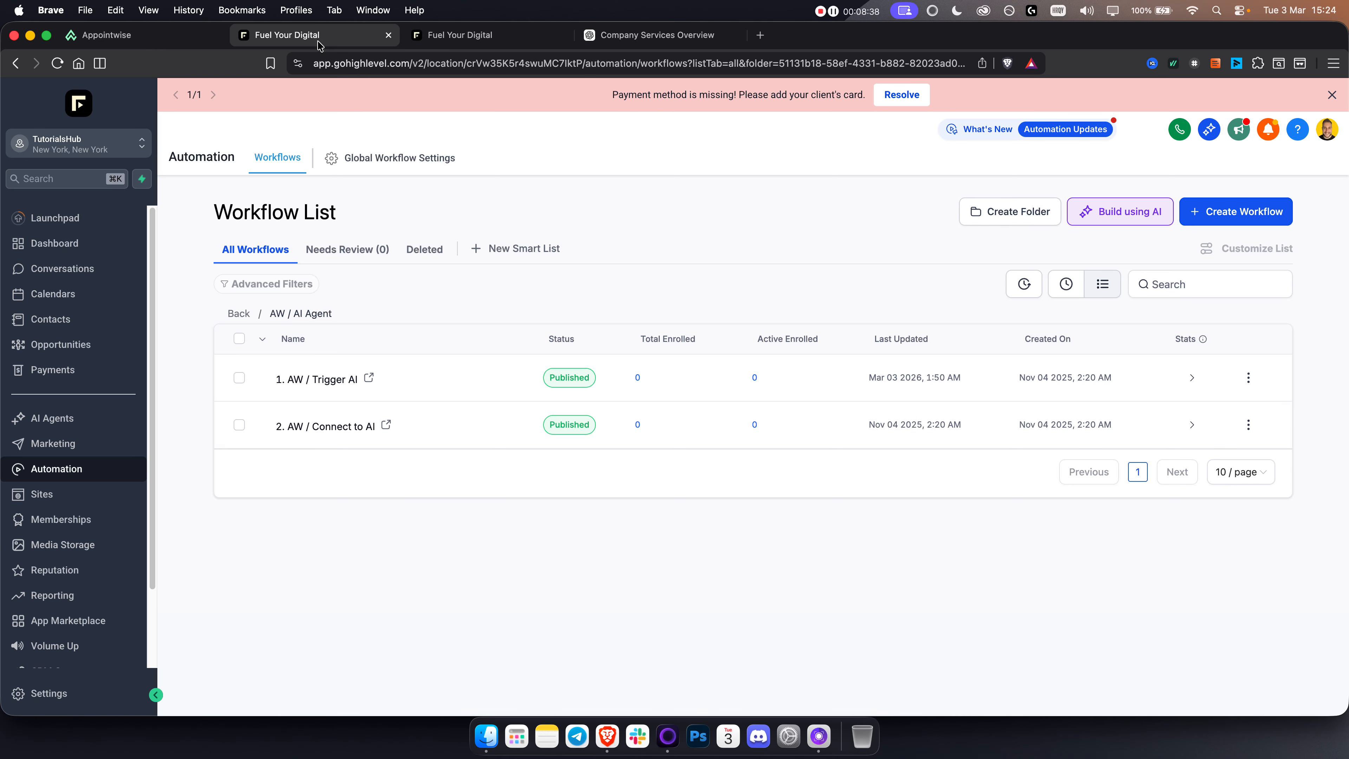
click(314, 379)
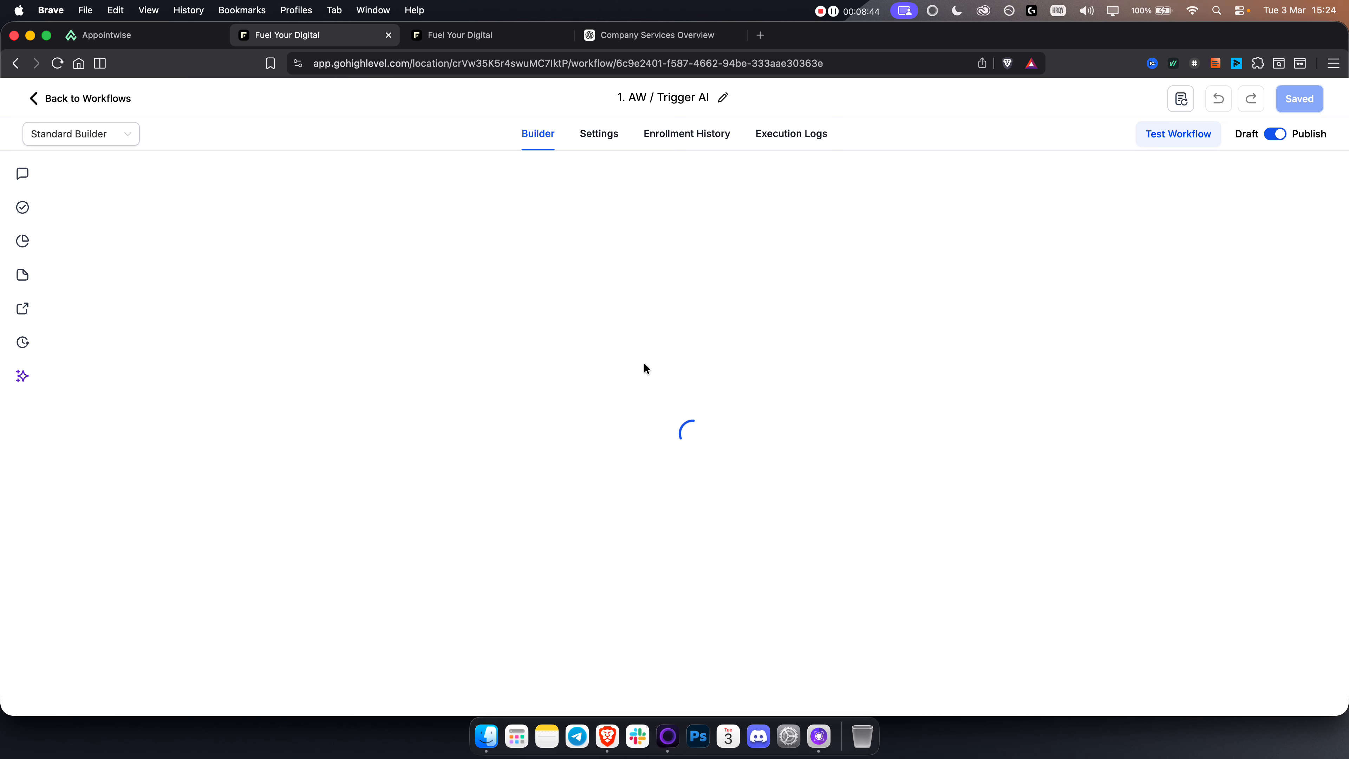
drag(680, 251, 647, 212)
scroll(769, 466, up, 3)
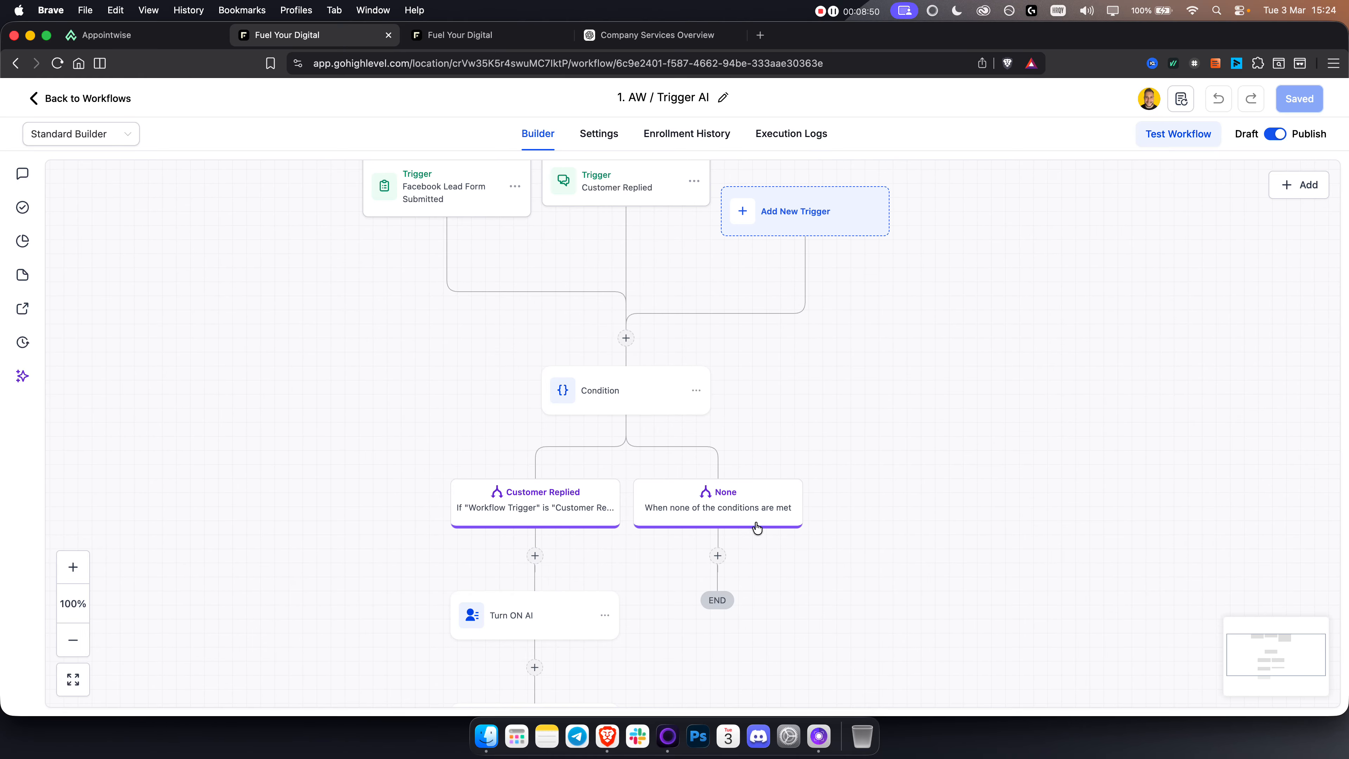
click(696, 392)
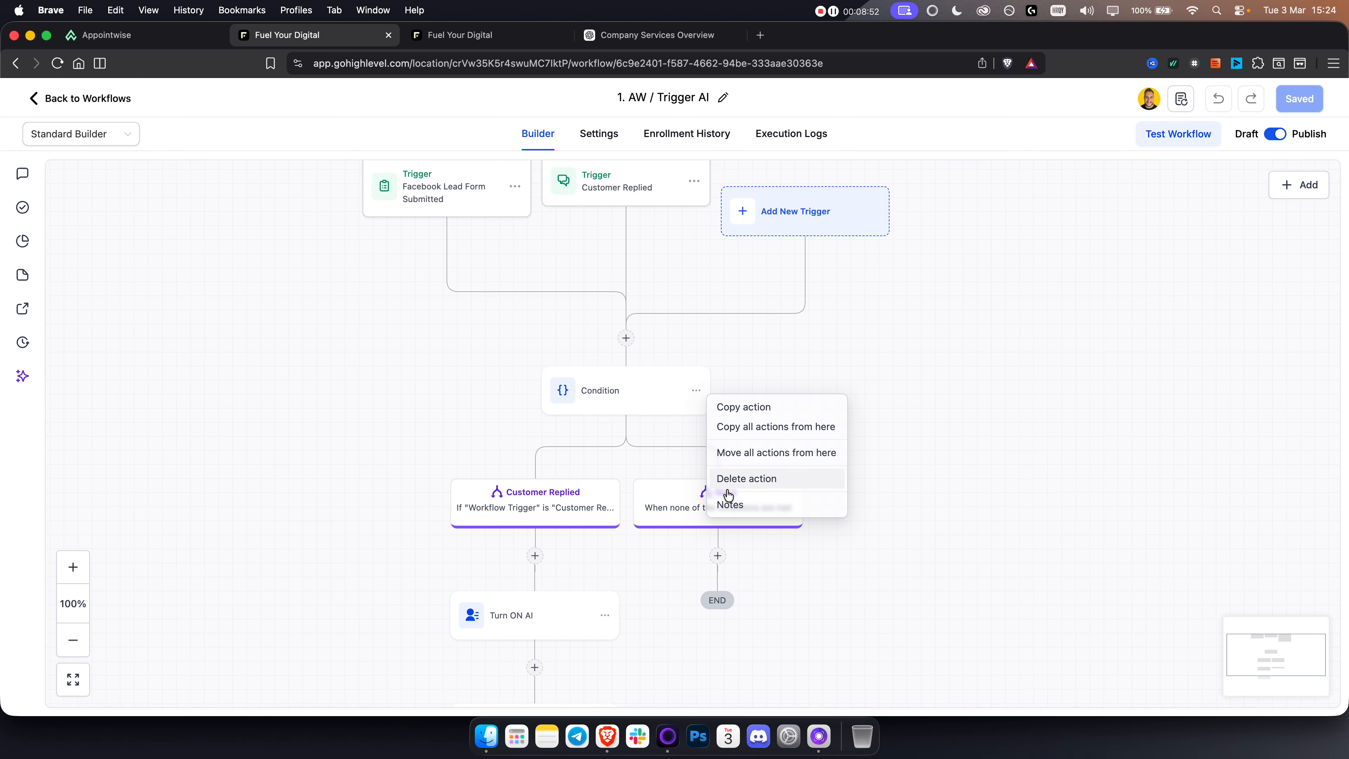
click(731, 504)
click(888, 640)
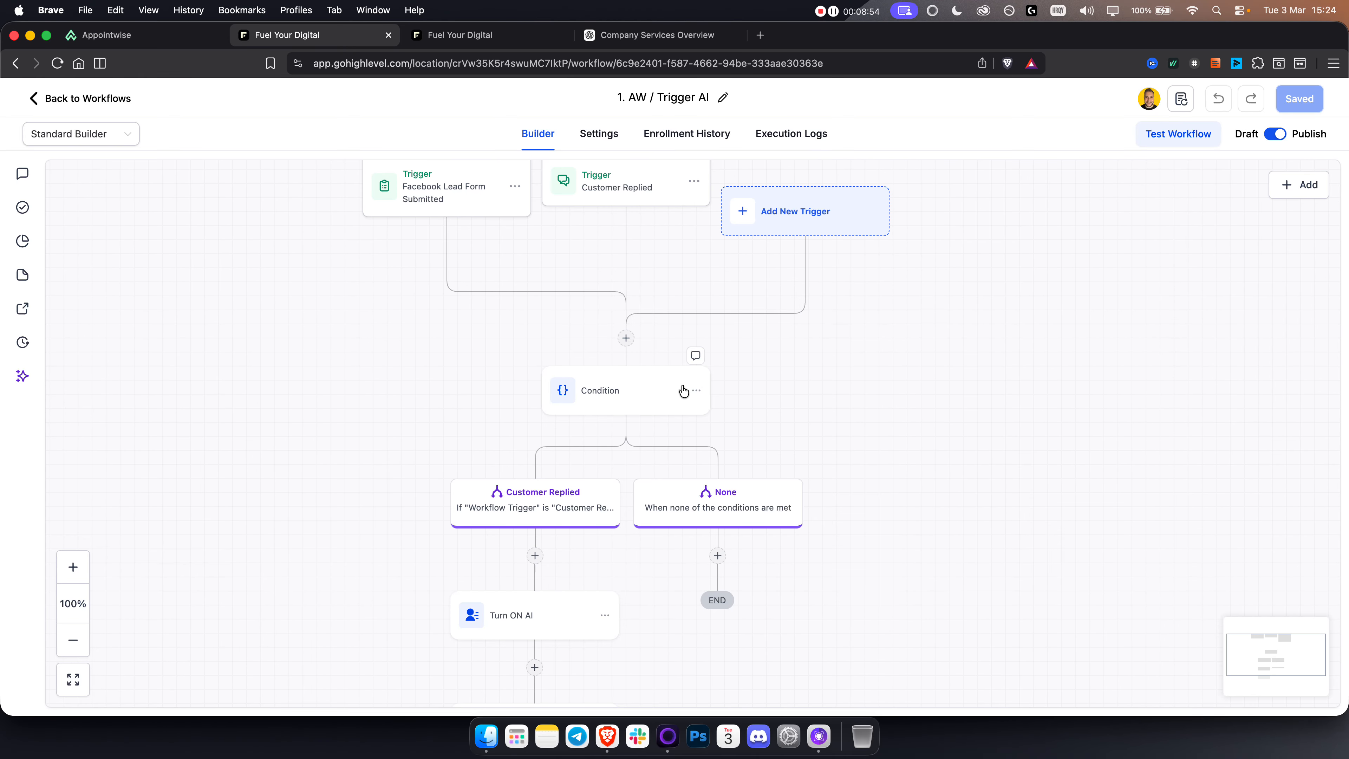
Step: Delete the Condition action from the workflow, and leave the builder without saving the changes
click(695, 391)
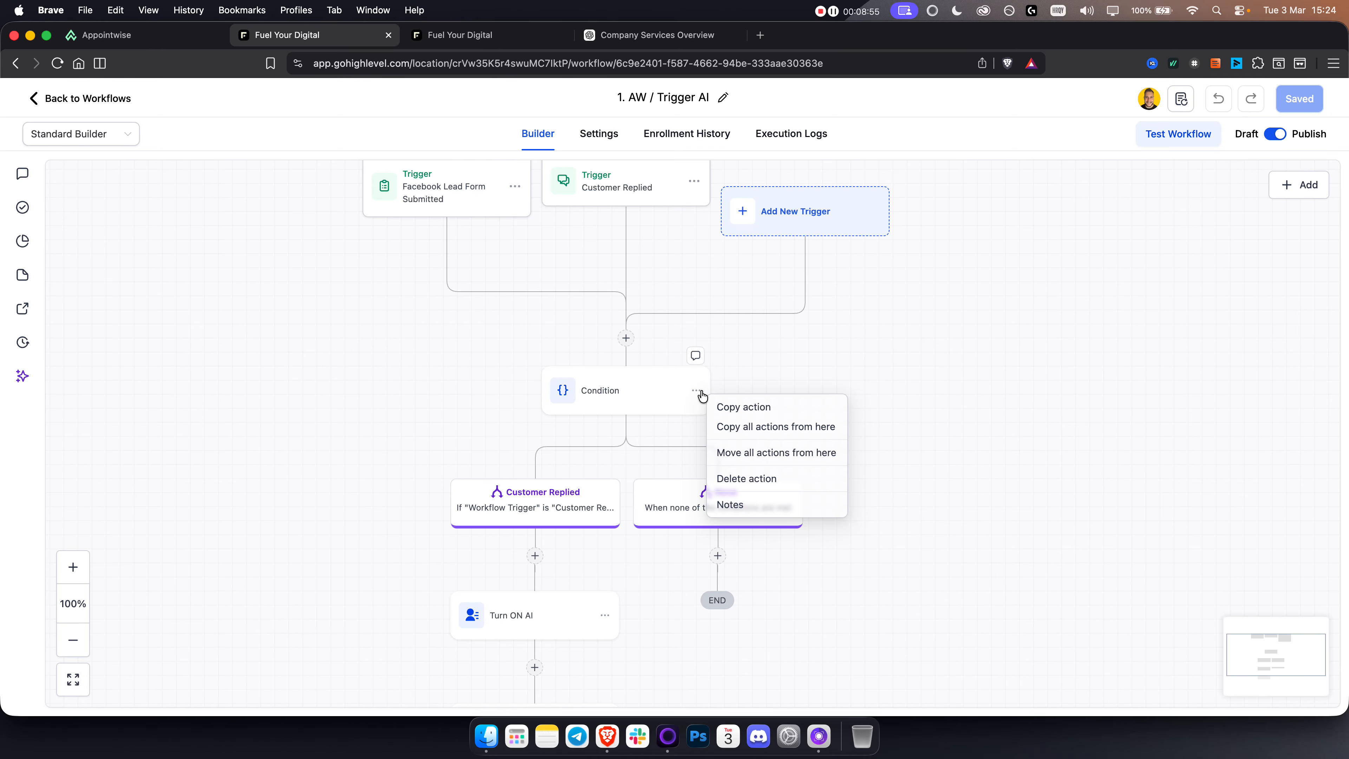
click(746, 478)
click(829, 449)
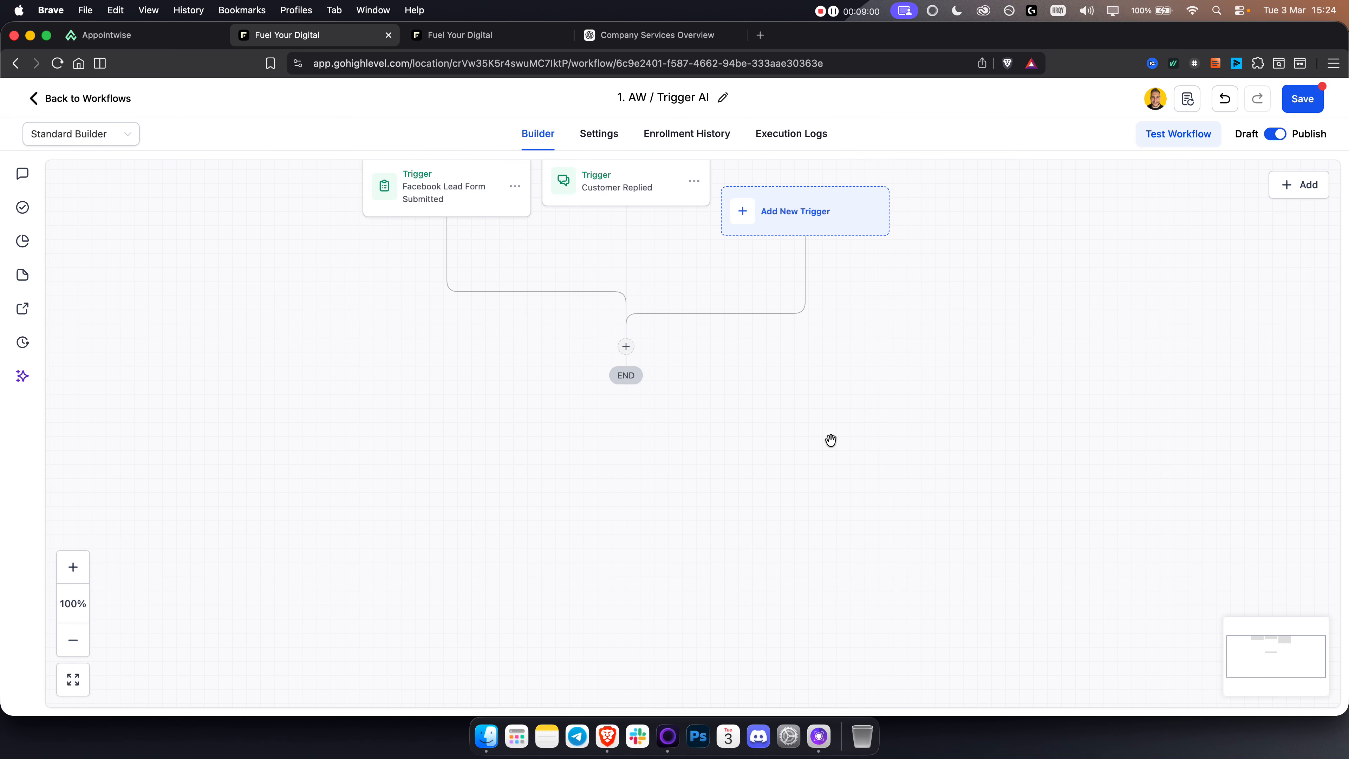
drag(759, 361, 729, 460)
click(104, 99)
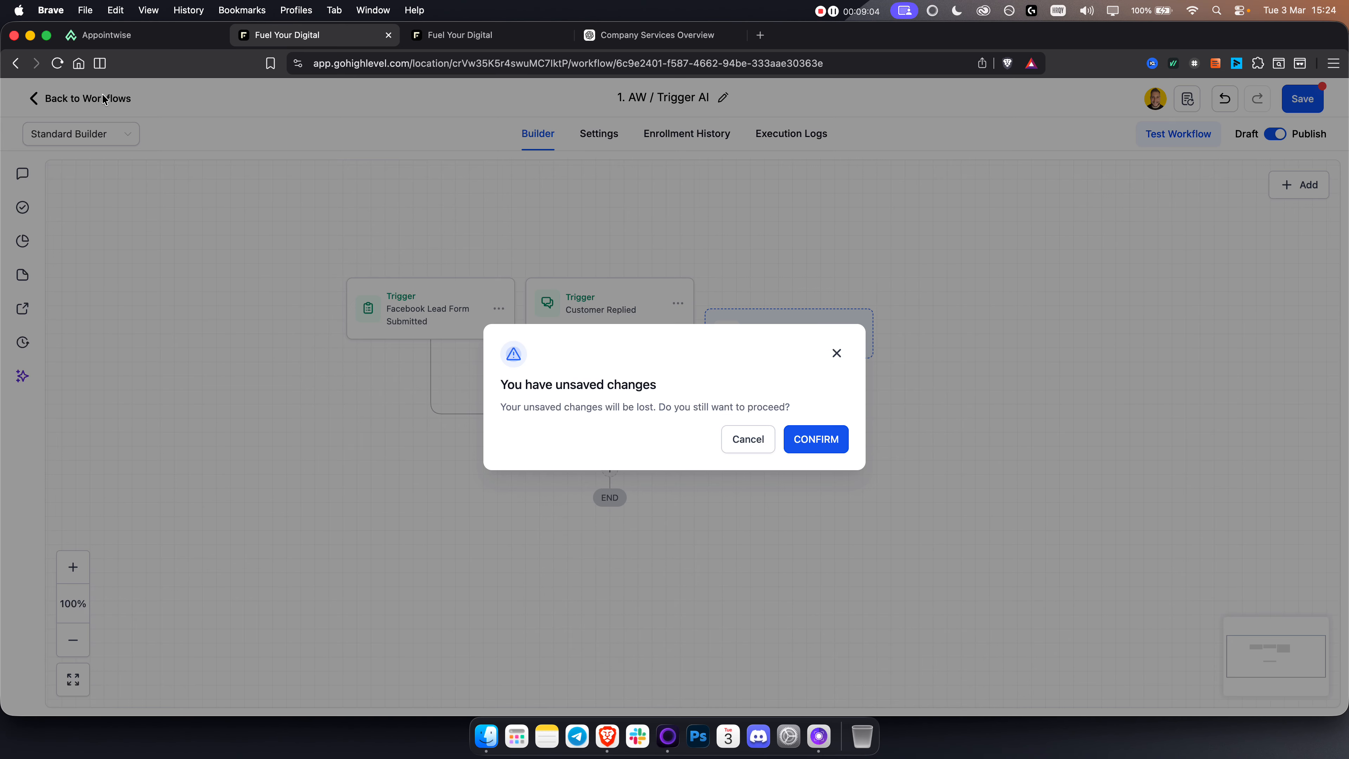
click(811, 449)
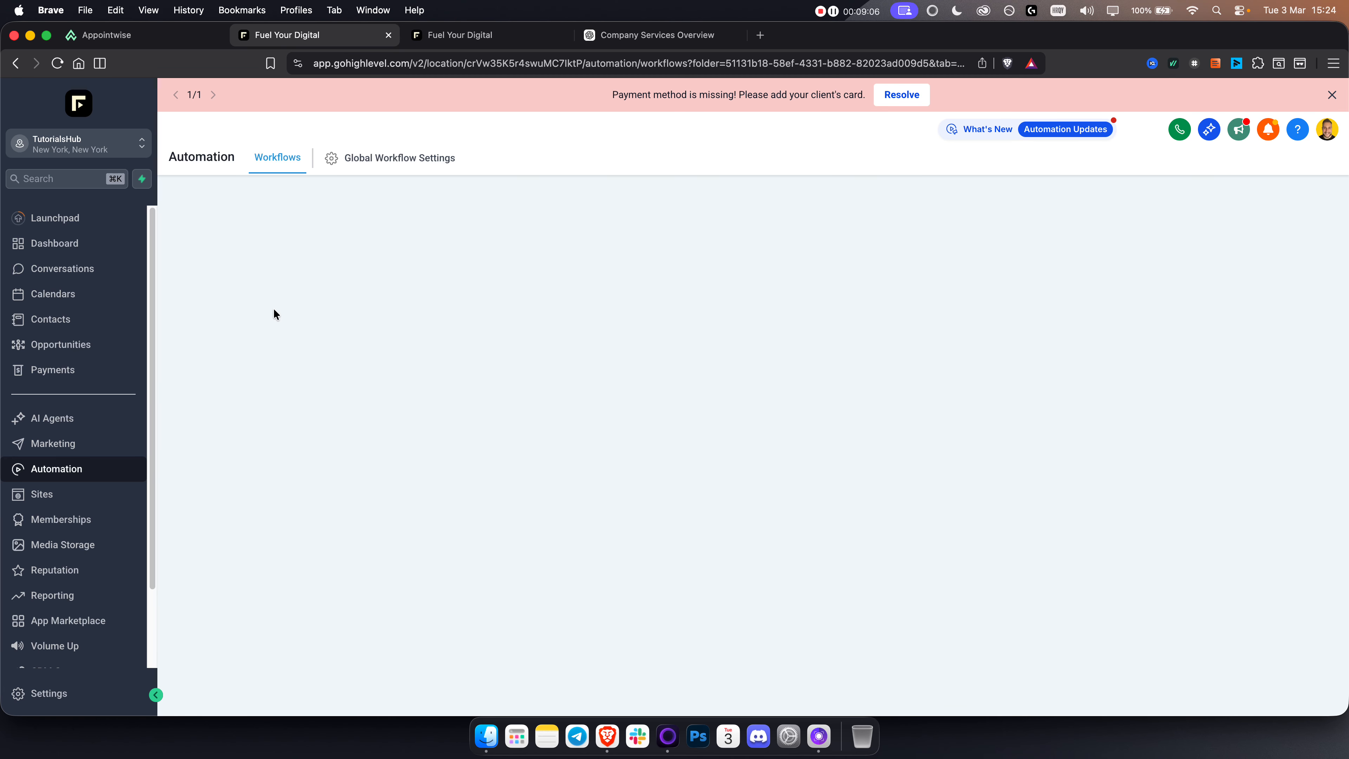
Step: Reopen the 1. AW / Trigger AI workflow and set the Customer Replied trigger's reply channel to Instagram DM
click(325, 381)
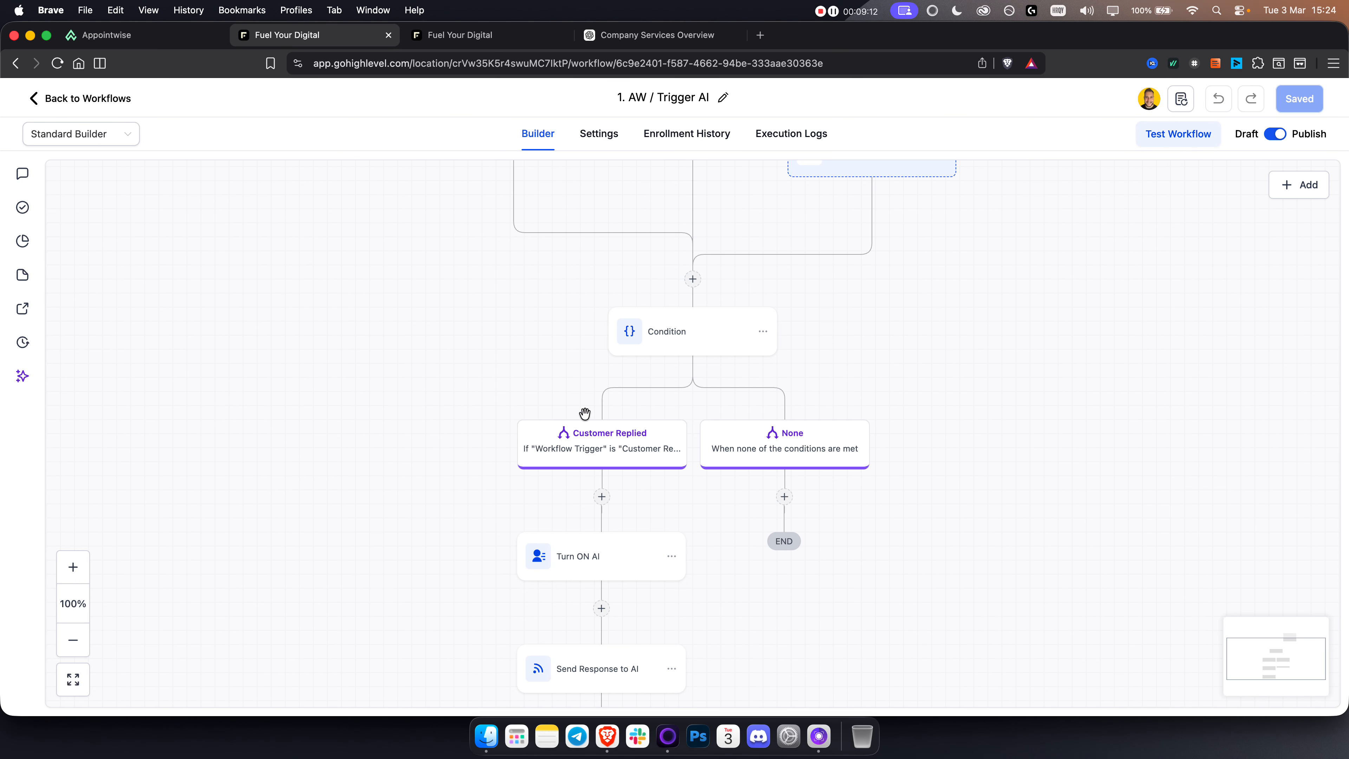
drag(933, 578, 956, 476)
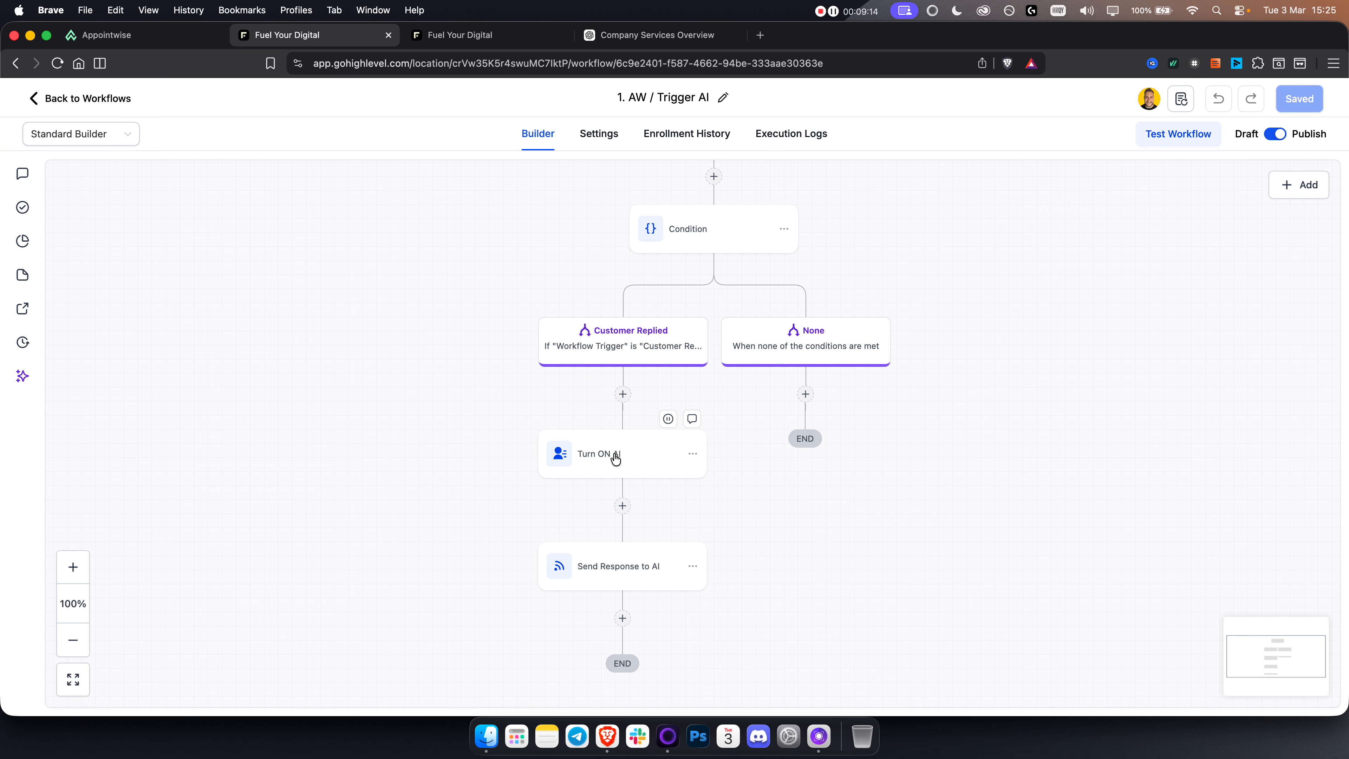
drag(981, 256, 958, 485)
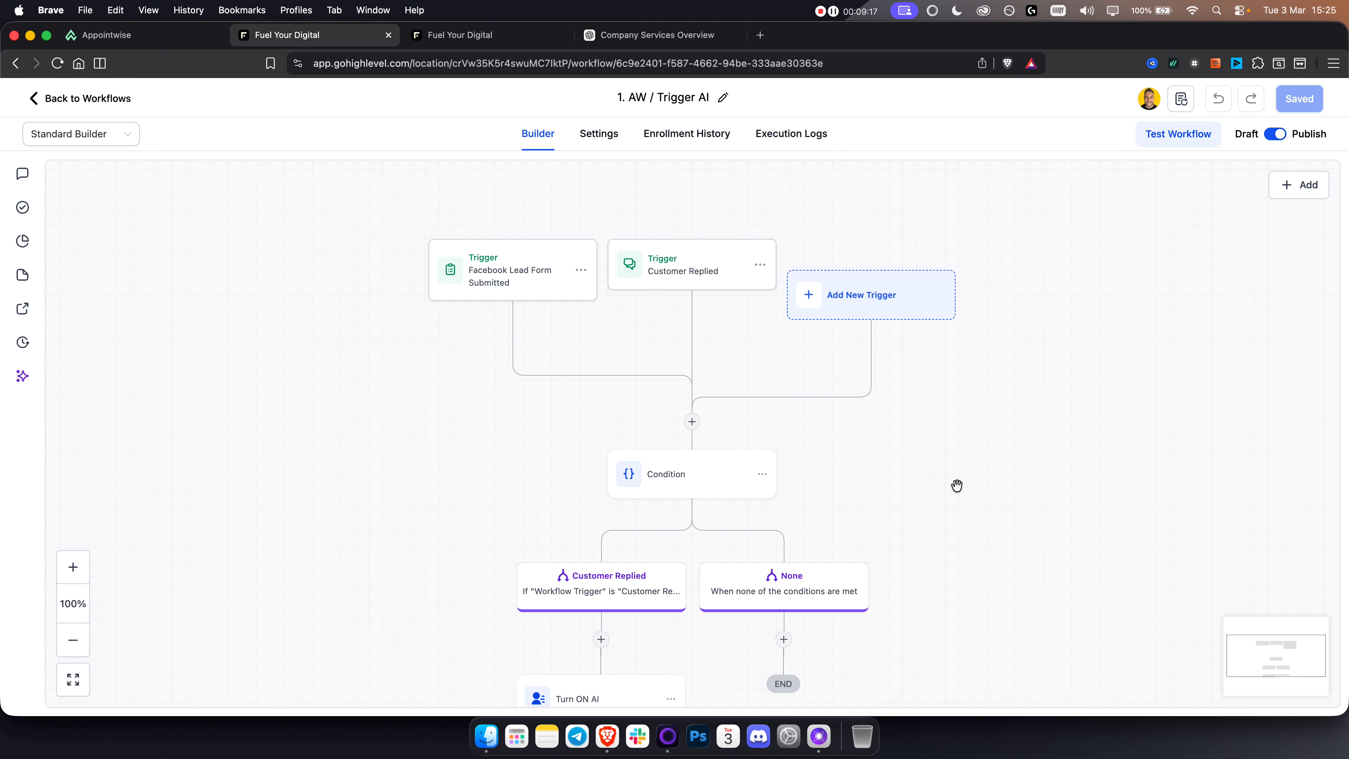
click(694, 272)
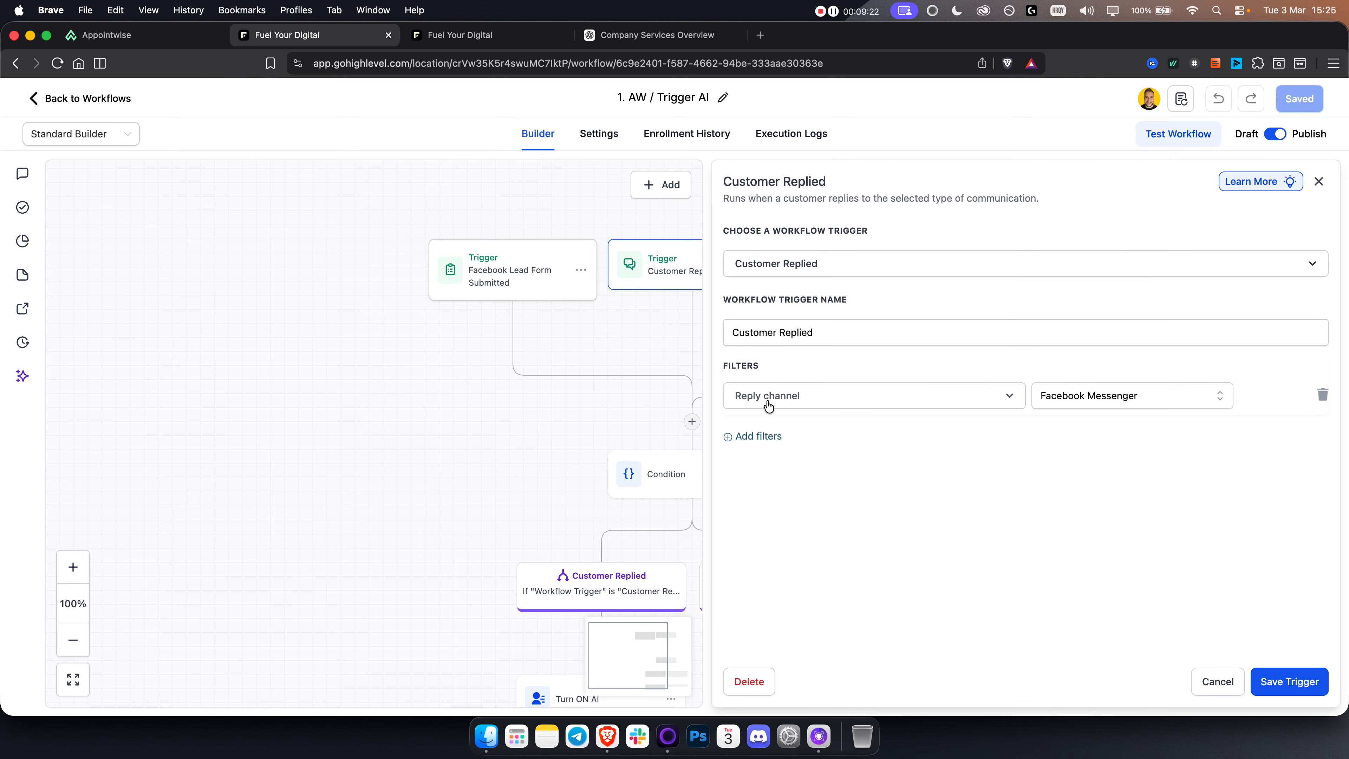
click(1107, 399)
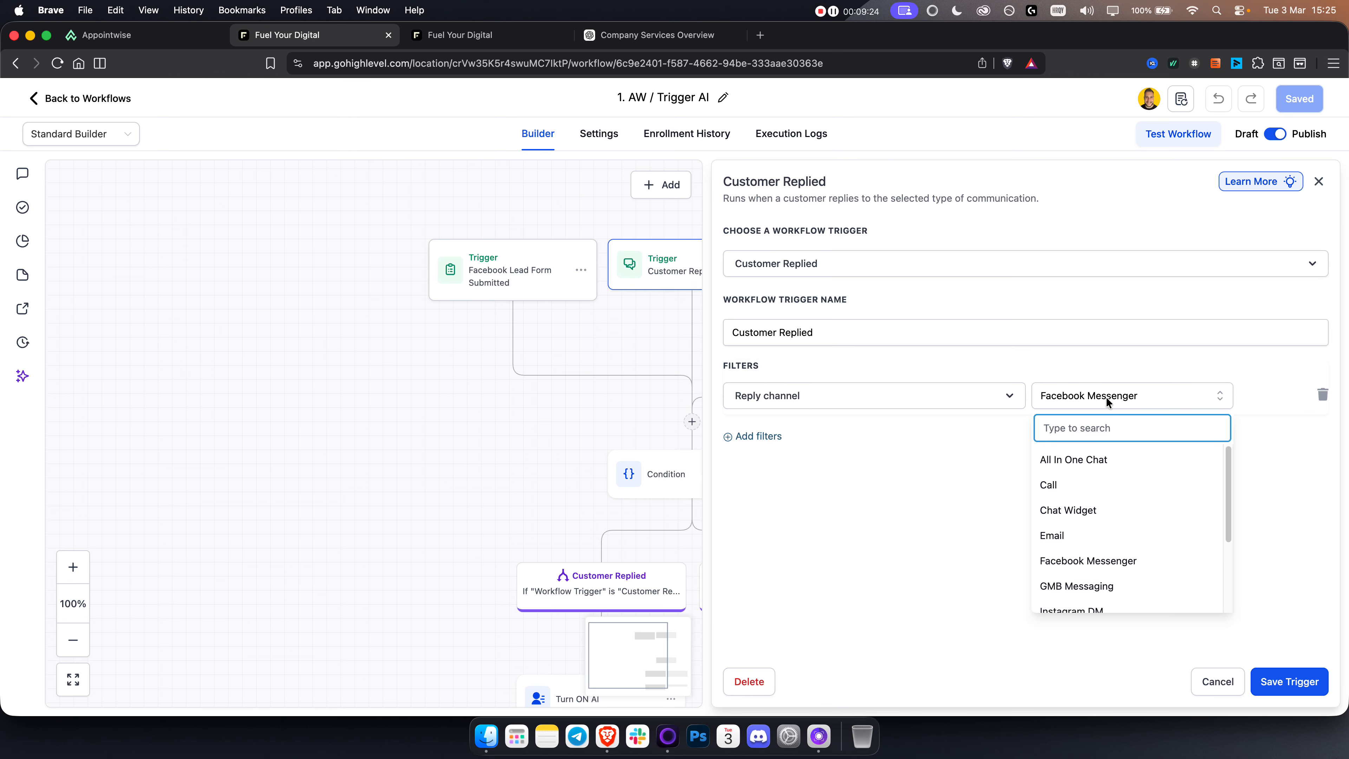
text(in)
click(1106, 506)
click(1280, 685)
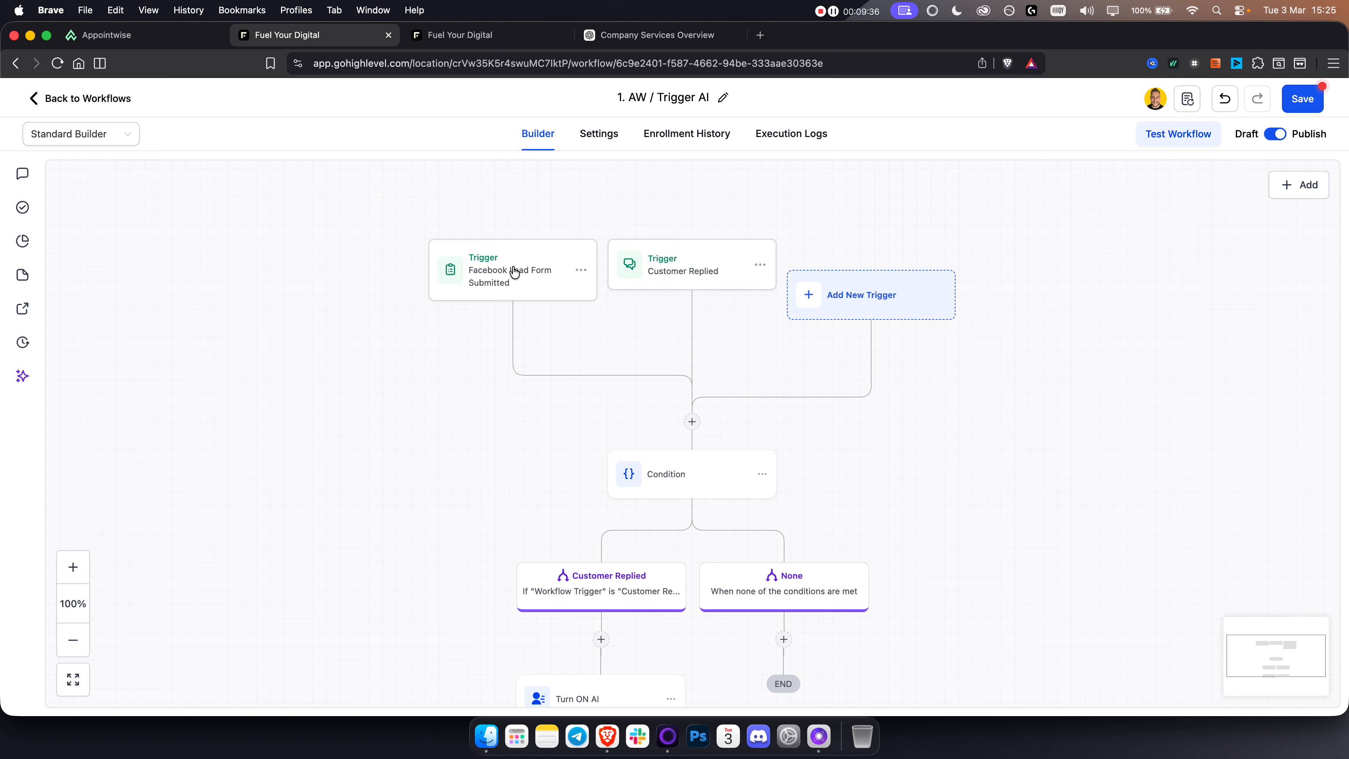
Step: Delete the Facebook Lead Form Submitted trigger from the workflow
click(579, 270)
click(567, 341)
click(819, 439)
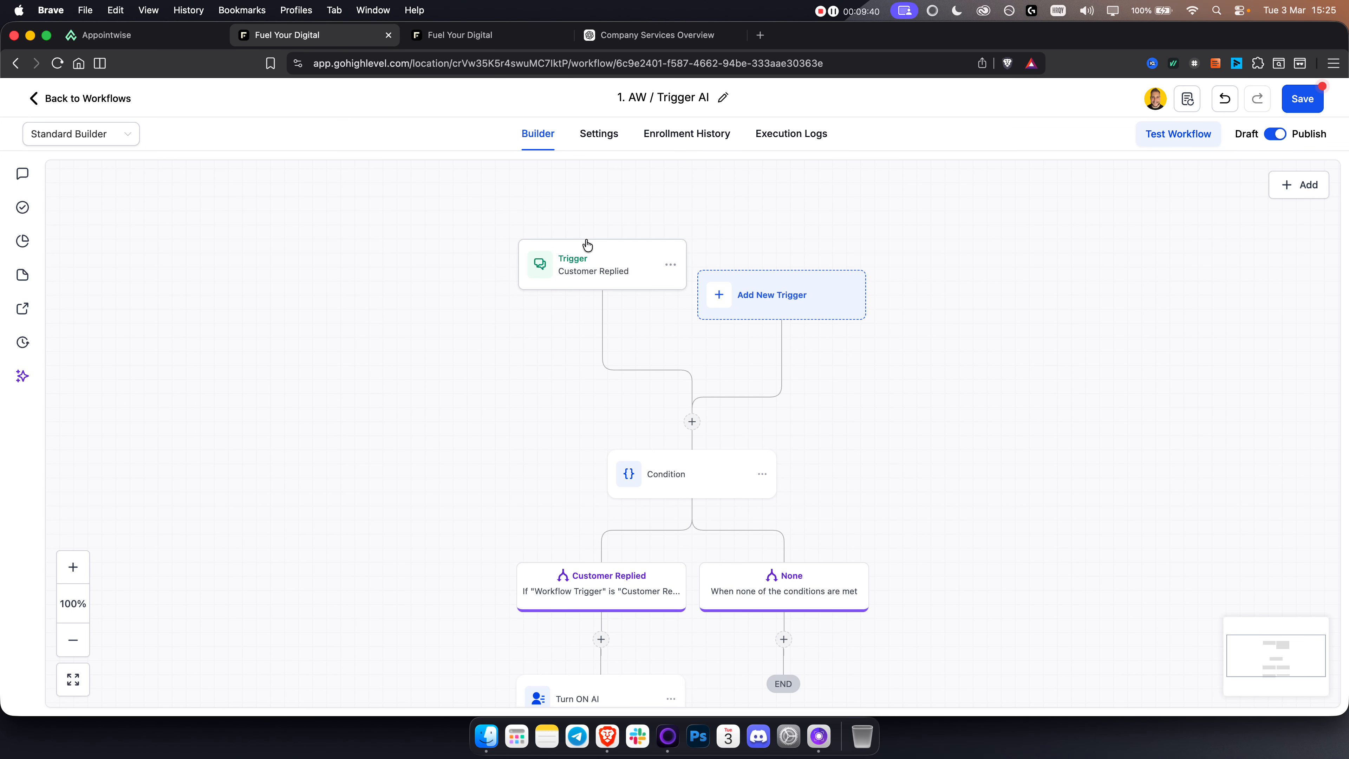
Step: Insert an Add Contact Tag action between the trigger and the Condition, and start choosing its tag
click(691, 421)
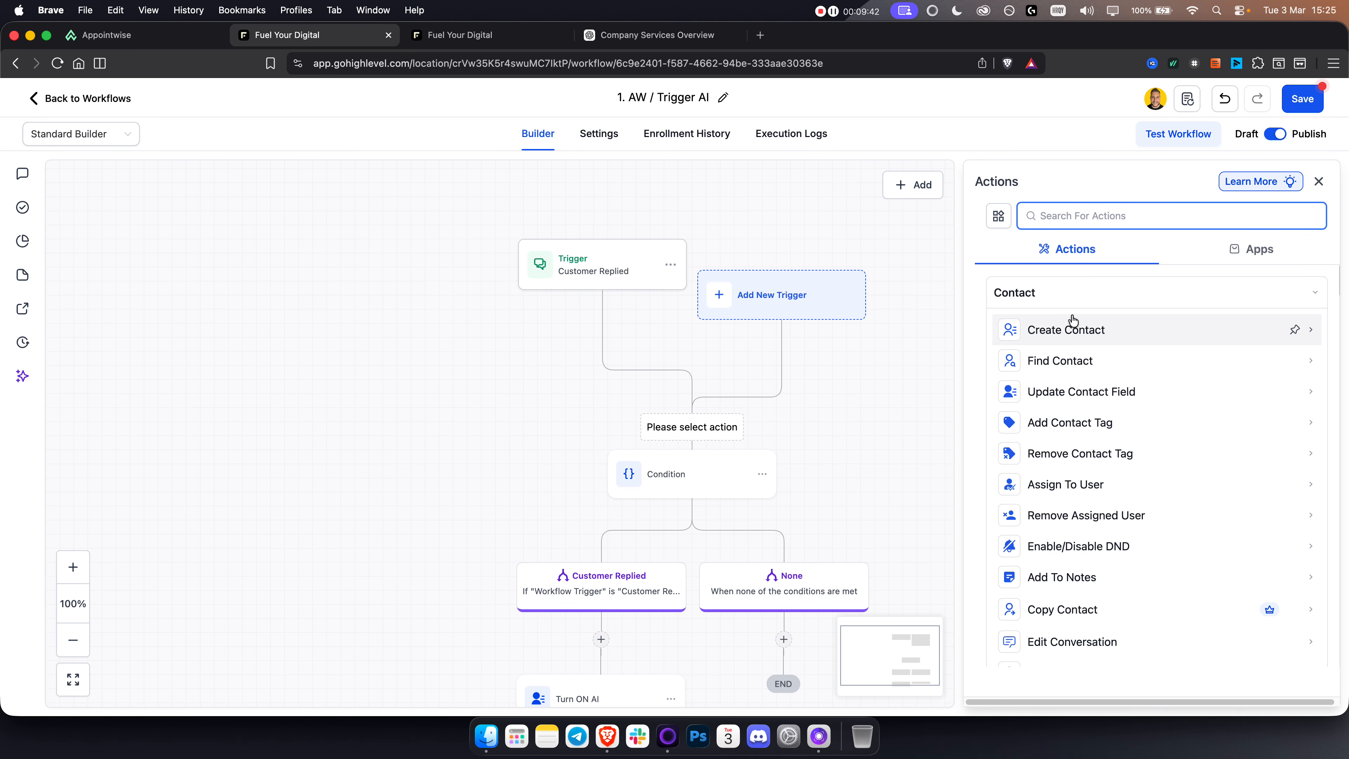
text(tag)
click(1072, 331)
click(1037, 329)
Step: Switch to Appointwise and copy the GHL tag of the Fuel Your Digital Elite AI Sales Agent
click(206, 46)
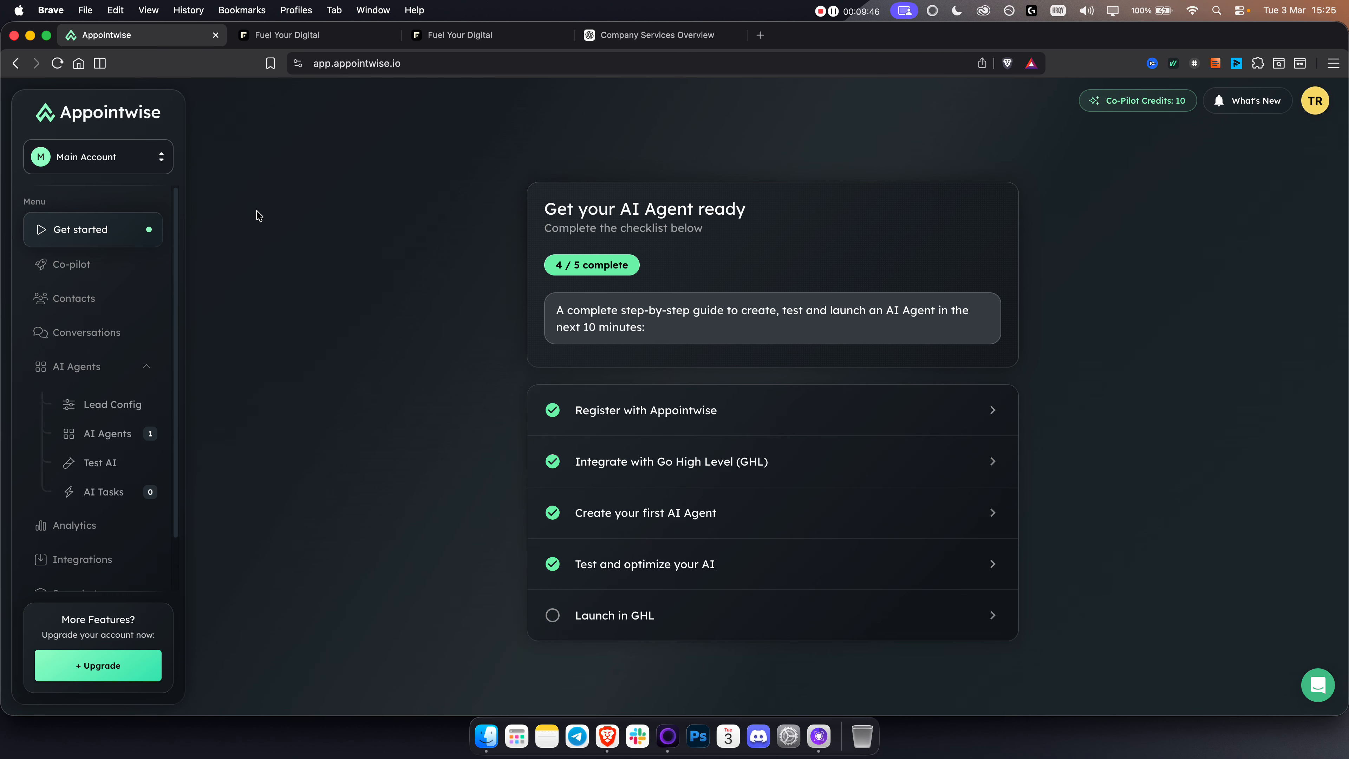
click(94, 435)
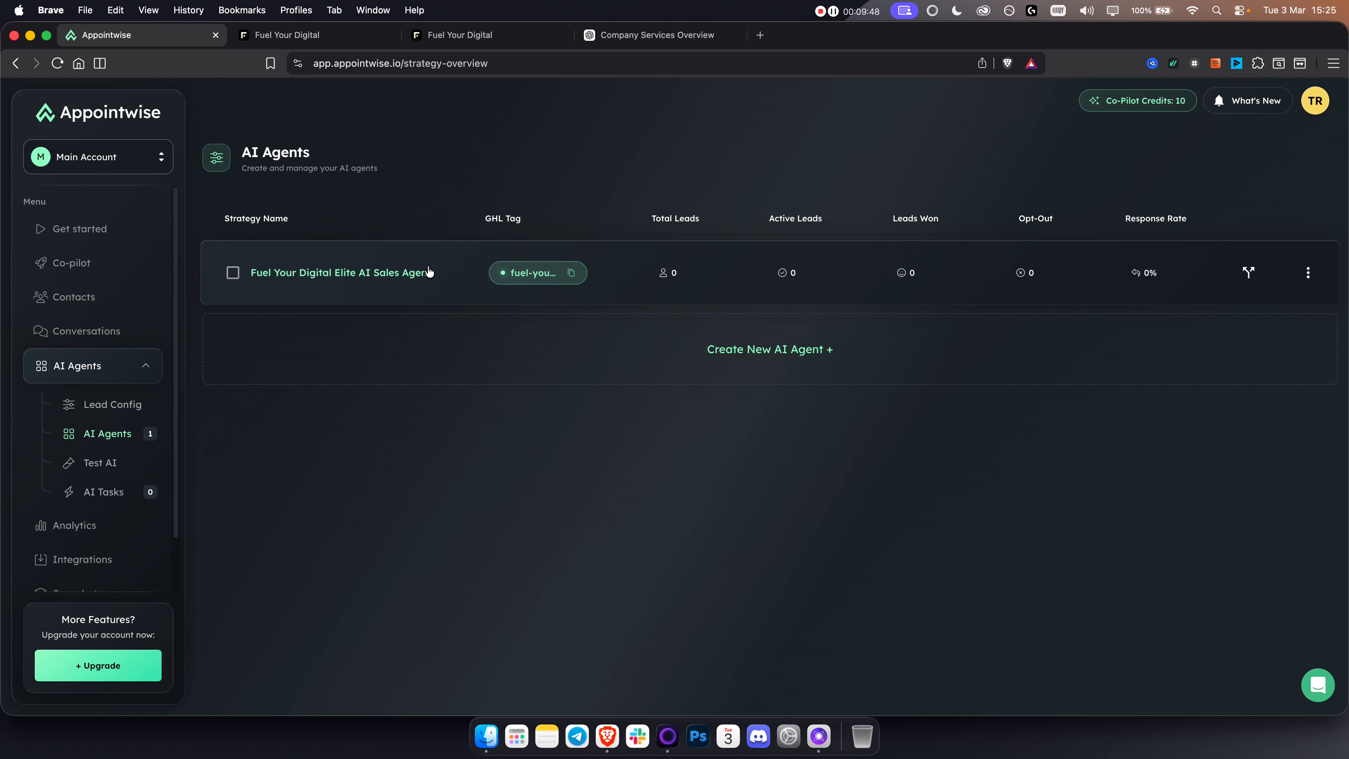
click(572, 275)
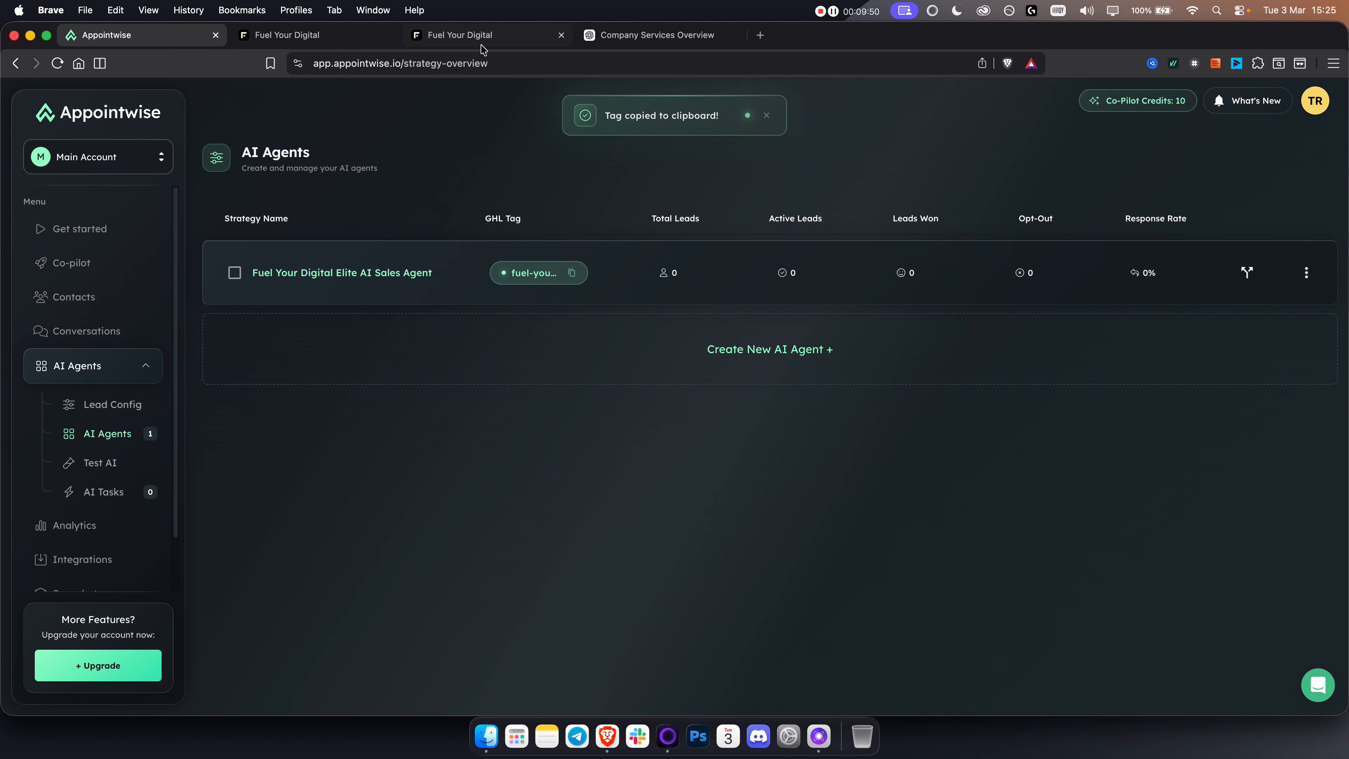
Step: Switch back to GoHighLevel, set the contact tag to fuel-your-digital and save the action
click(296, 41)
click(1086, 332)
key(ctrl+v)
key(Return)
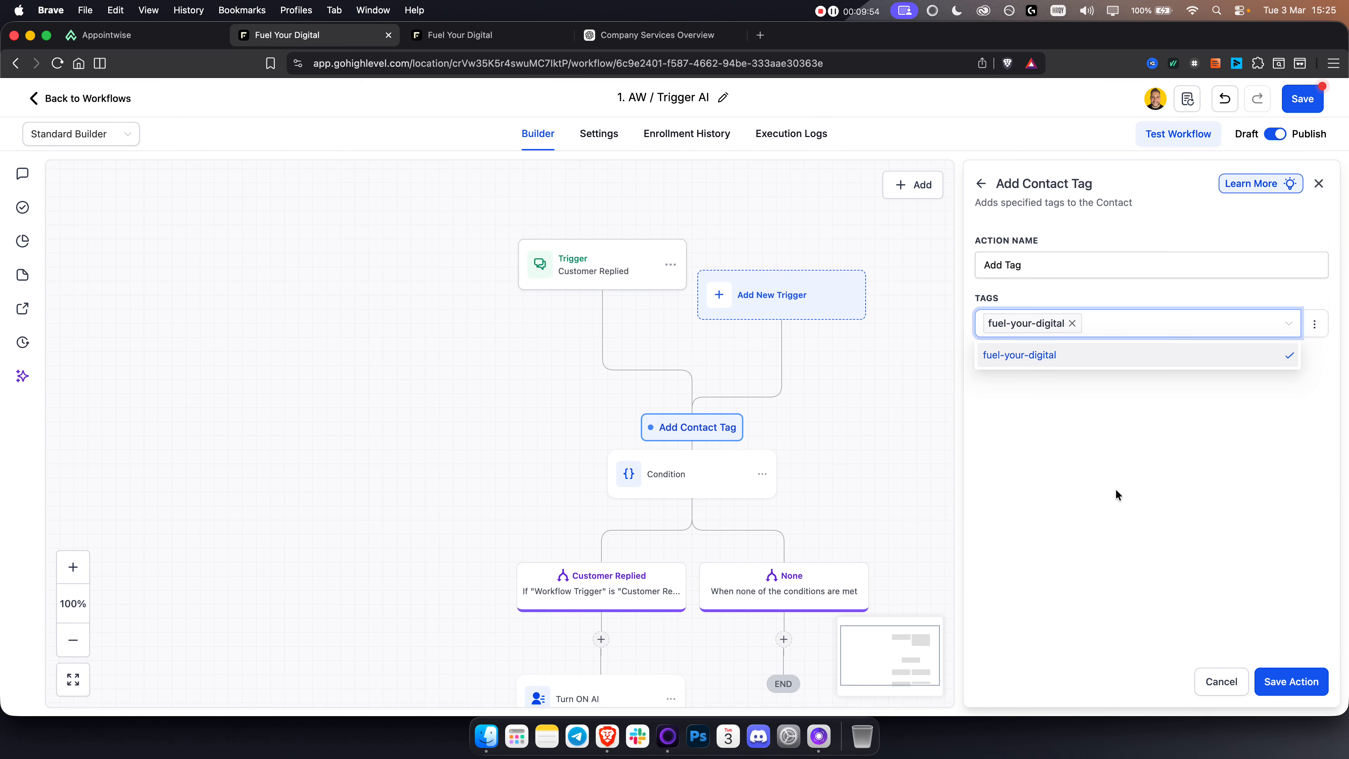
click(1291, 681)
Step: Check the settings of the Customer Replied trigger and the Add Tag action, and save each as is
drag(879, 511, 888, 410)
drag(613, 201, 616, 251)
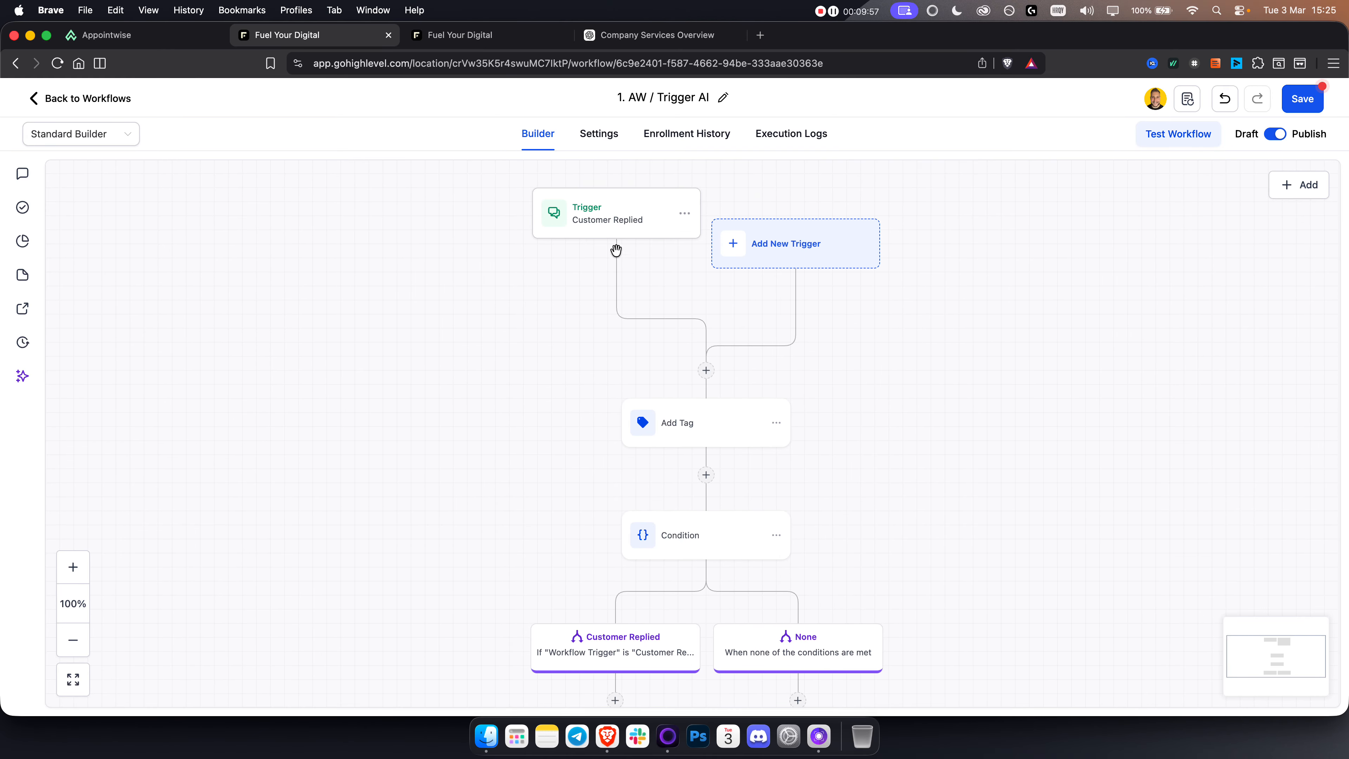
click(592, 217)
click(1303, 689)
click(713, 440)
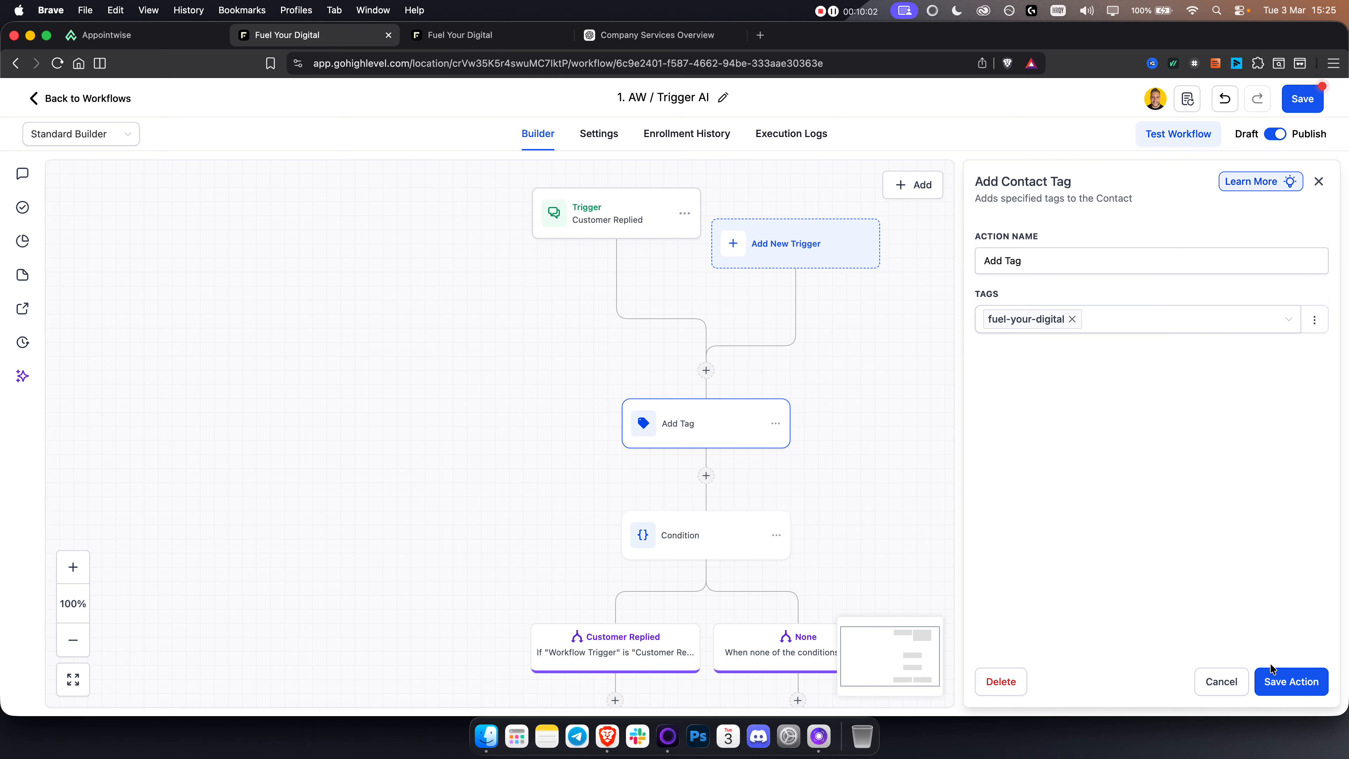
click(1285, 682)
Step: Look through the whole workflow down to the AI actions, and review the trigger's reply channel and the tag settings again
scroll(918, 331, down, 5)
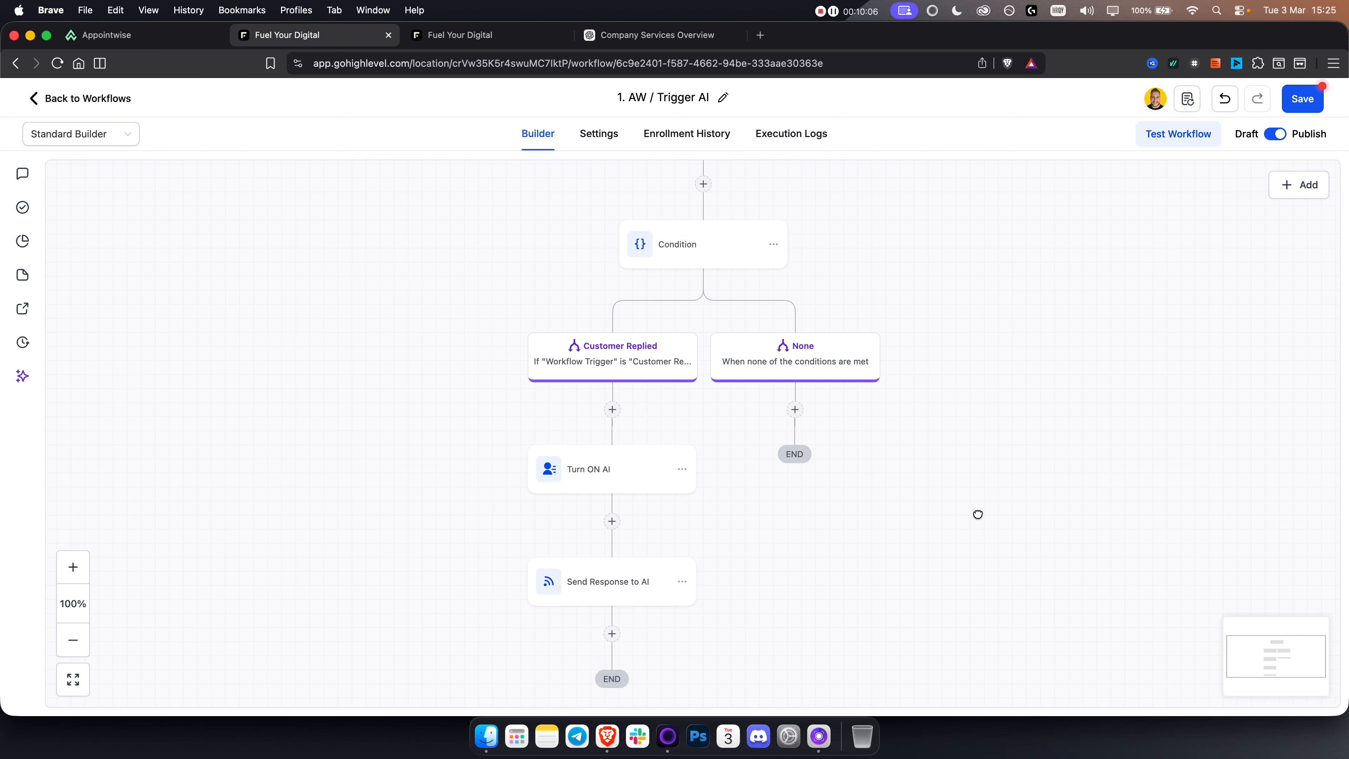
scroll(965, 526, up, 3)
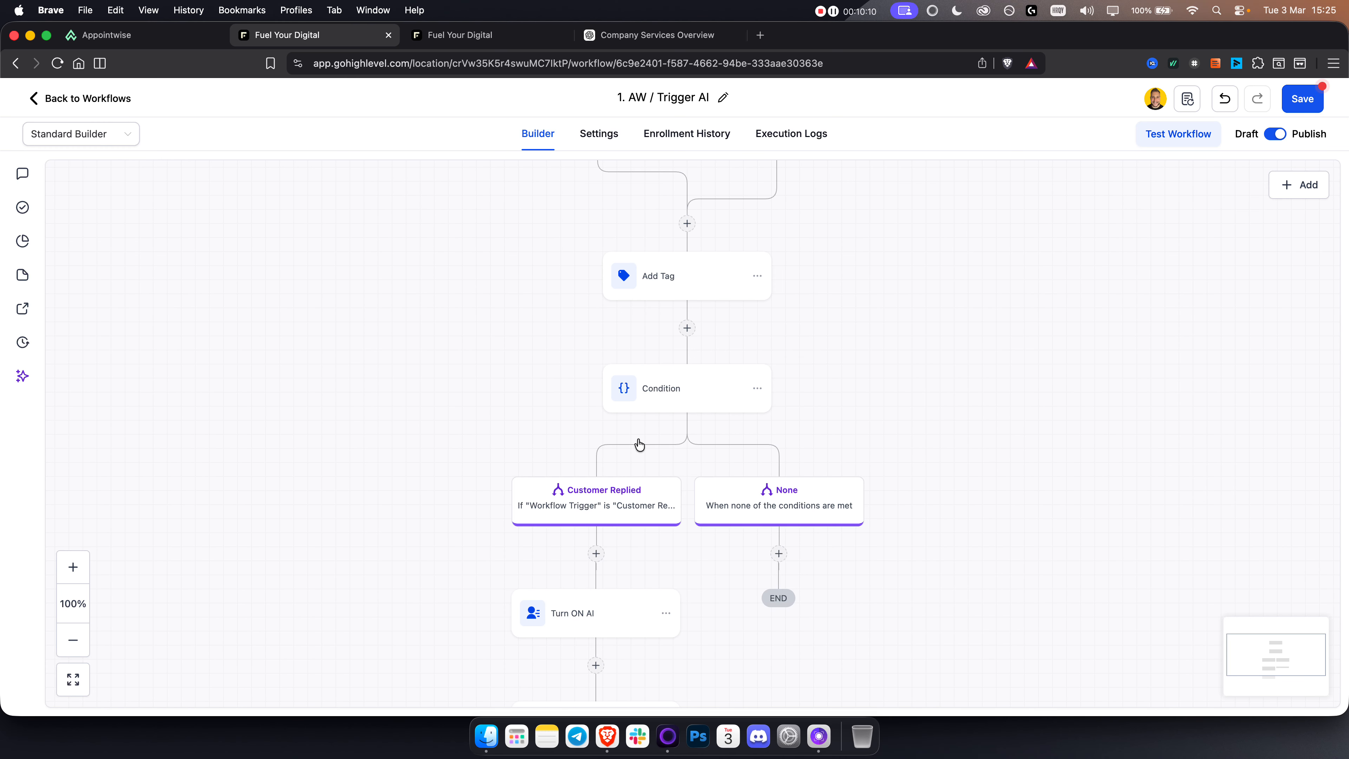
scroll(536, 298, up, 4)
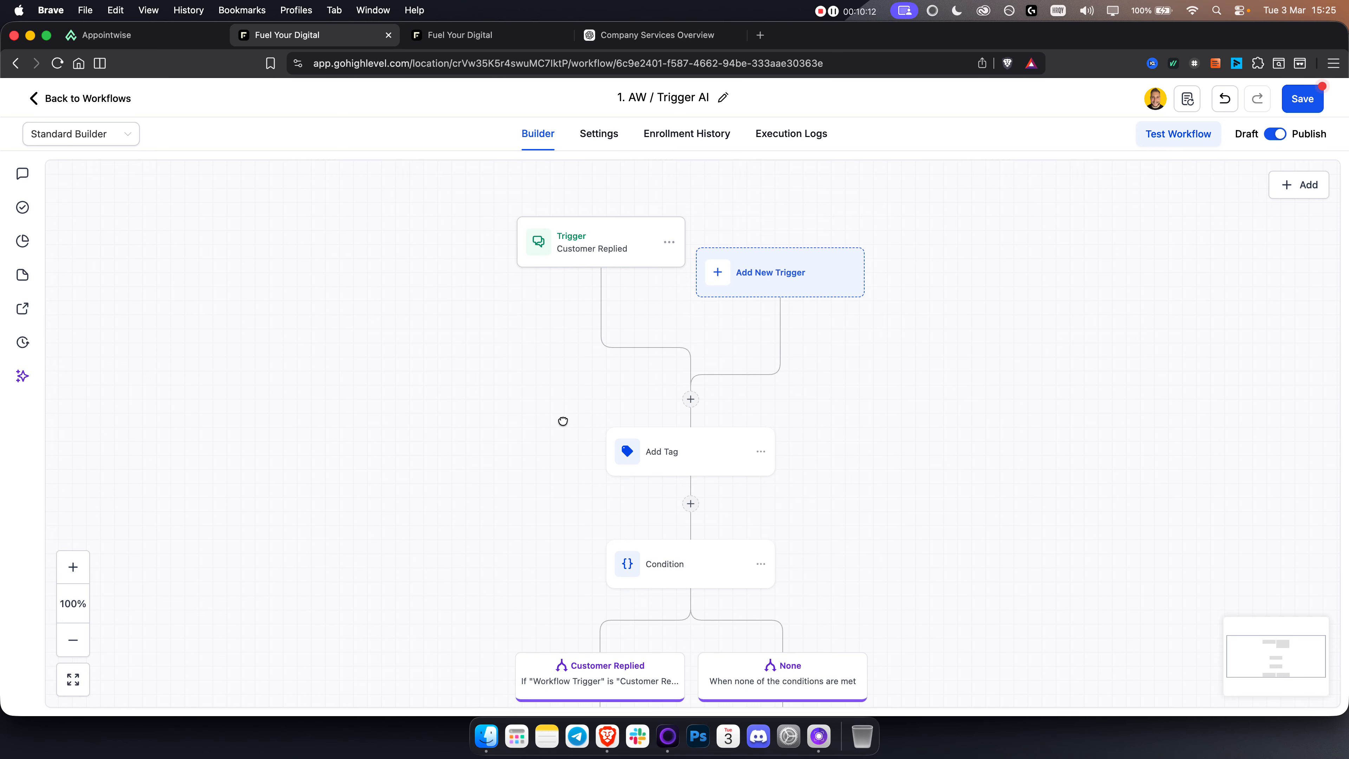
scroll(564, 422, down, 1)
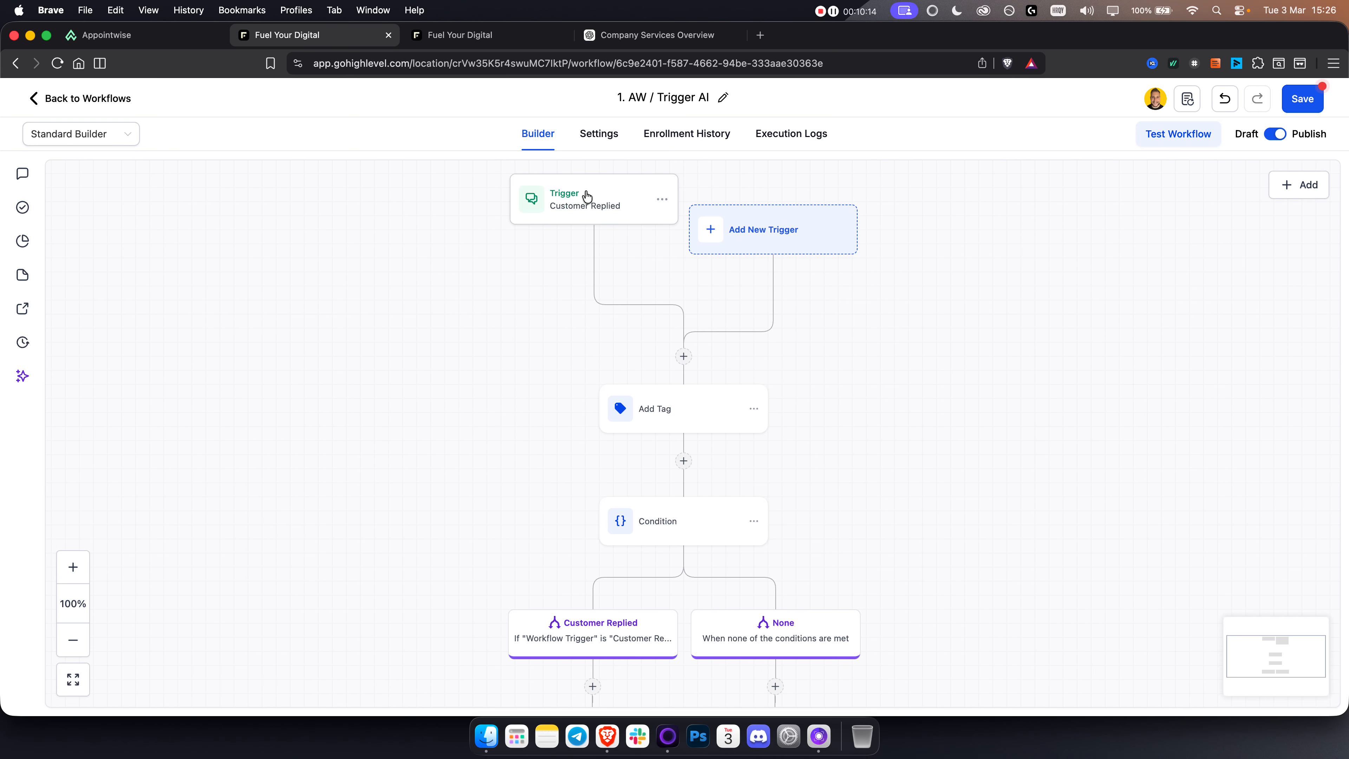
click(603, 208)
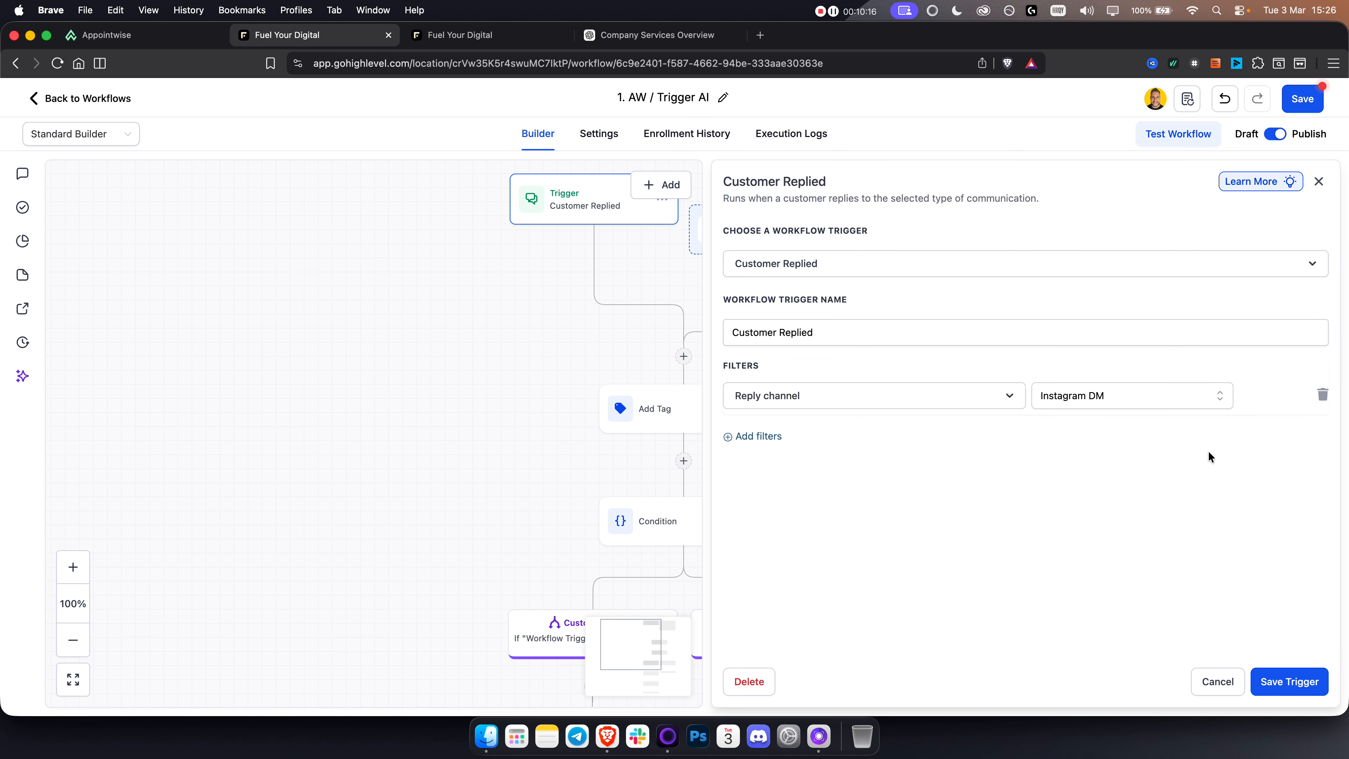
click(1274, 701)
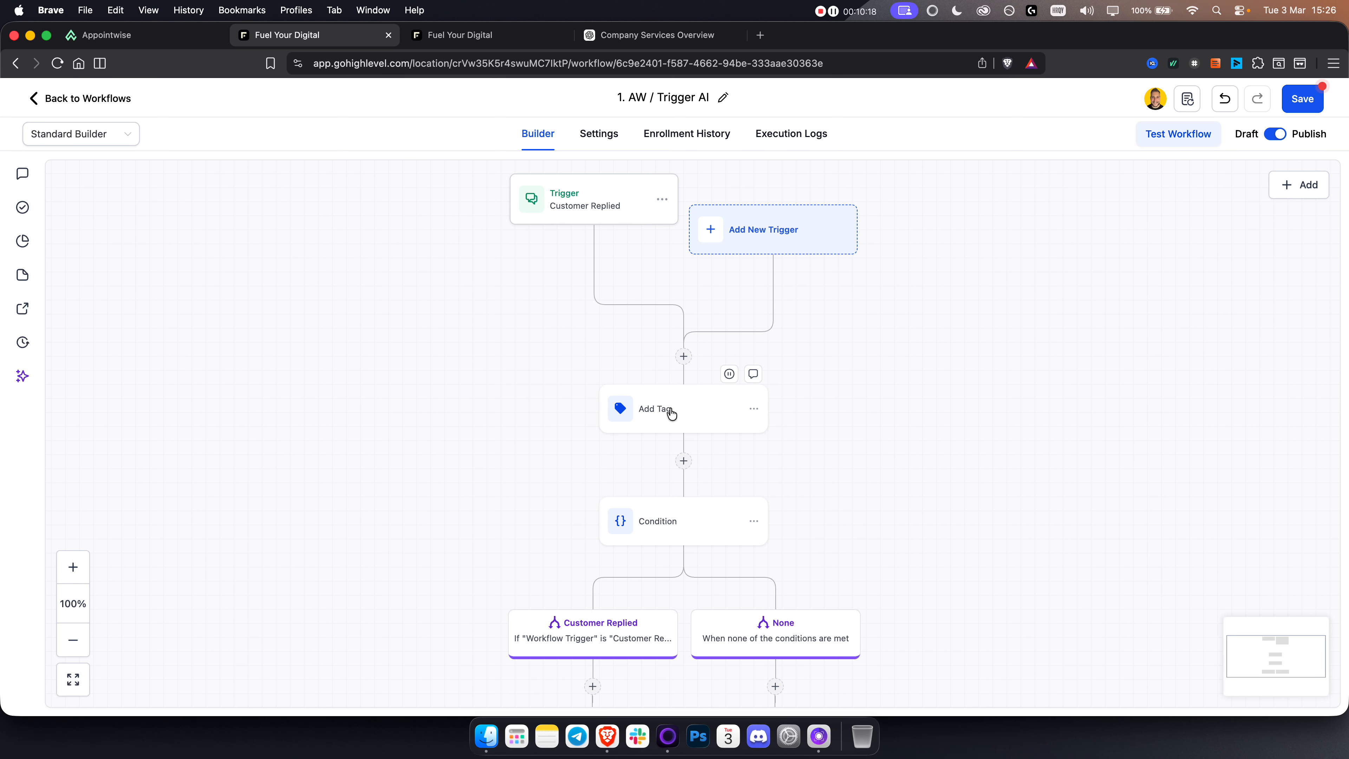
click(670, 413)
click(1301, 681)
scroll(915, 304, down, 7)
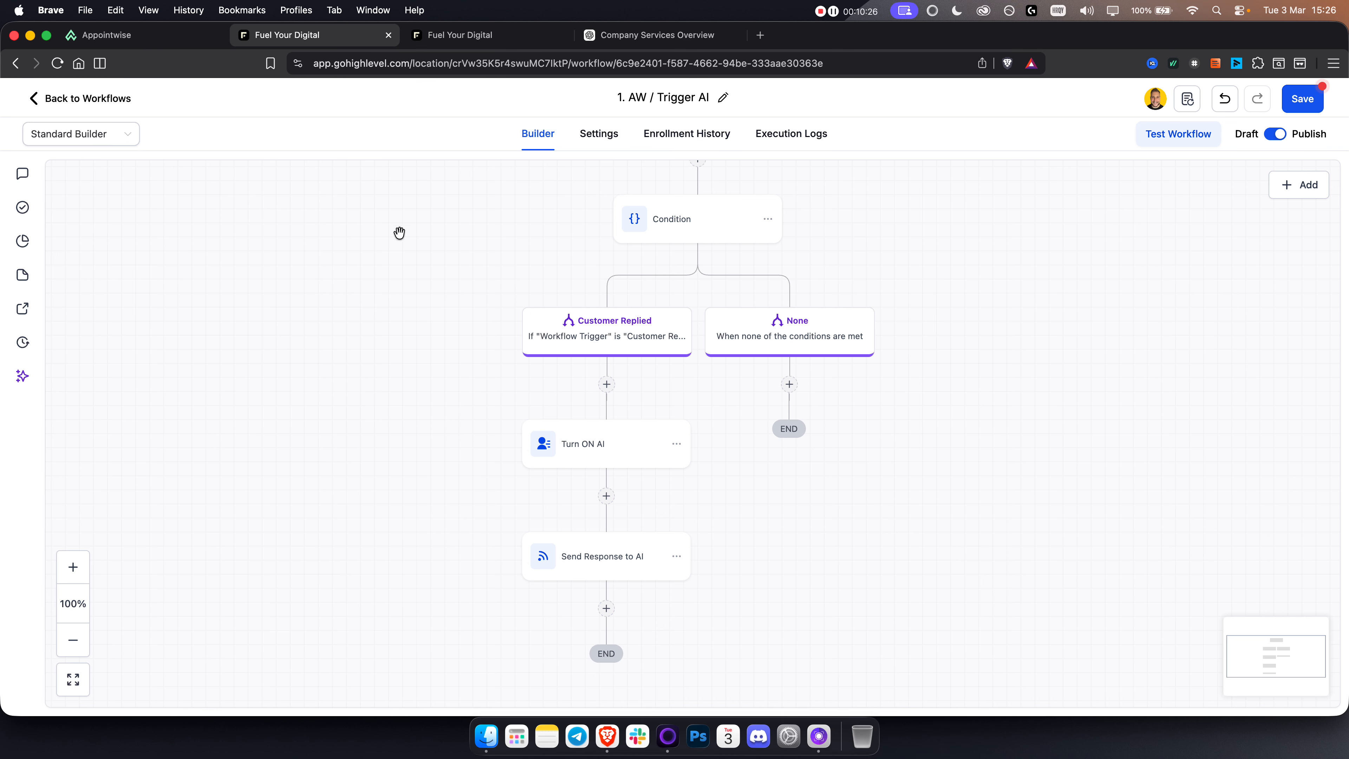
Step: Leave the AW / Trigger AI workflow and return to the workflow list of the AW / AI Agent folder
scroll(408, 479, up, 6)
scroll(412, 404, up, 3)
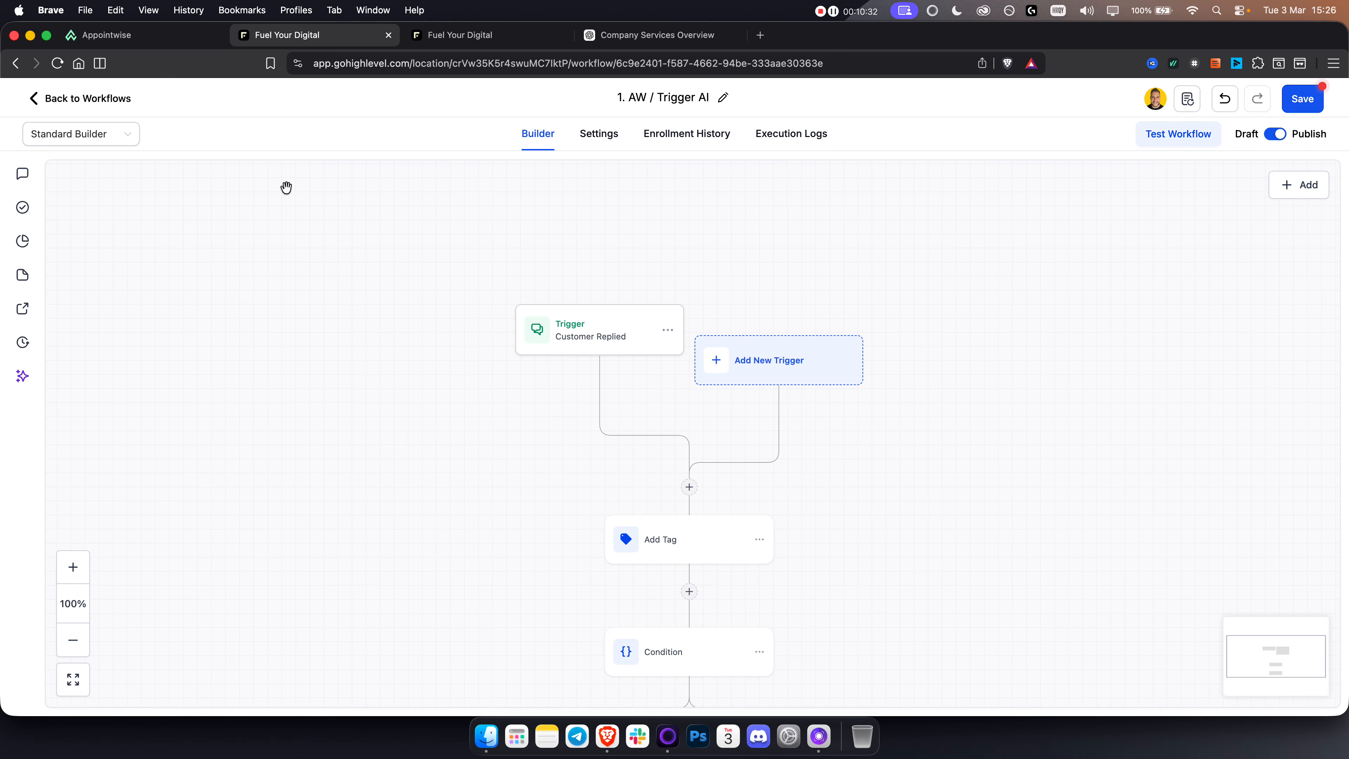
click(53, 107)
click(825, 446)
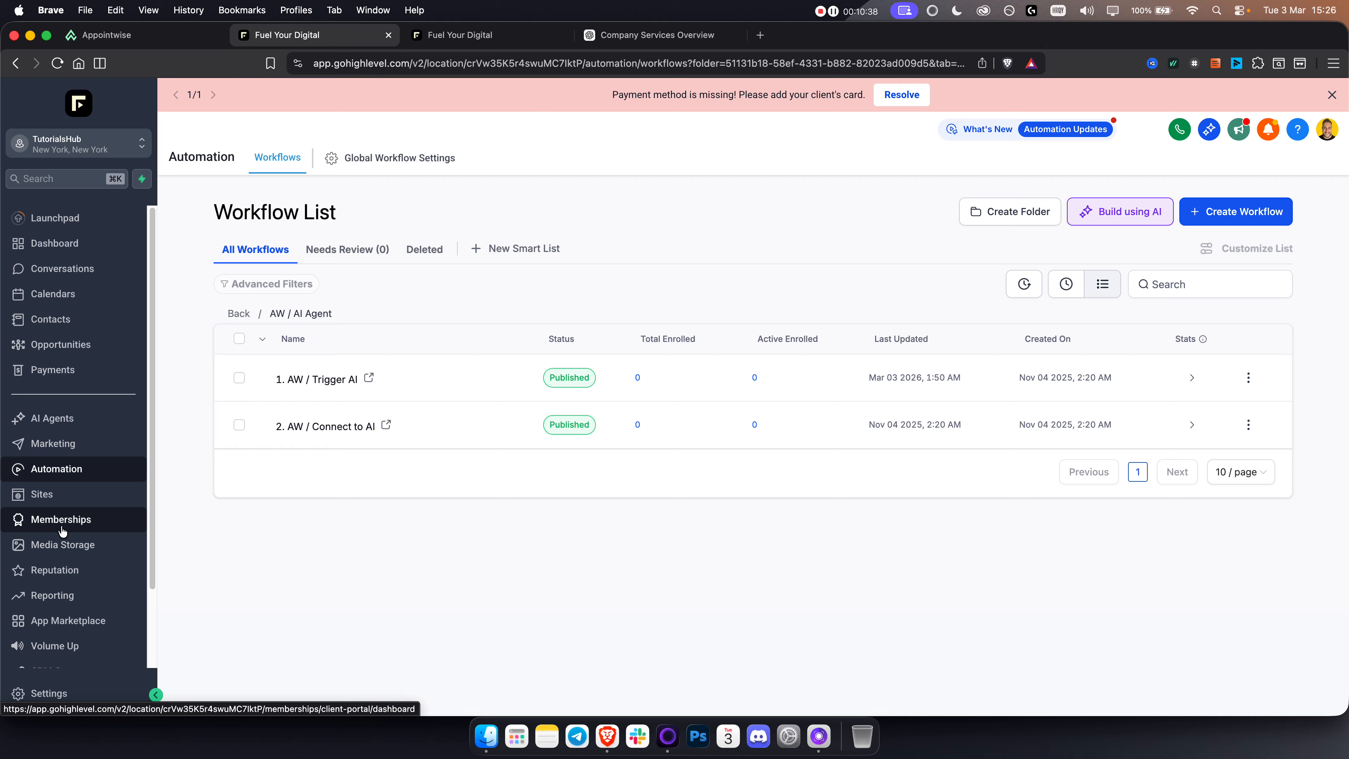
Step: Open the marketing Social Planner, check the options for connecting social accounts such as Instagram, and close them
click(53, 445)
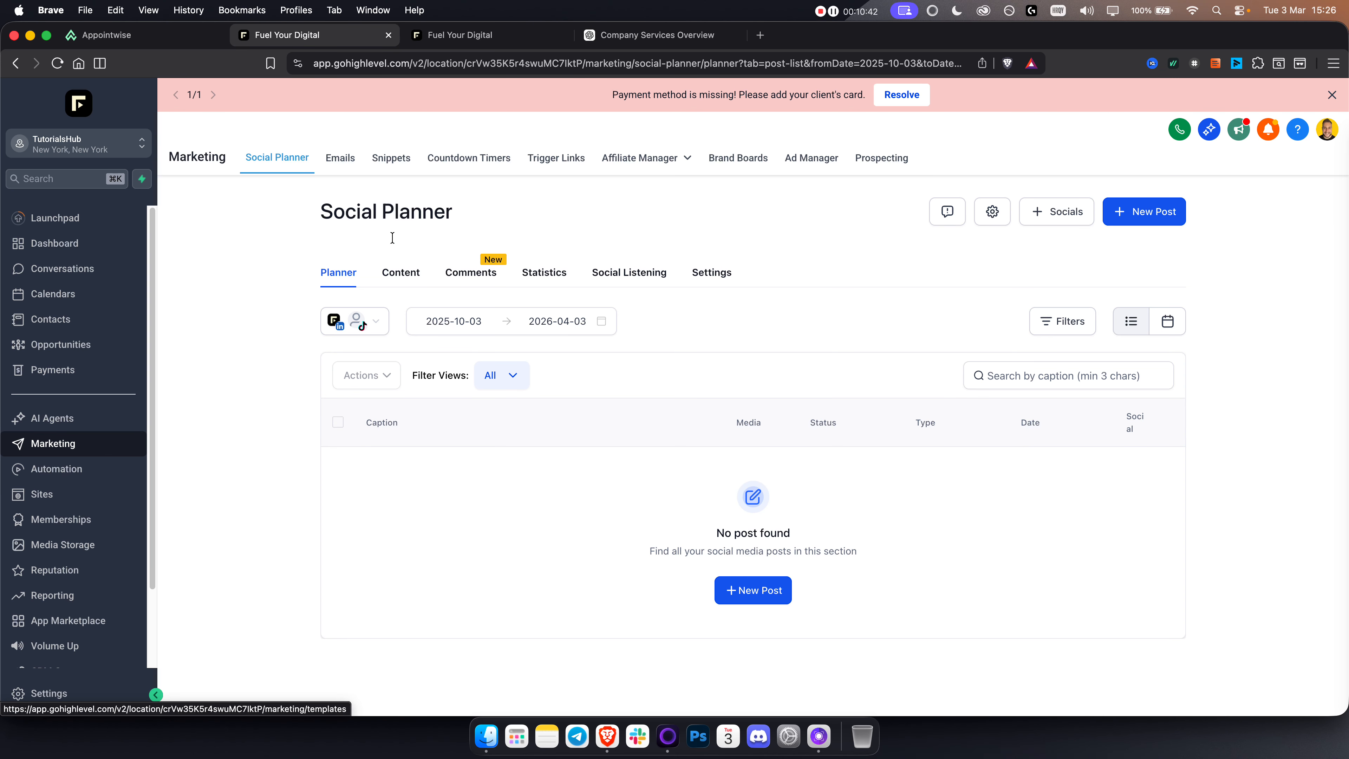
click(1043, 209)
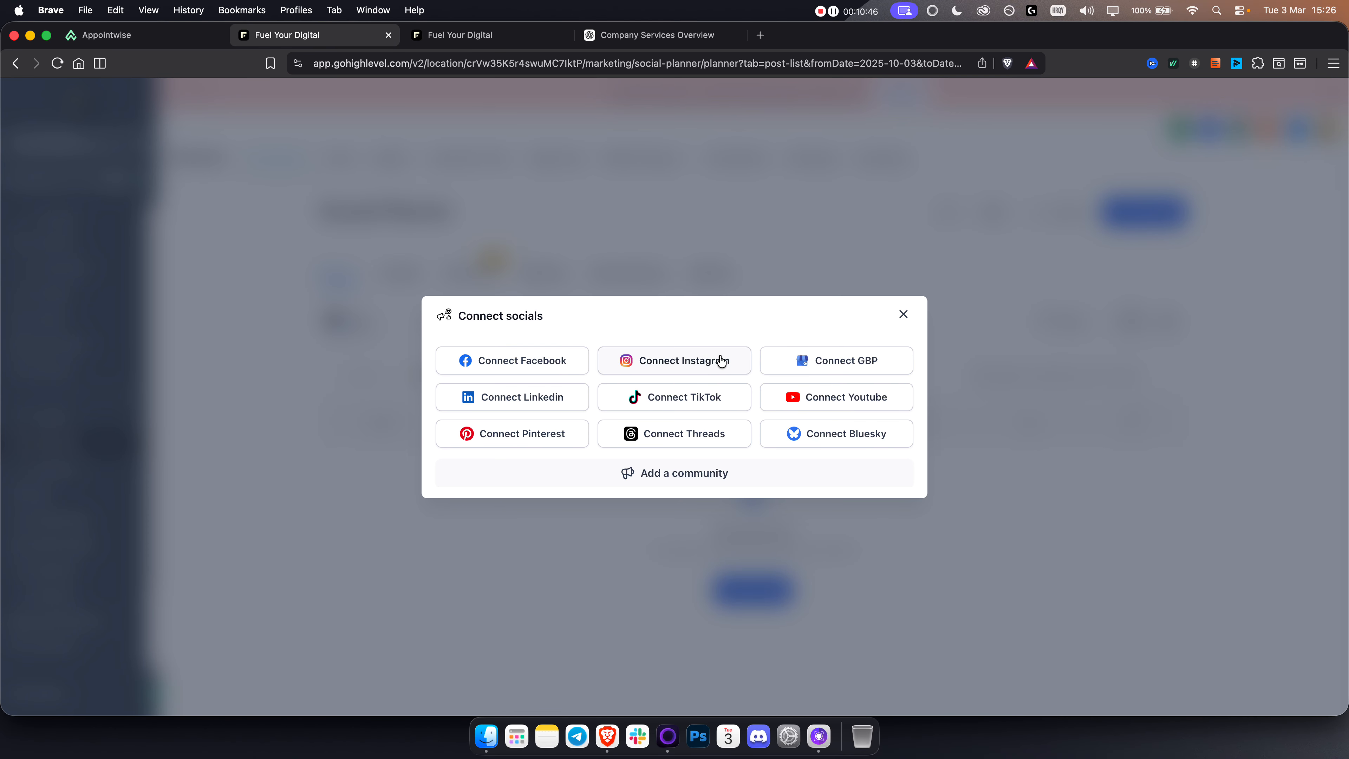
click(901, 314)
Step: Go to the account's integrations settings and search the integrations for instagram
click(37, 691)
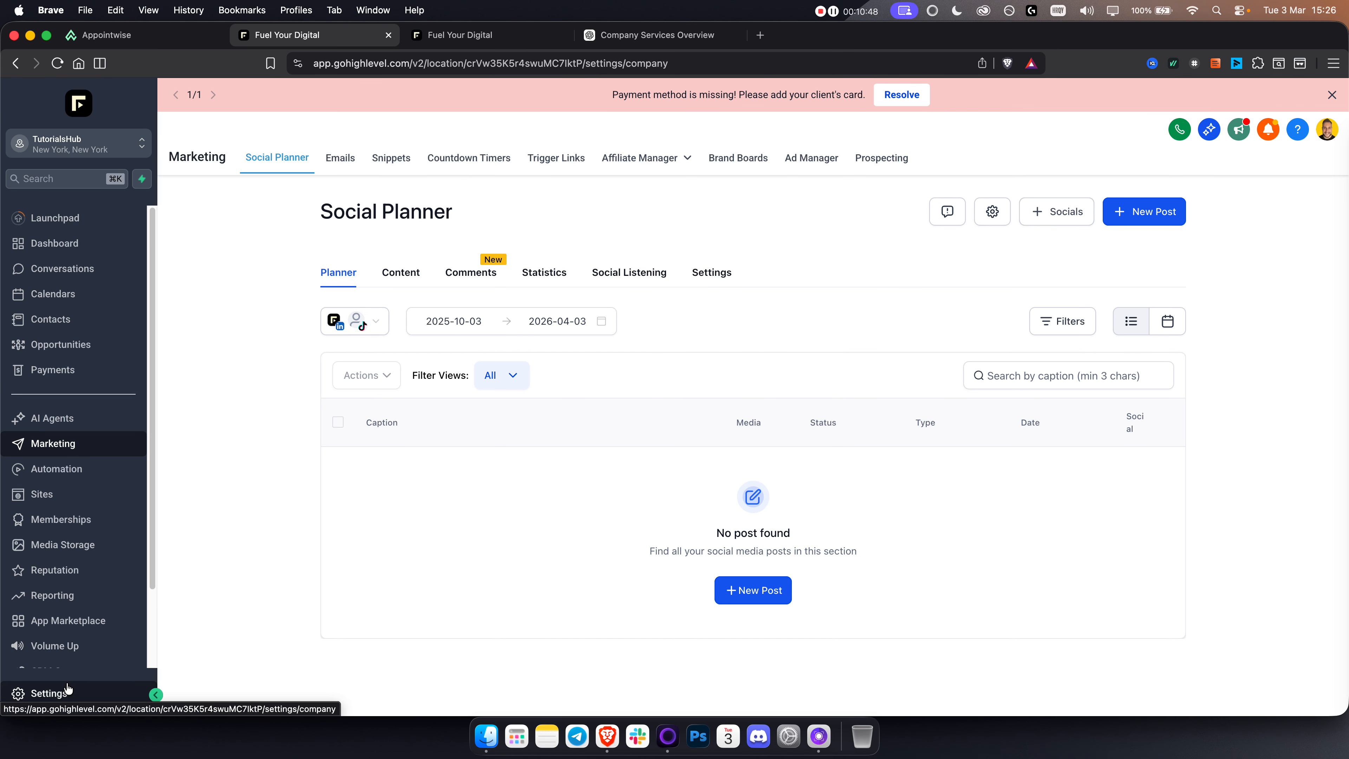
scroll(111, 445, down, 5)
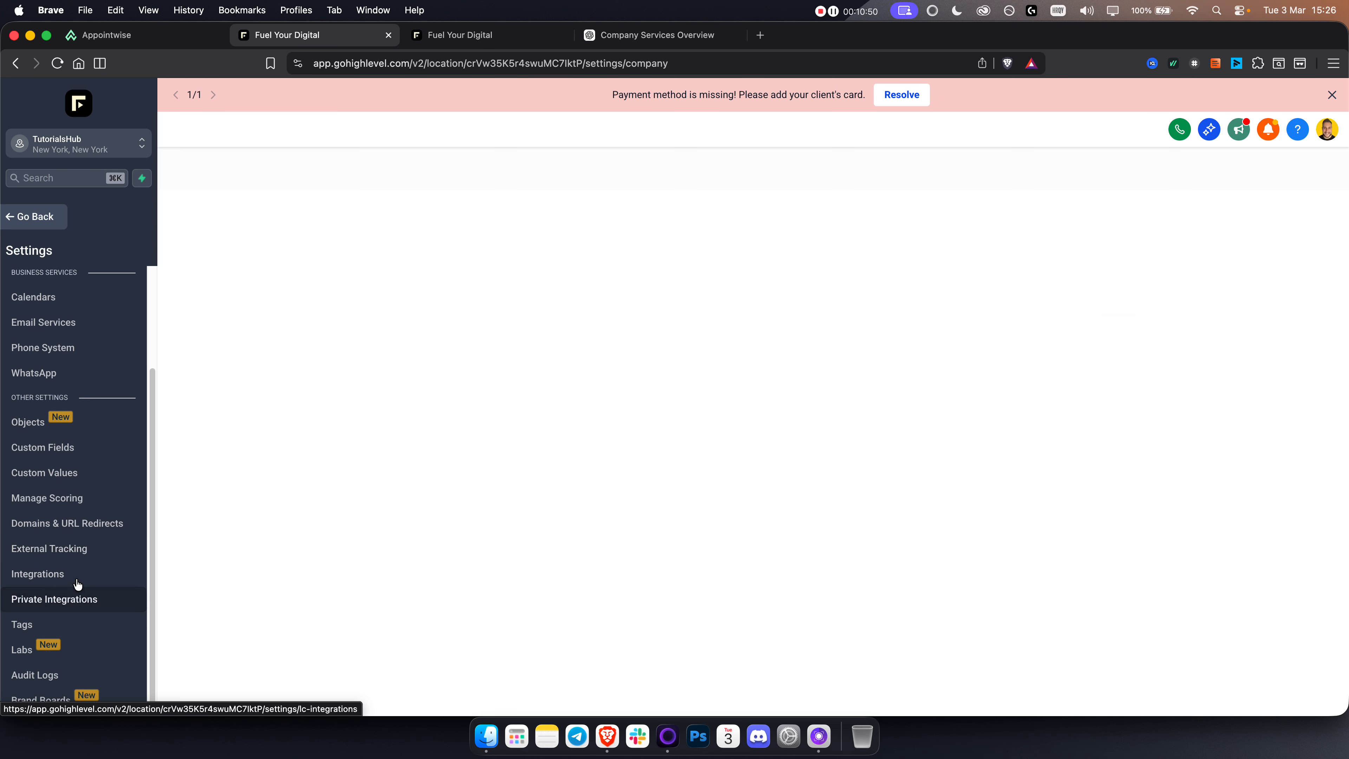
click(42, 574)
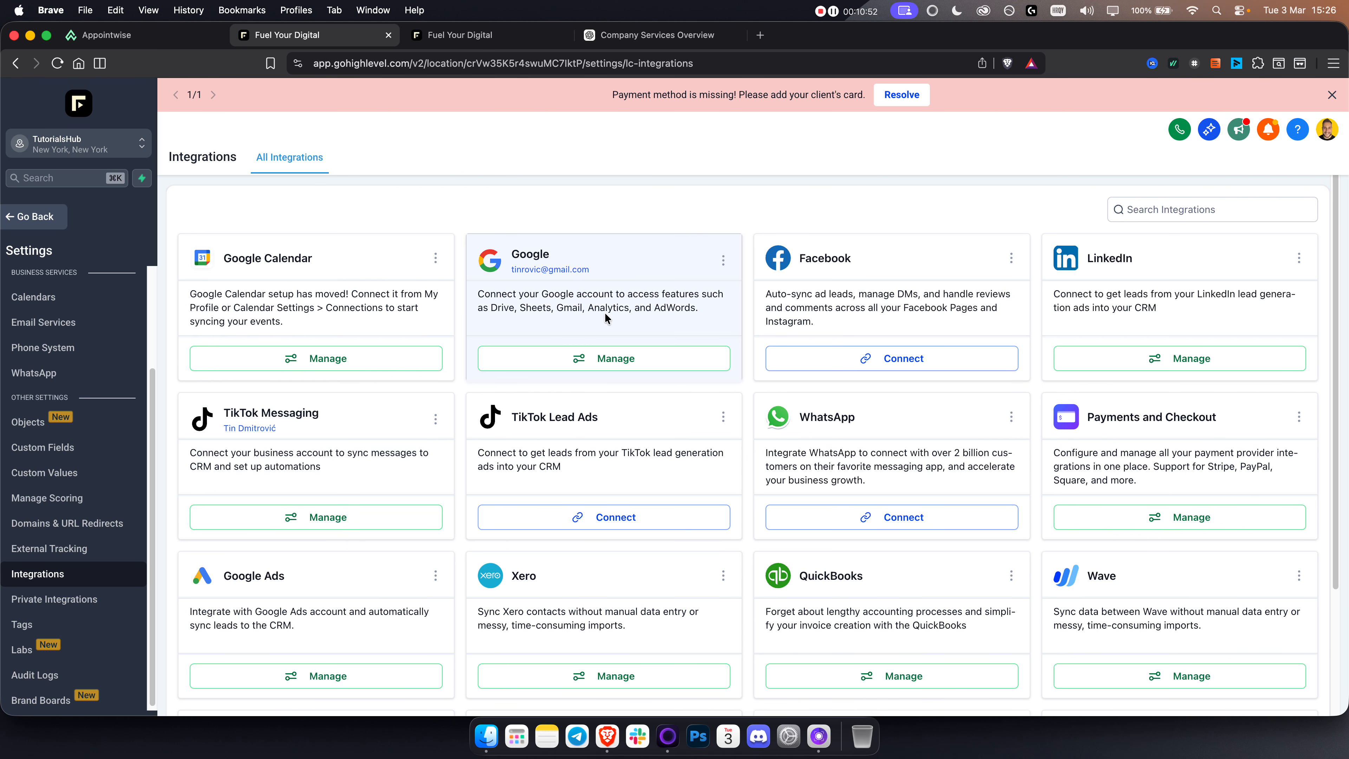
click(1187, 210)
text(instagram)
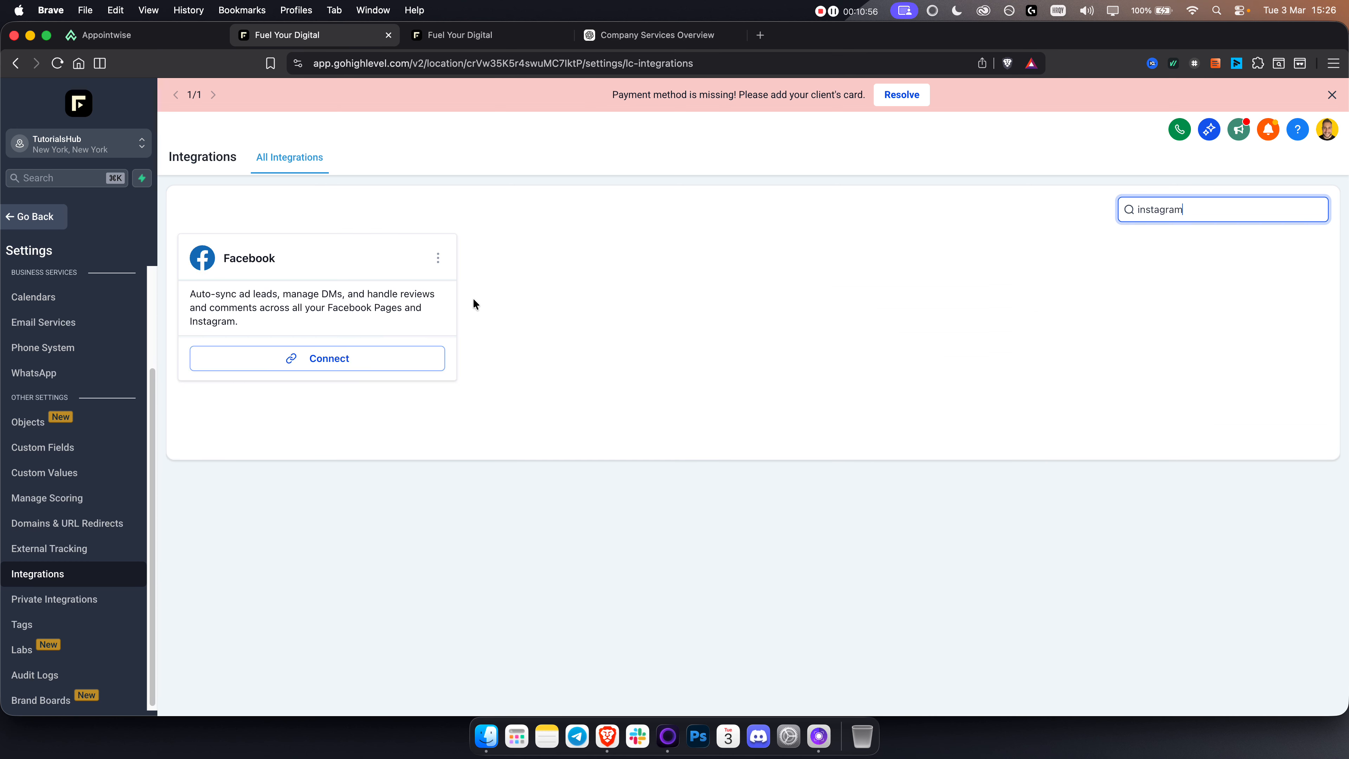
click(342, 359)
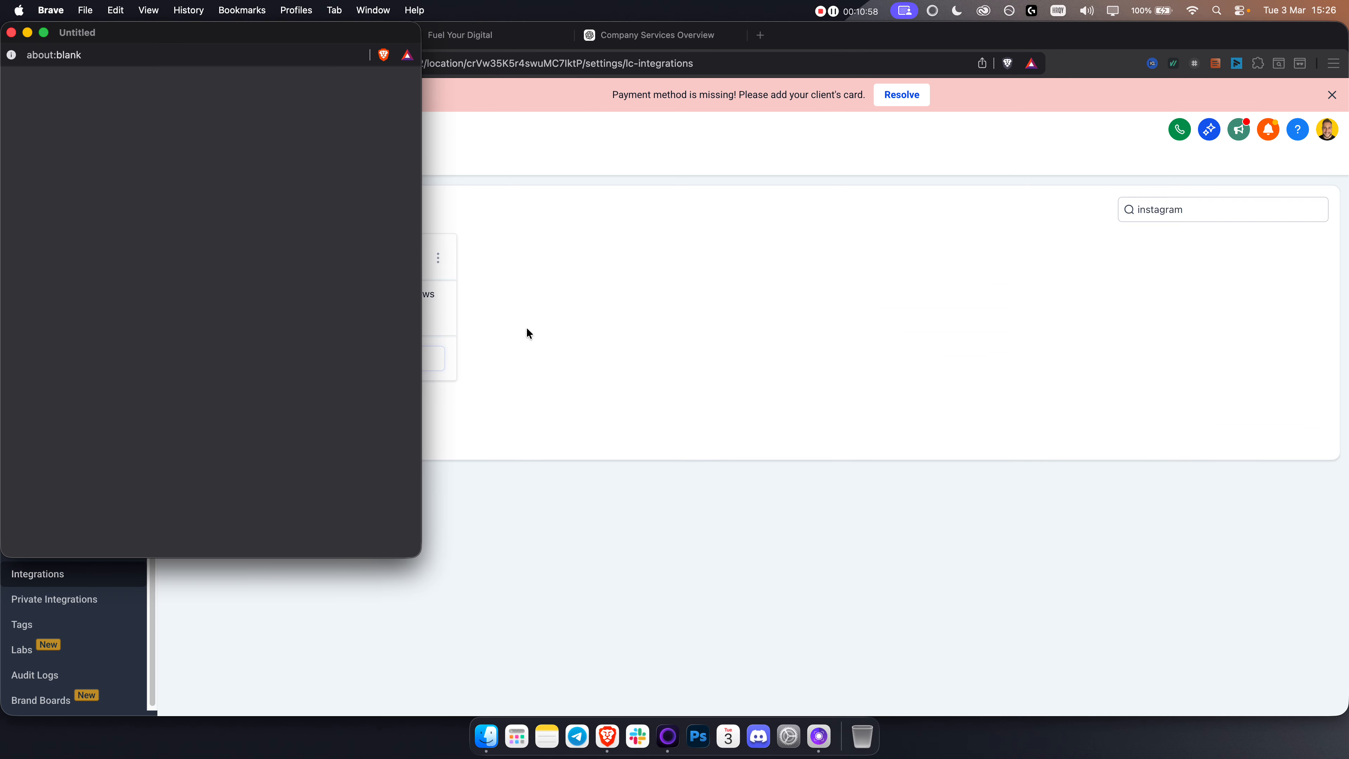
click(12, 33)
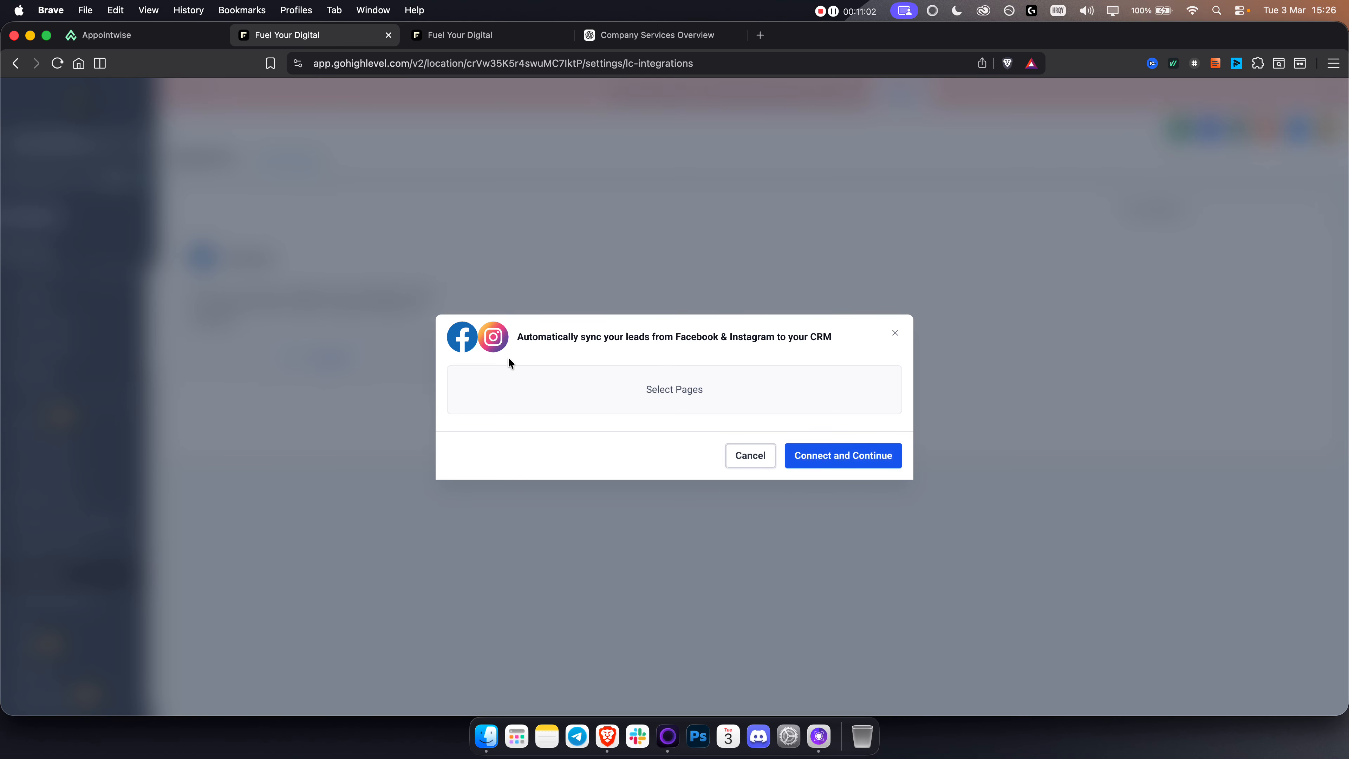
click(749, 456)
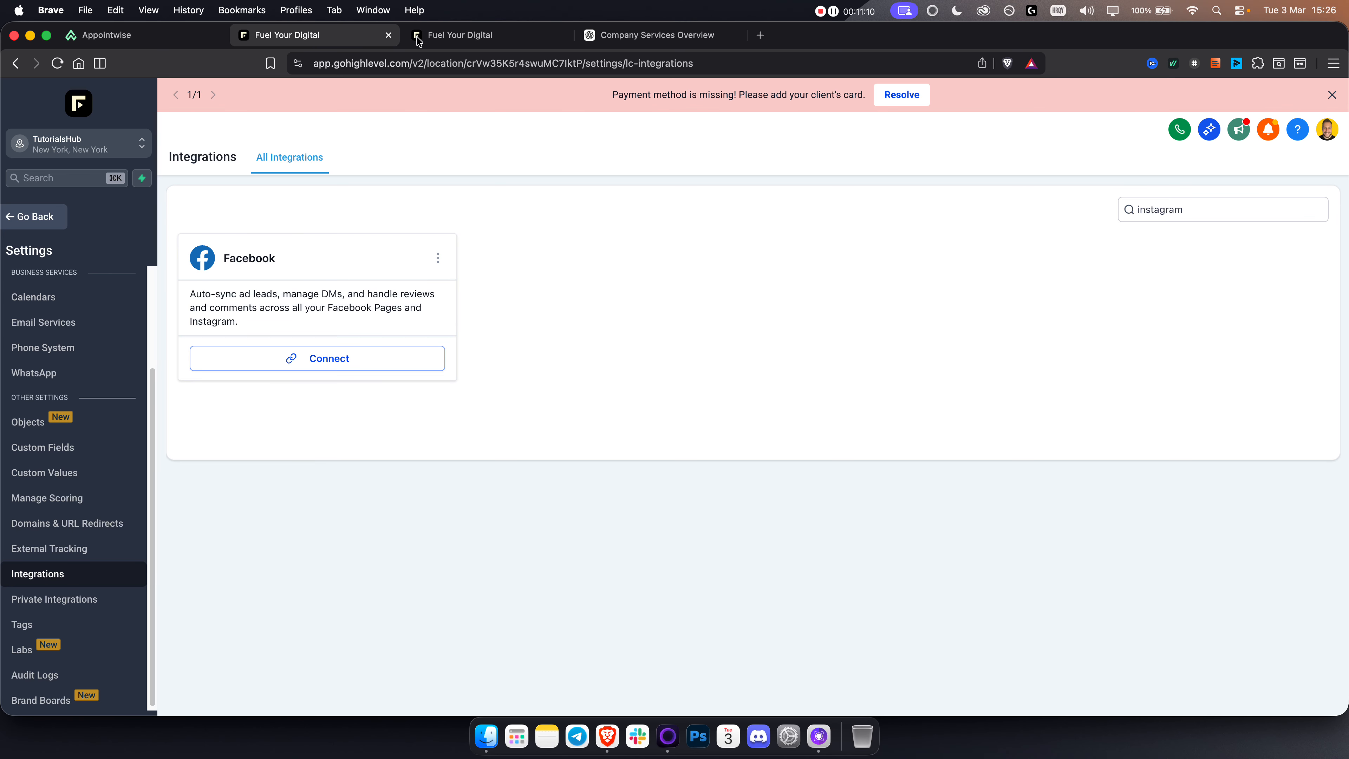
Step: Switch to Appointwise and its AI Agents overview
click(107, 35)
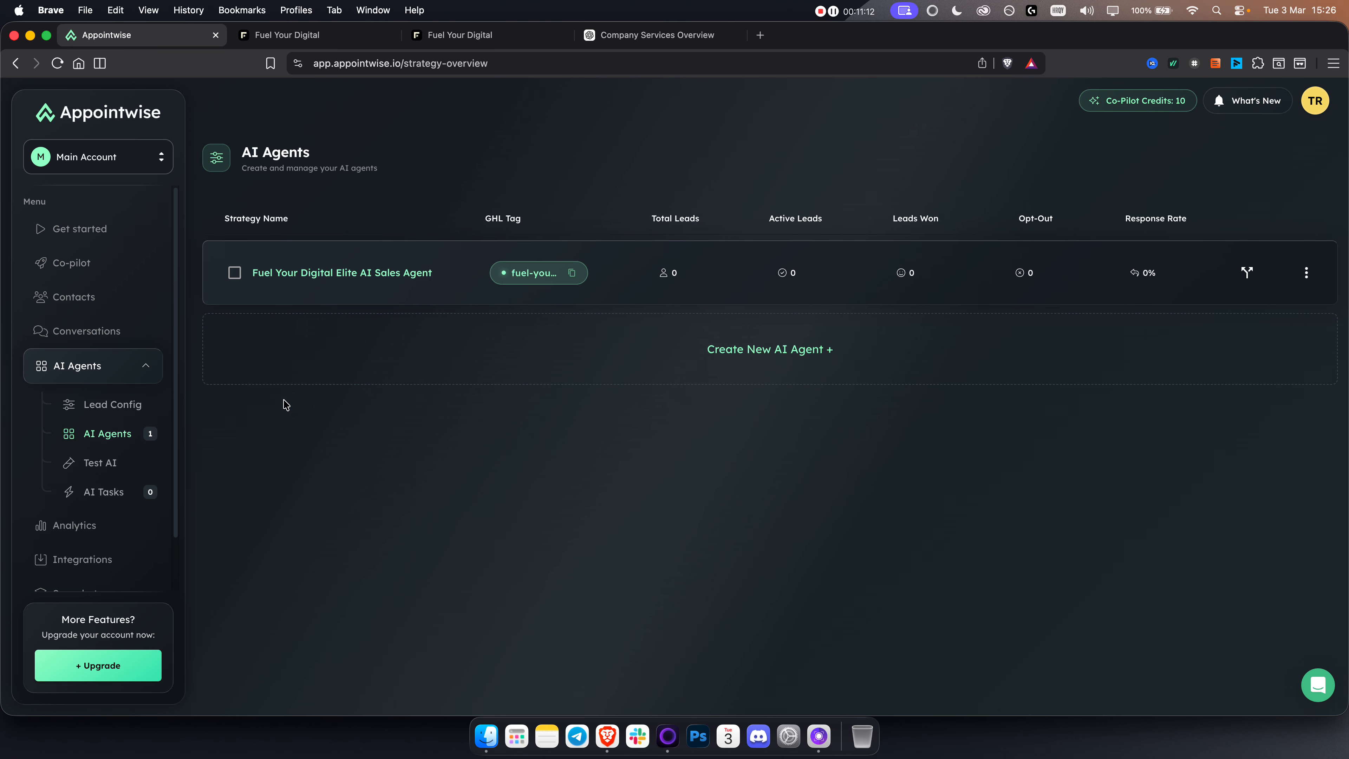